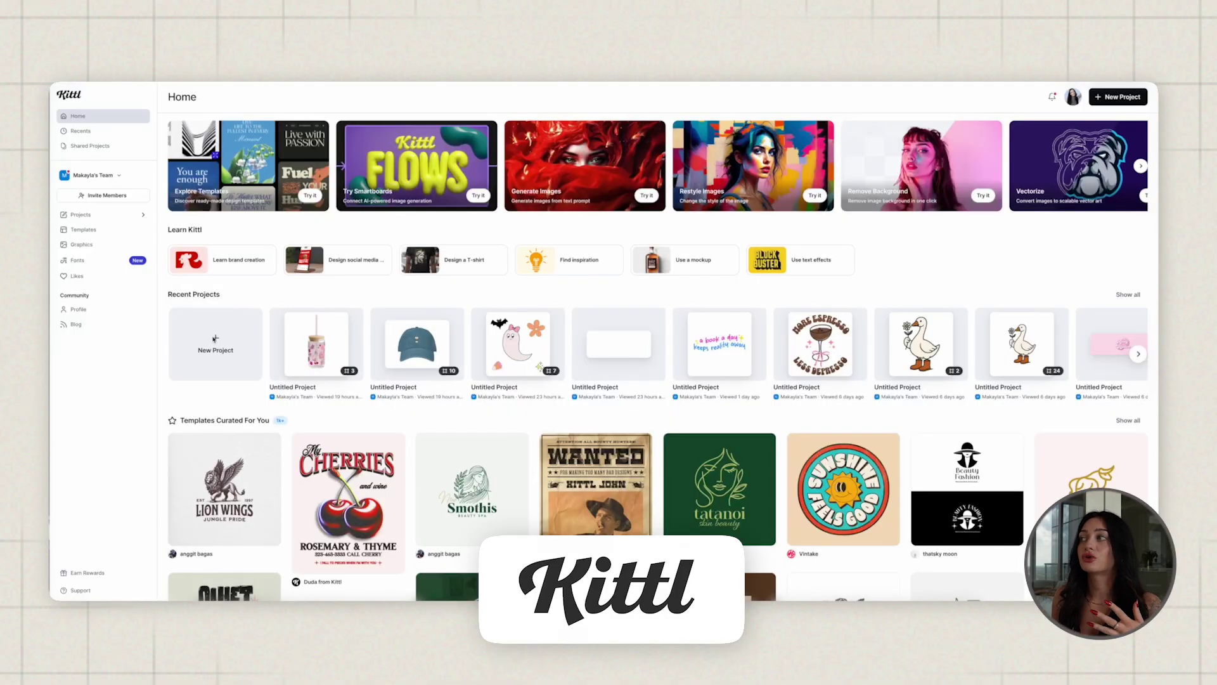
Step: Create a new project with a custom artboard of 3000 × 2250 px
click(215, 339)
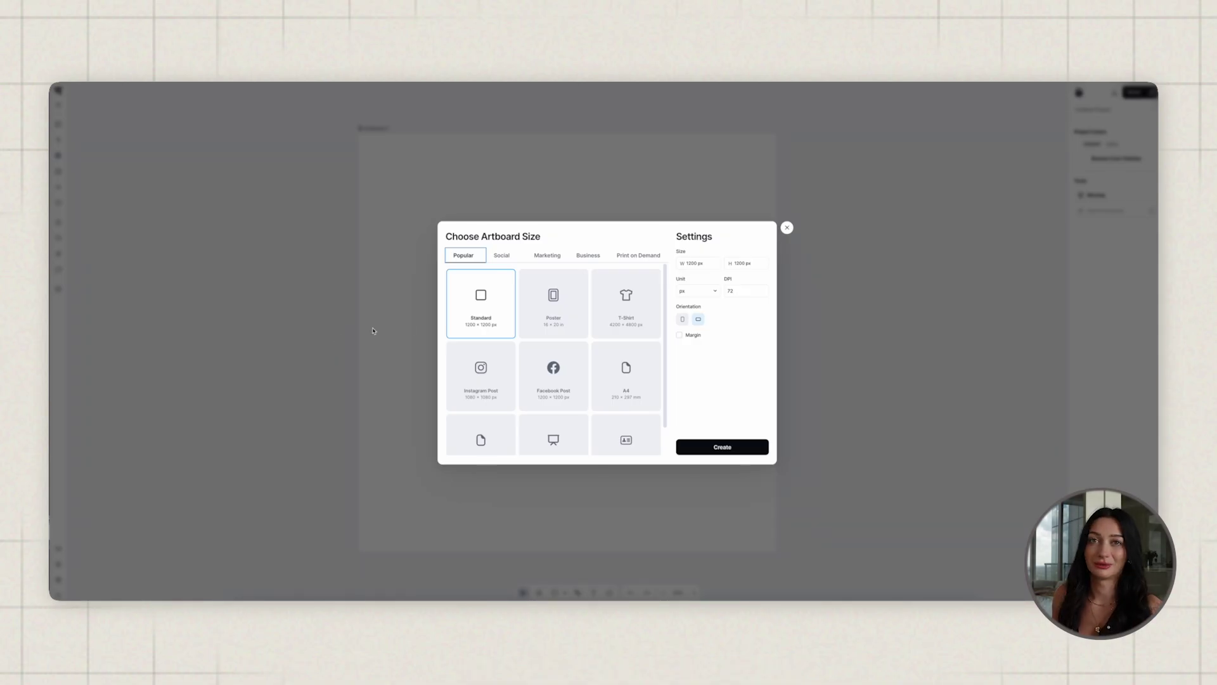
double_click(690, 263)
double_click(737, 263)
text(225)
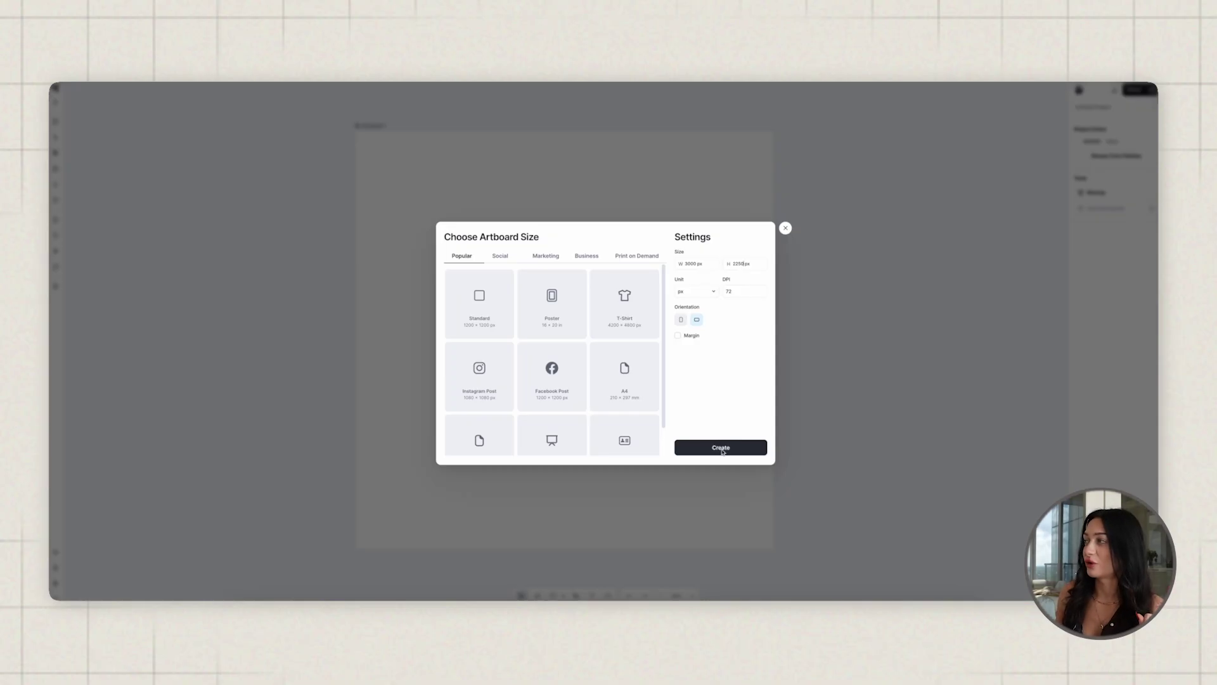
click(729, 450)
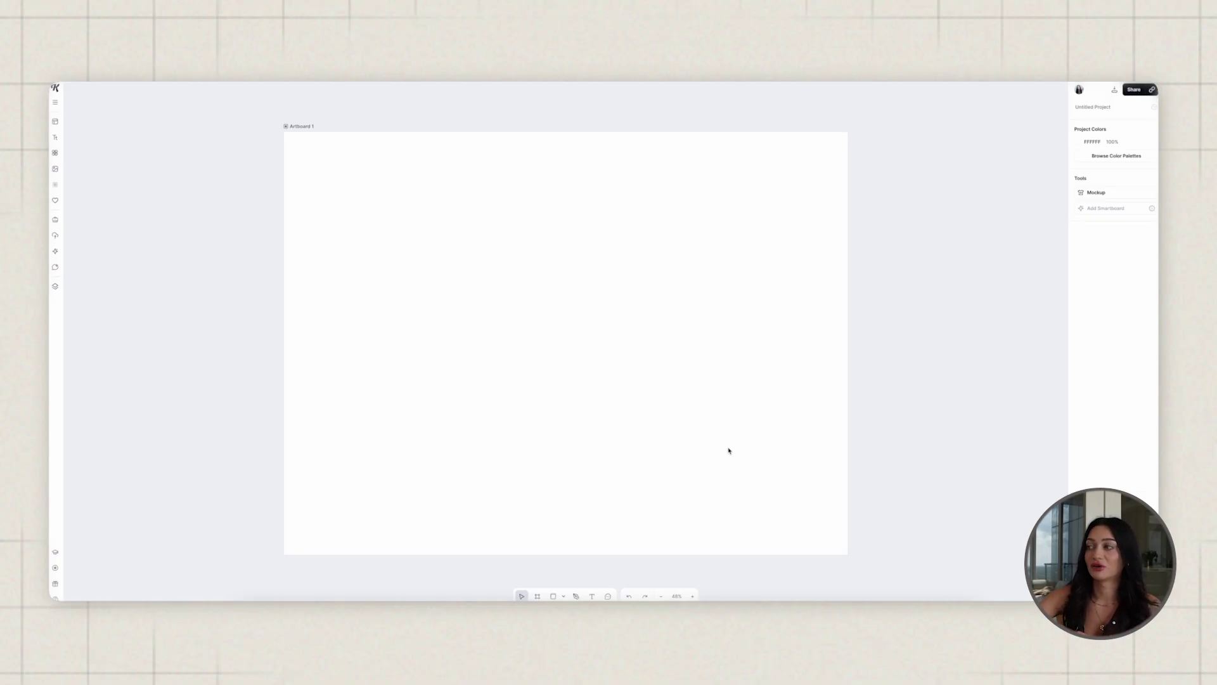
Step: Place the uploaded blue denim hat mockup on the artboard and enlarge it to about 1730 px wide, centred
click(55, 236)
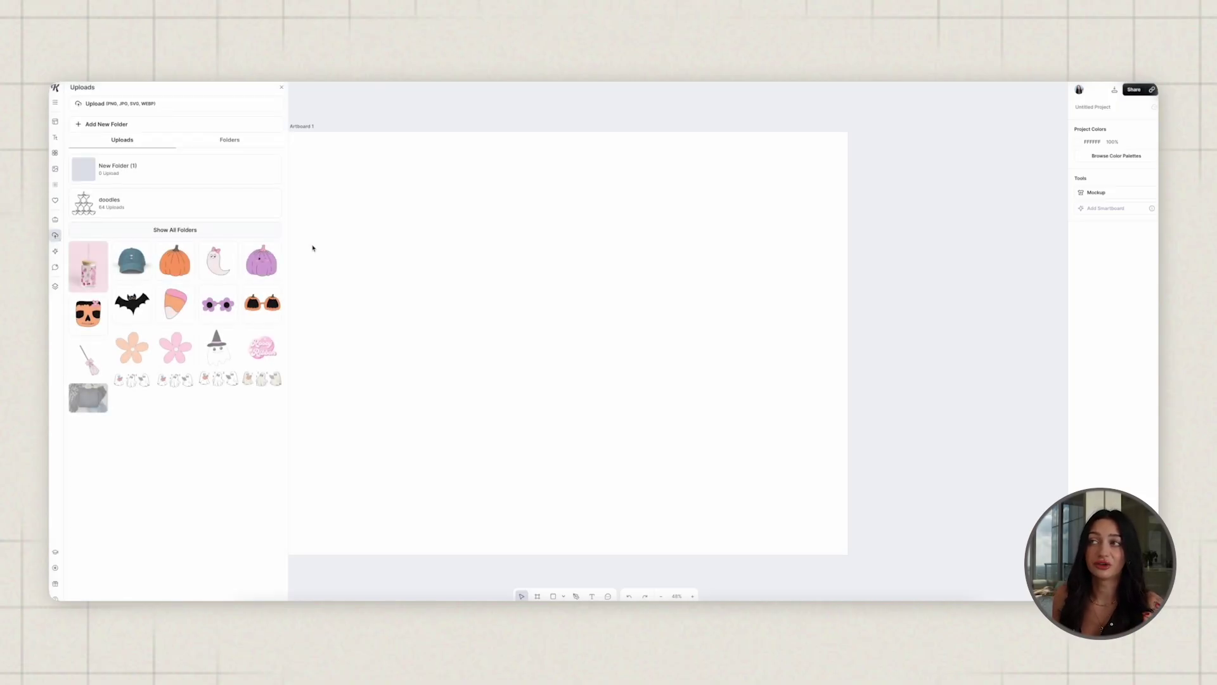
click(133, 261)
click(463, 298)
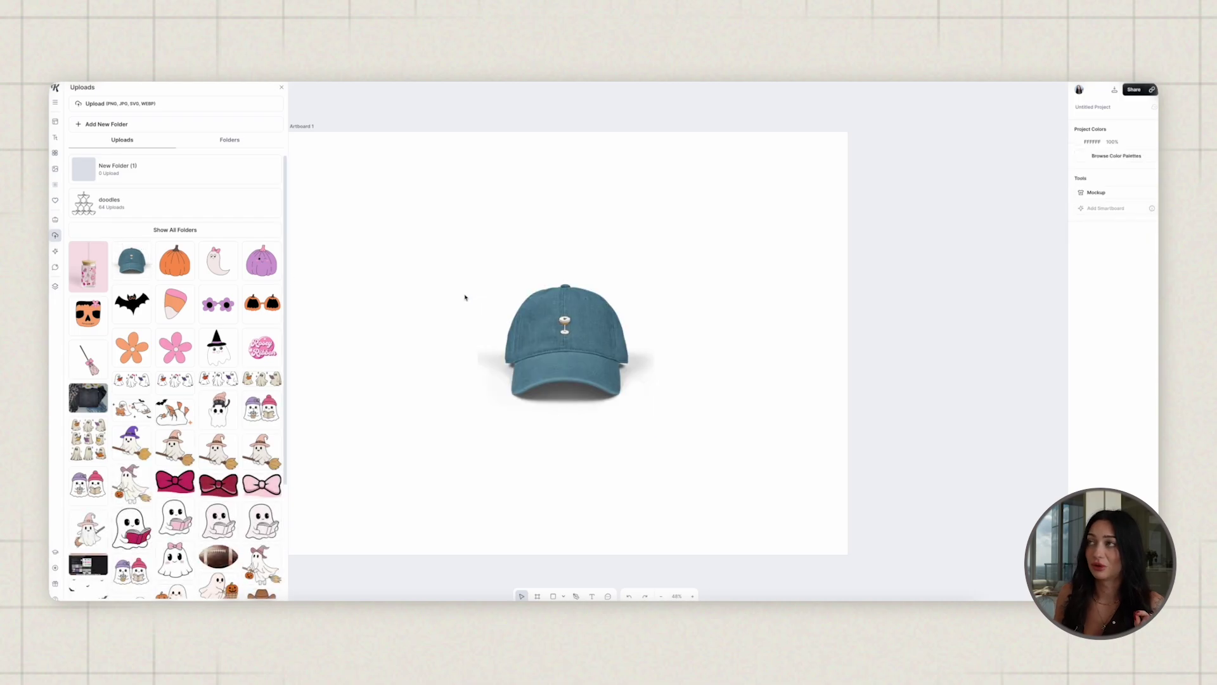
click(280, 87)
drag(566, 343, 533, 311)
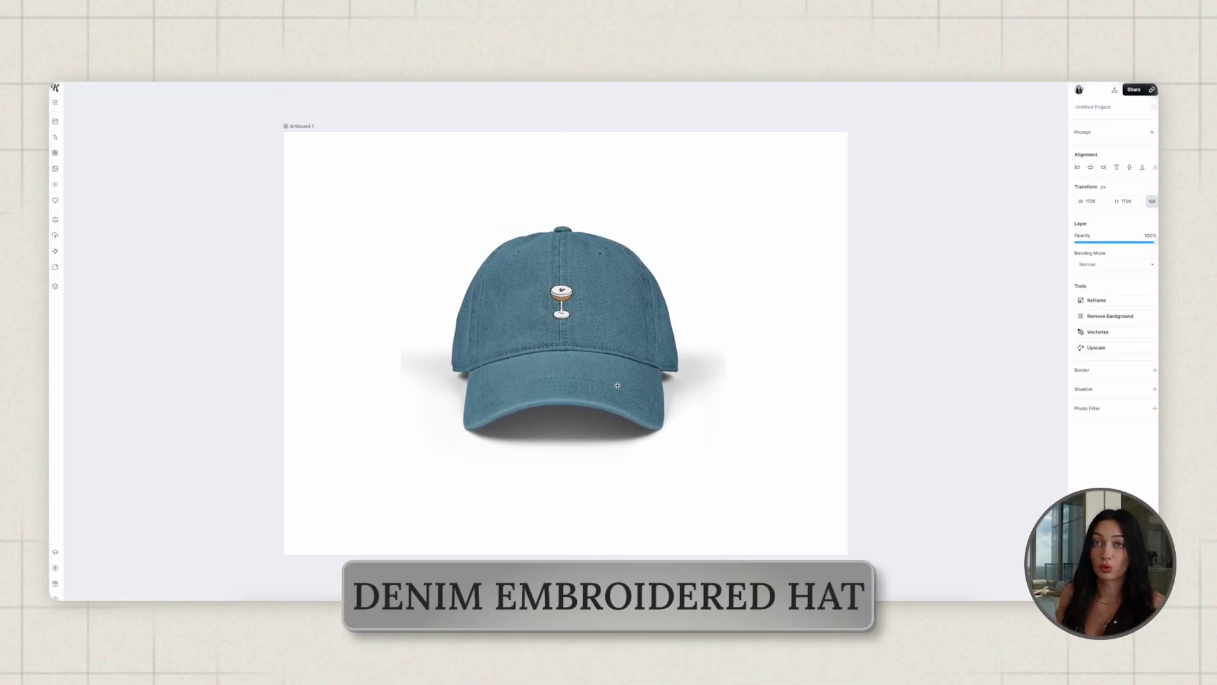
click(618, 389)
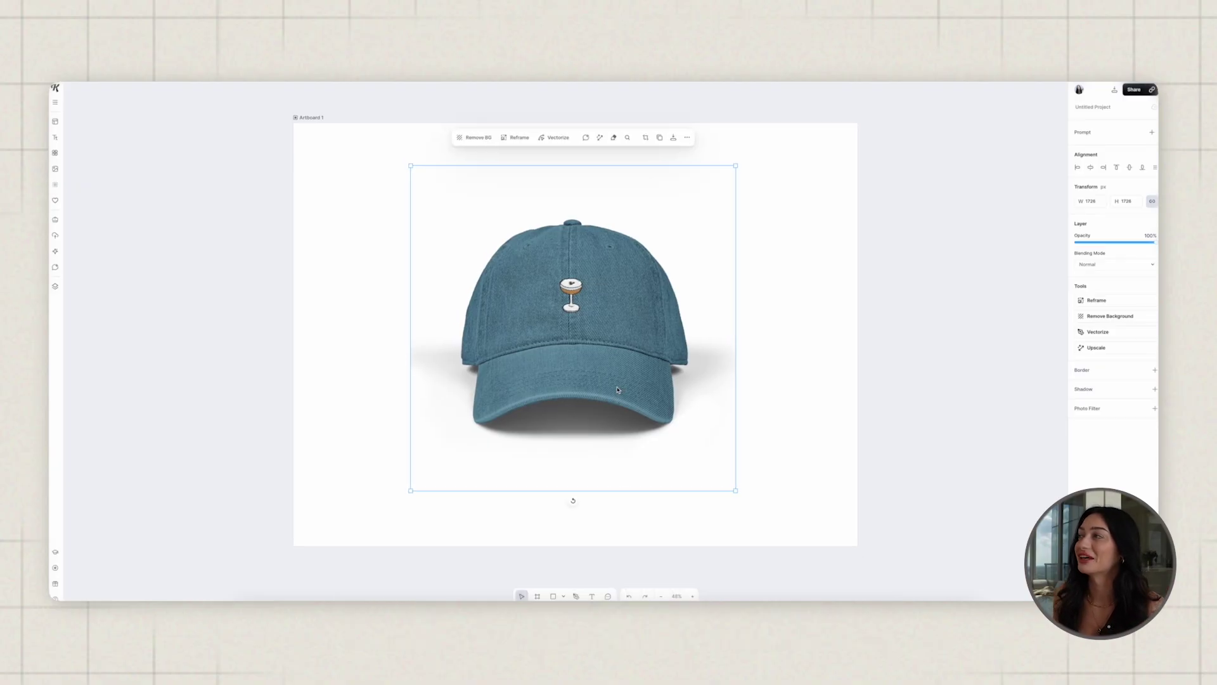
key(Escape)
mouse_move(587, 302)
mouse_down()
mouse_move(557, 312)
mouse_move(591, 311)
mouse_up()
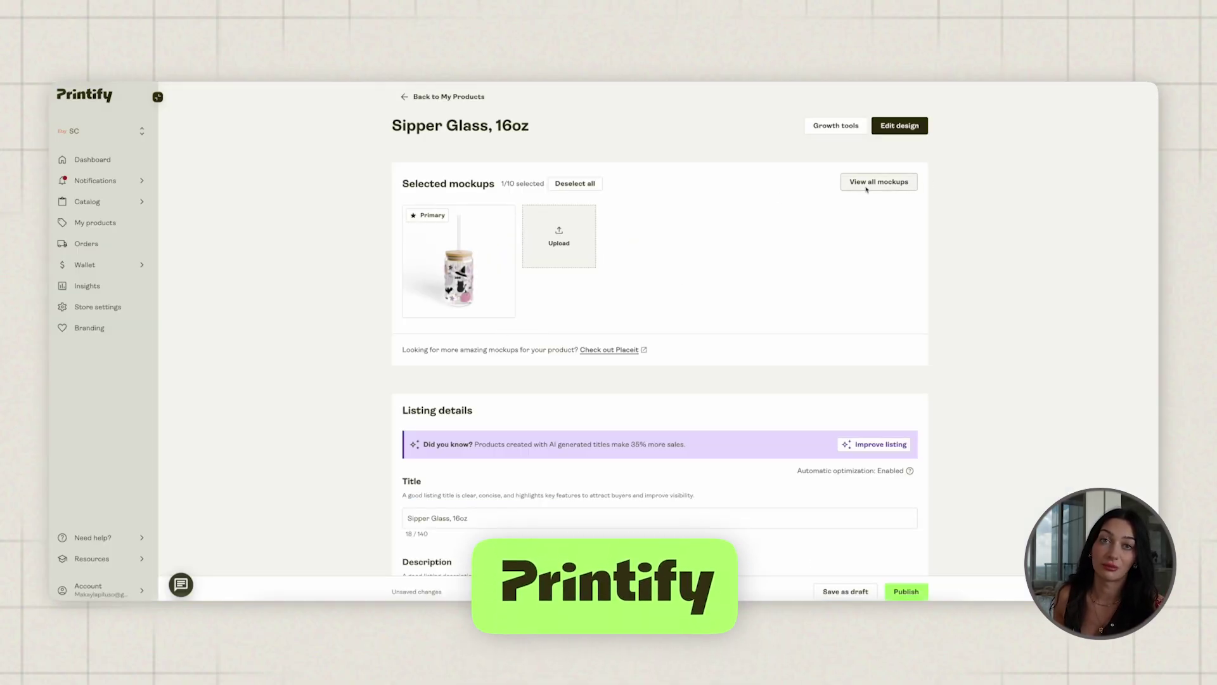
Step: Switch to Printify and download the Sipper Glass's front mockup with lid and straw from its mockup library
click(866, 185)
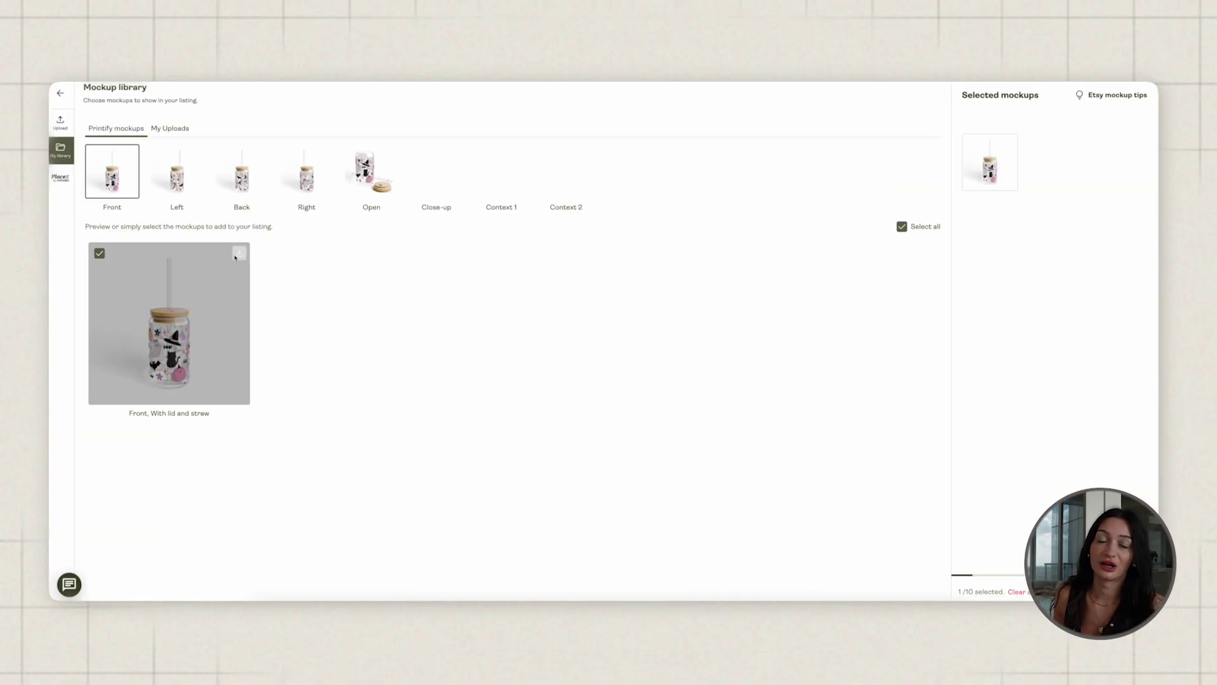
click(239, 252)
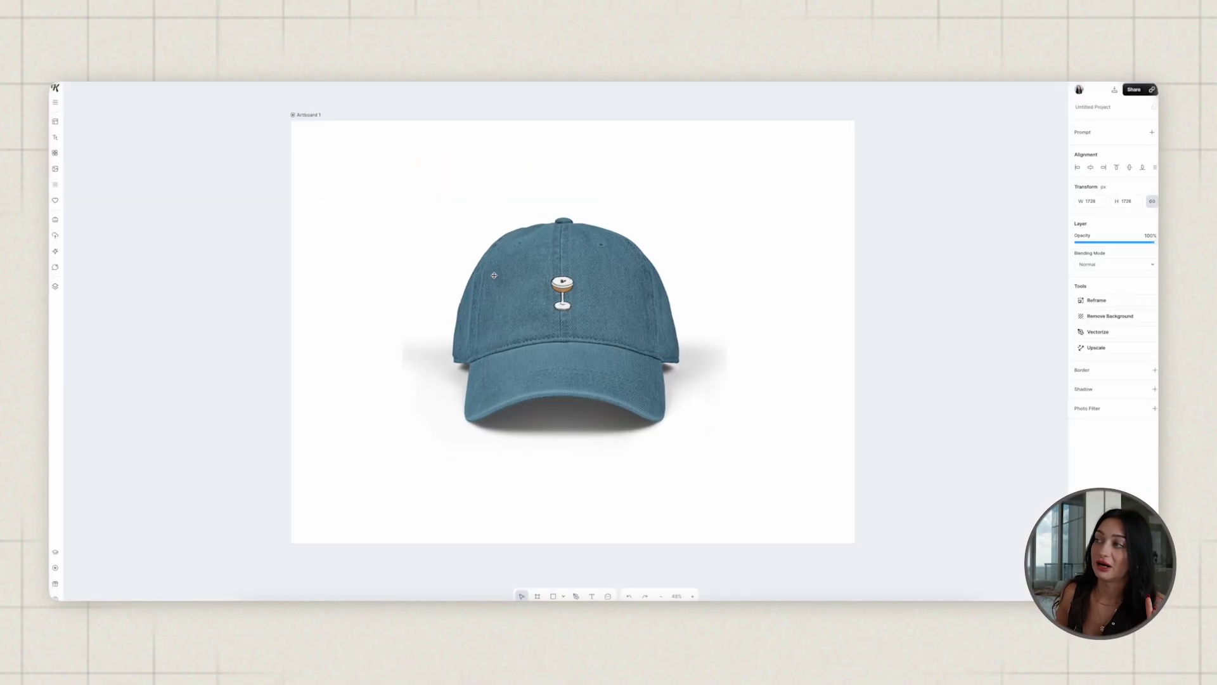
Step: Back in Kittl, remove the hat image's background and enlarge the cutout to fill most of the artboard, centred
click(424, 359)
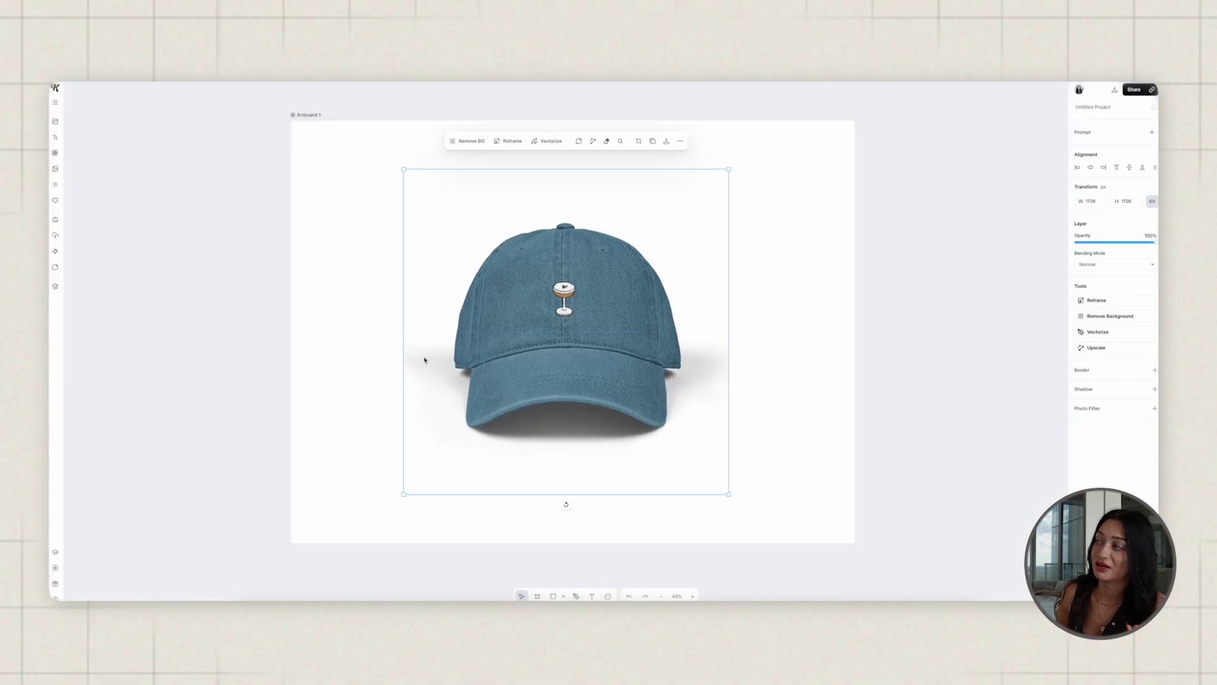
click(1110, 315)
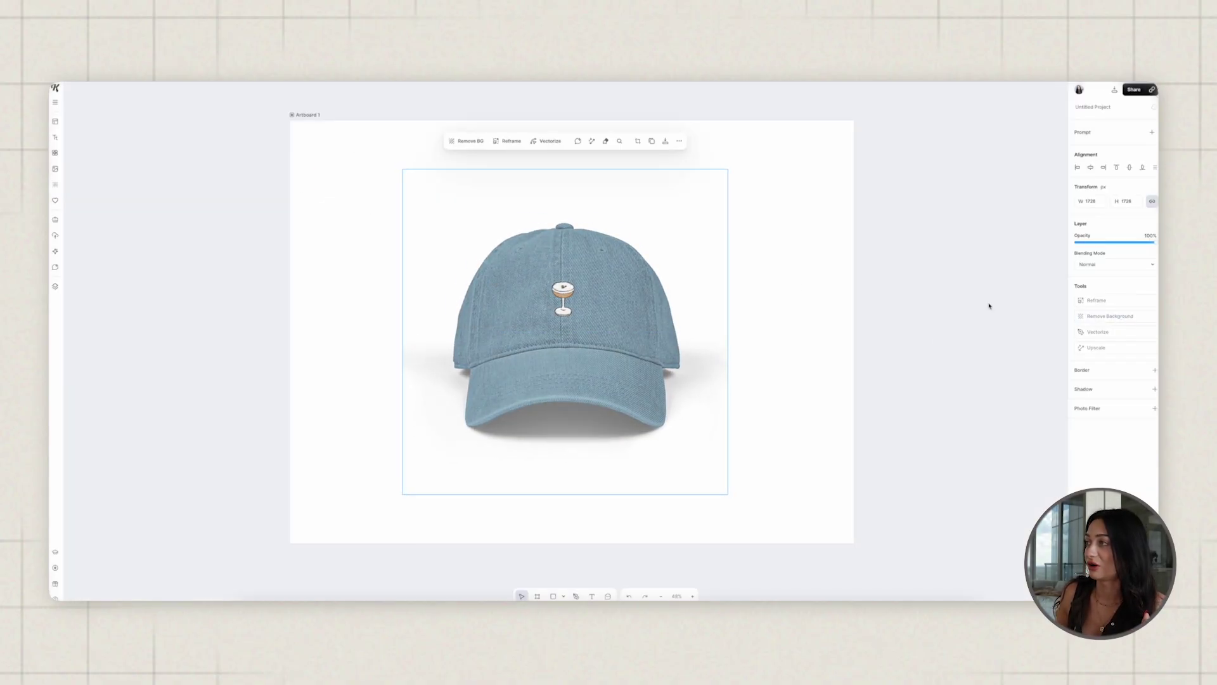
drag(686, 224, 853, 153)
drag(786, 267, 631, 282)
click(774, 301)
Step: Add a Smartboard linked to the hat artboard
scroll(773, 301, right, 2)
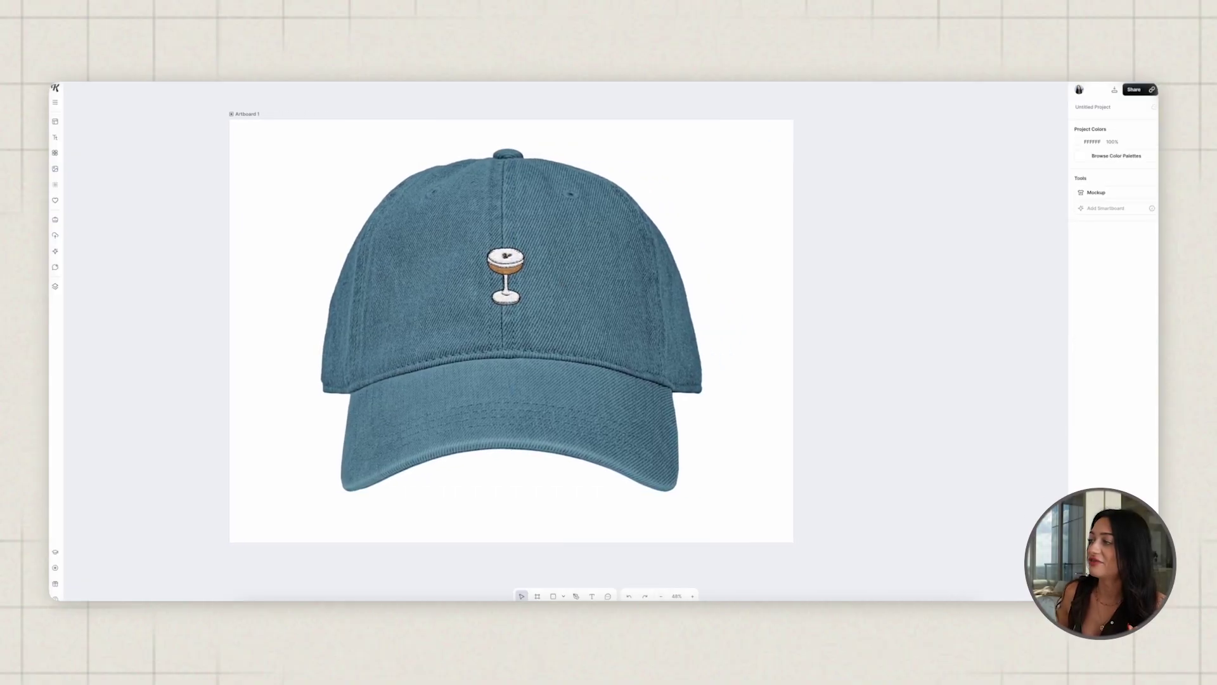
key(ctrl+minus)
click(406, 220)
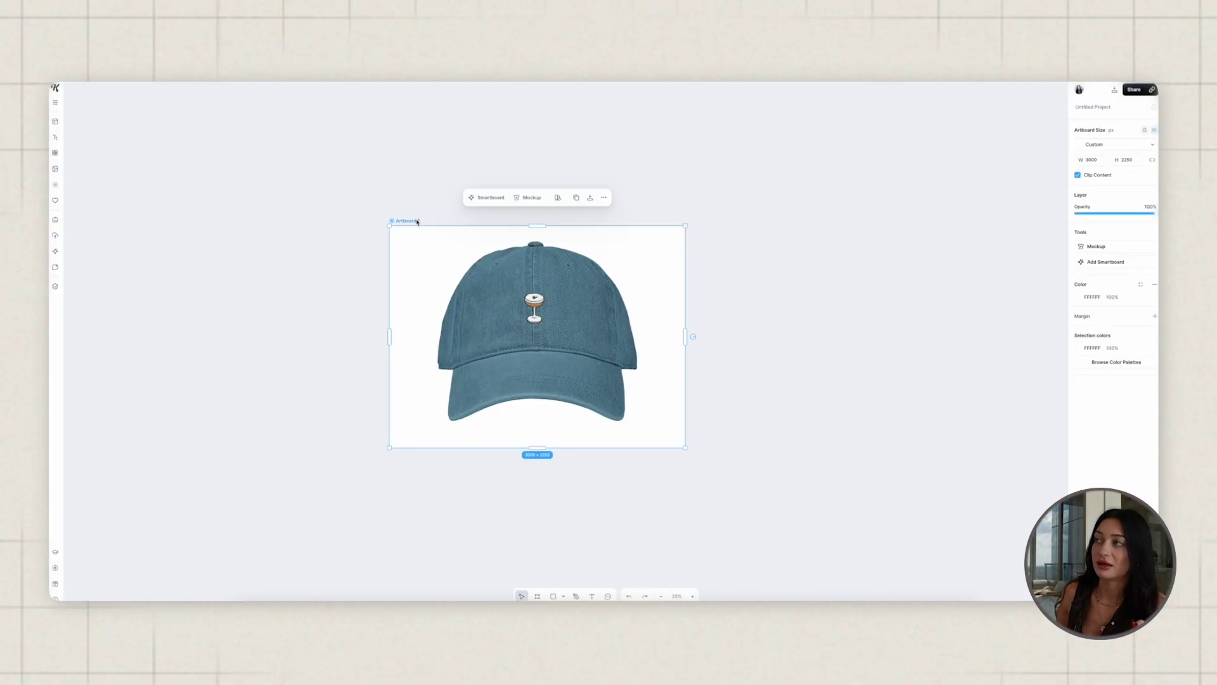
scroll(399, 236, up, 1)
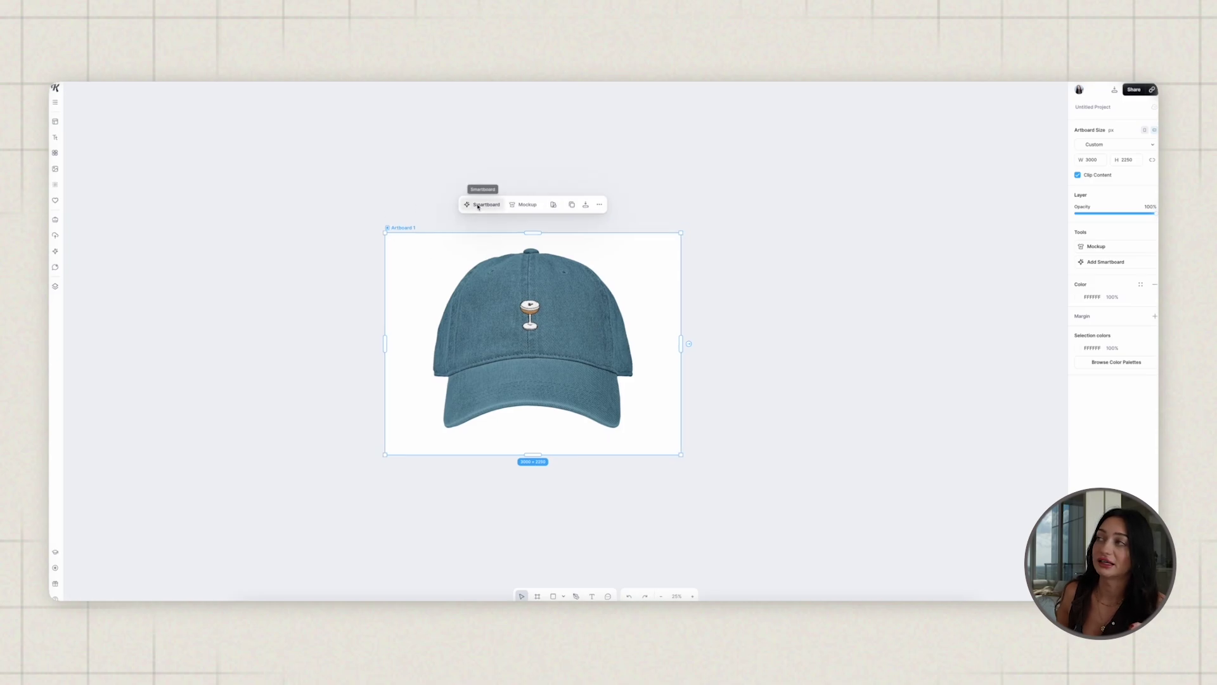
click(487, 205)
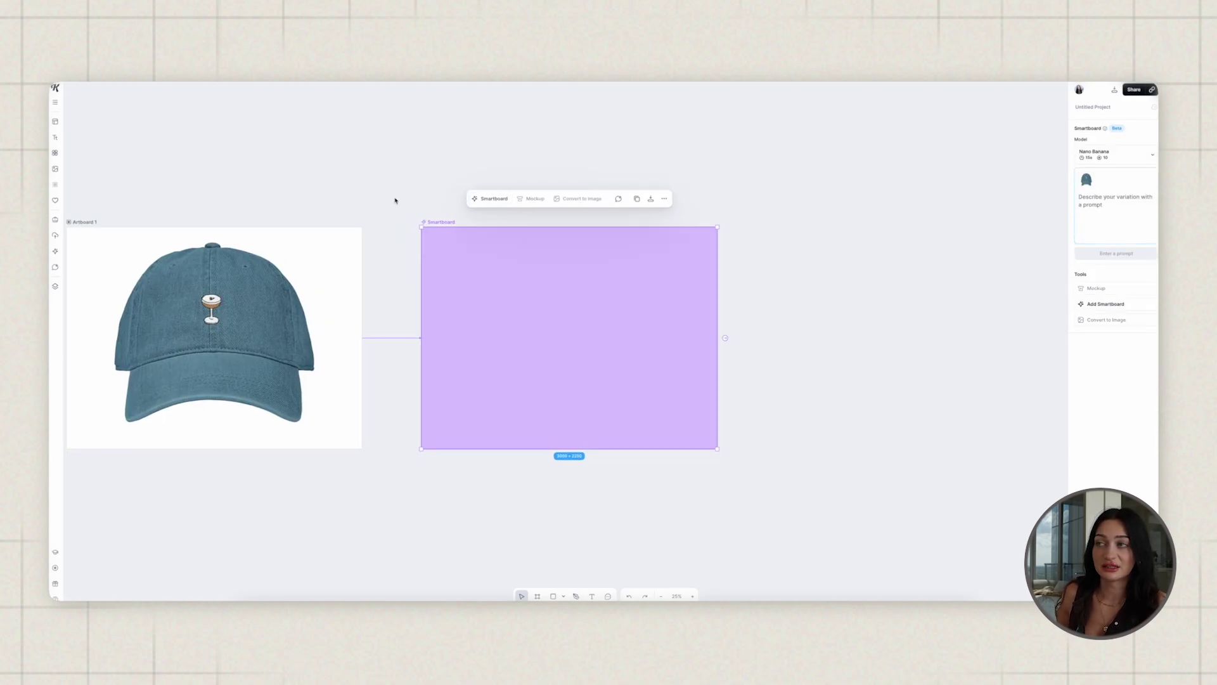
scroll(394, 199, left, 2)
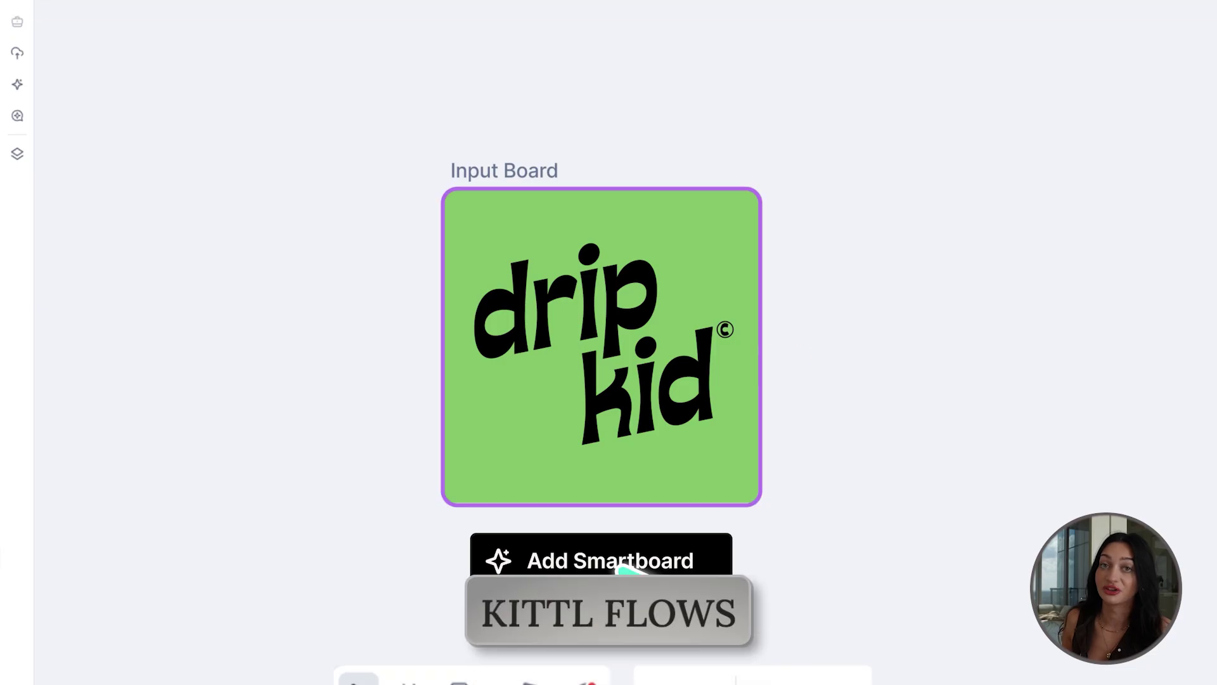
Step: Review the available AI models for the Smartboard and choose Nano Banana
click(627, 561)
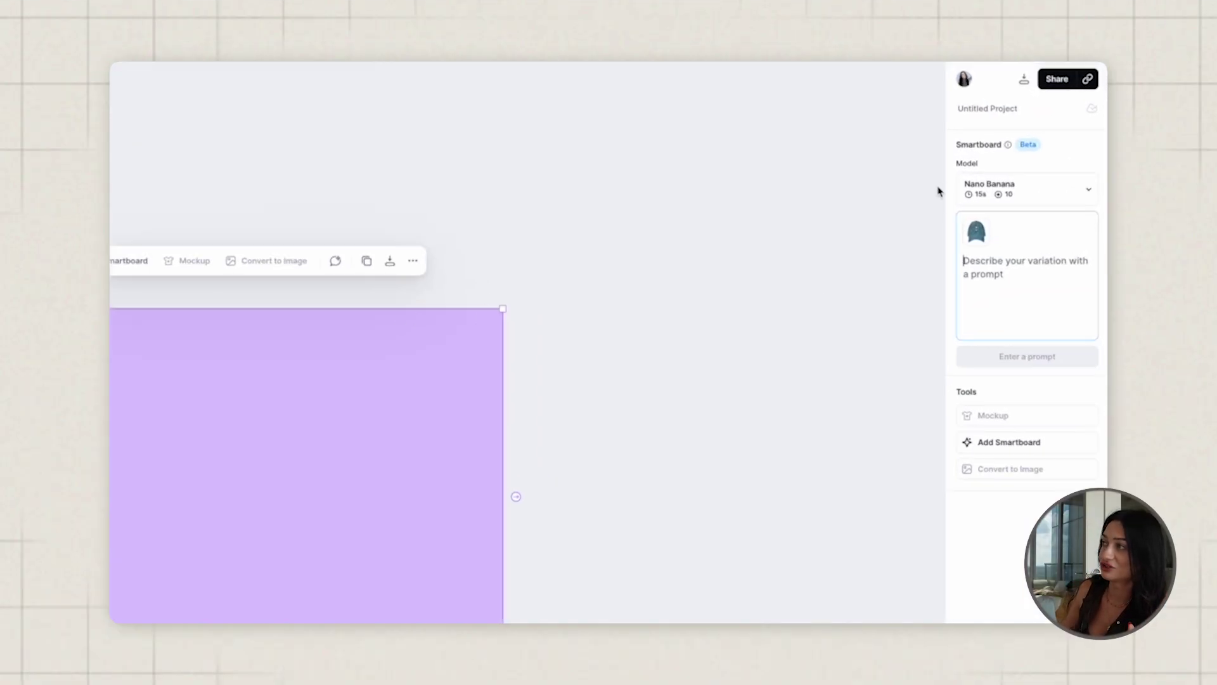
click(994, 240)
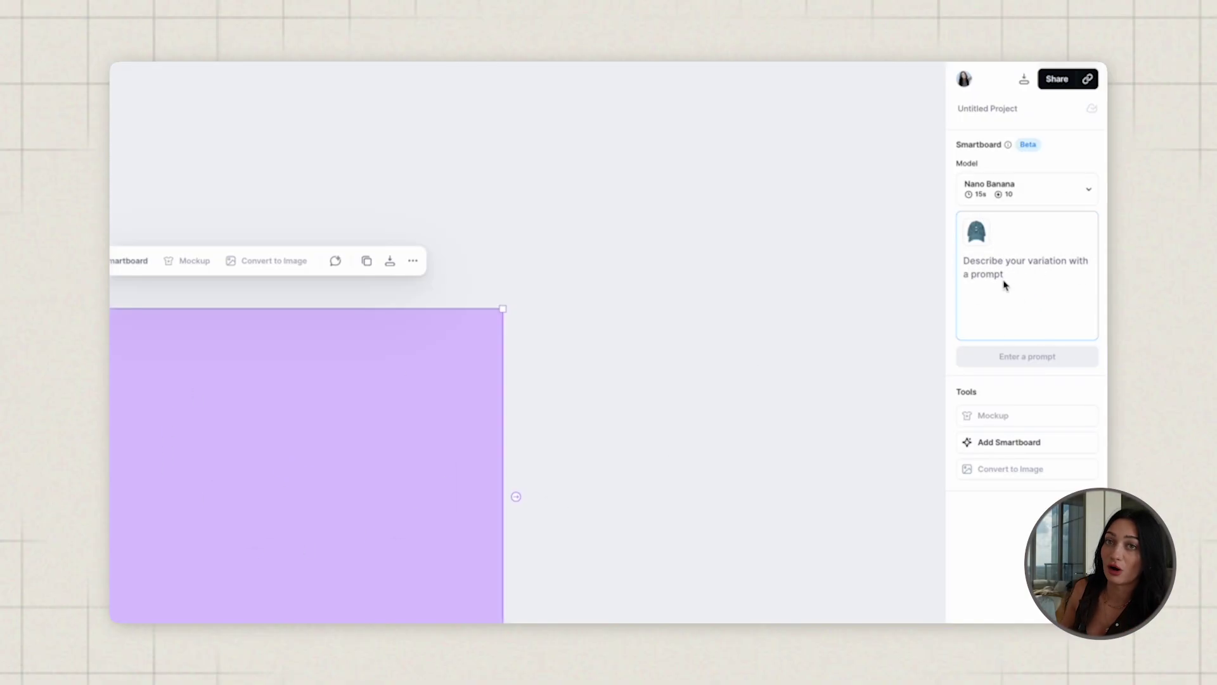
click(1040, 197)
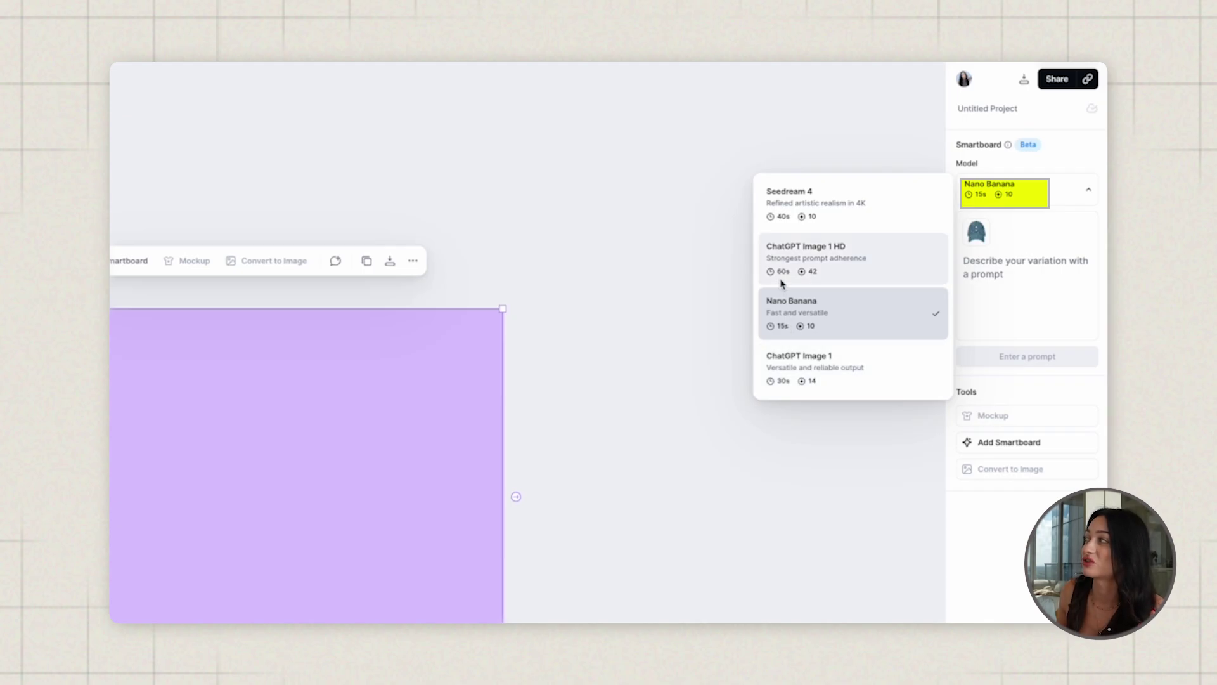
click(843, 307)
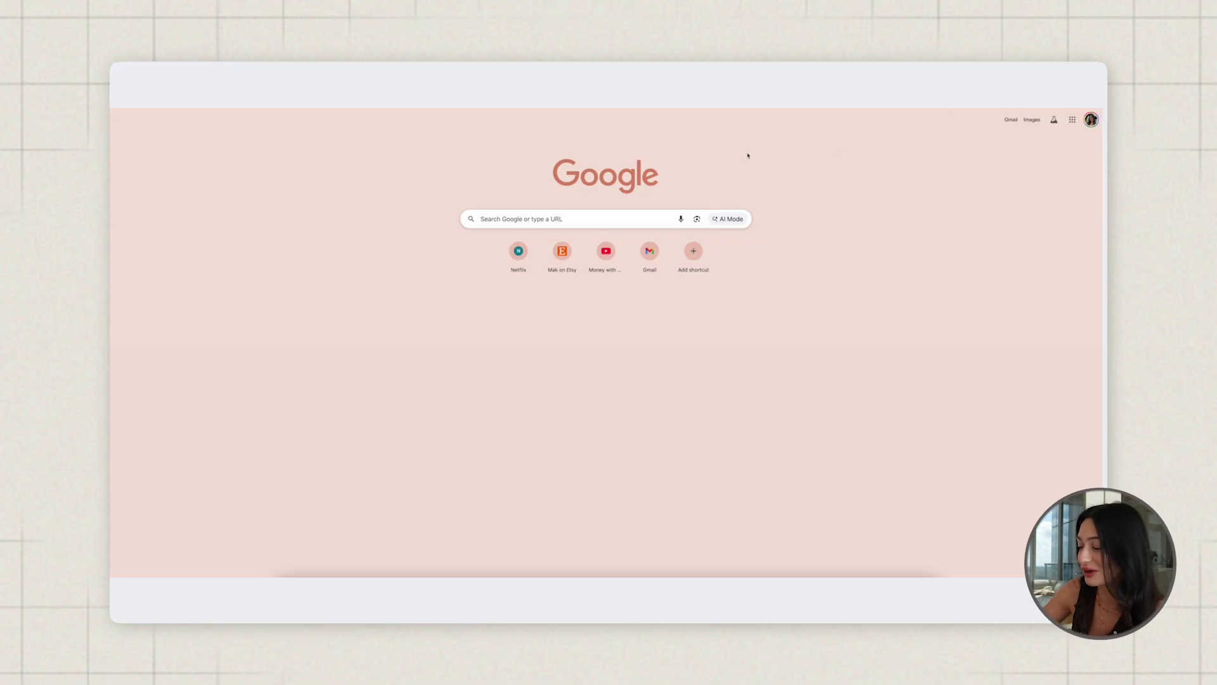
Step: Switch to Pinterest in the browser and search for "dad hat"
text(kittl)
key(Return)
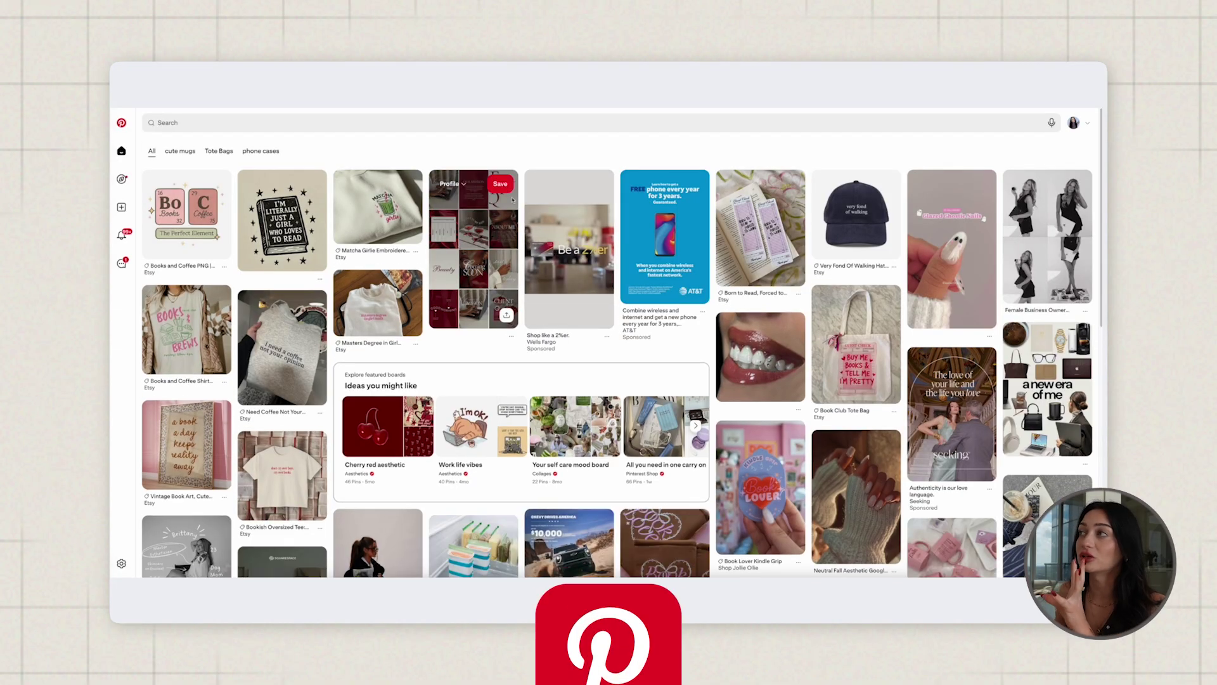
click(425, 121)
text(dad hat)
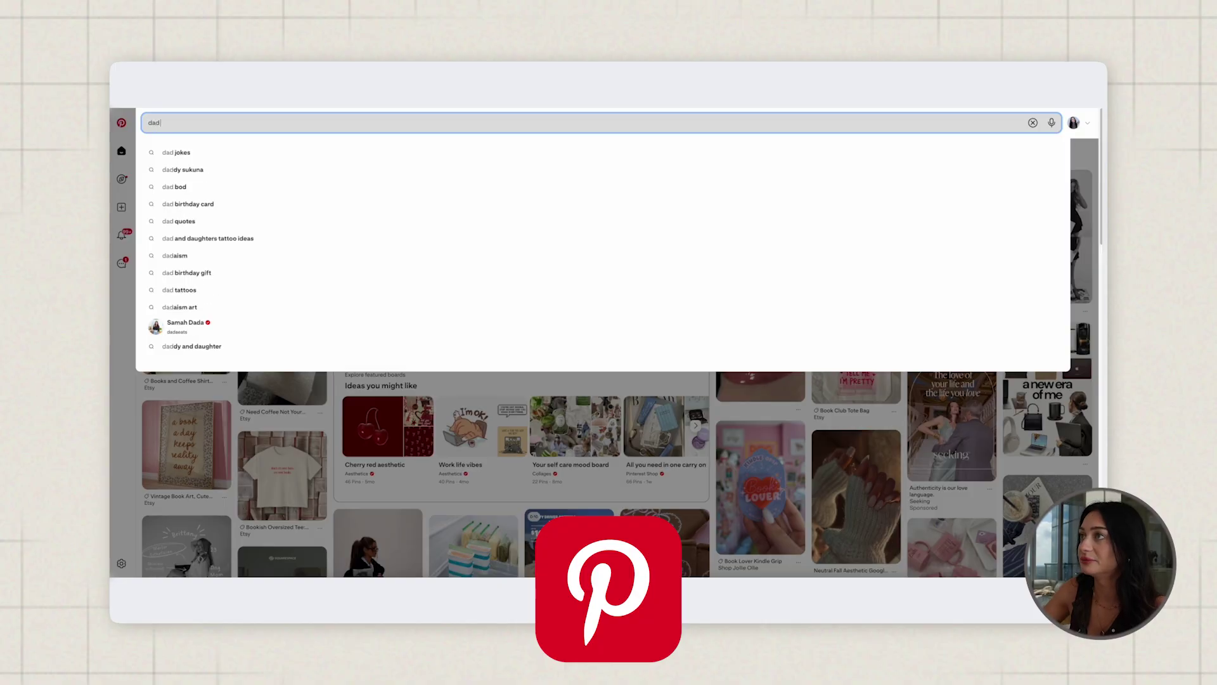
key(Return)
Step: Browse the "dad hat" results for lifestyle photos with a scene that could inspire the hat mockup
scroll(597, 218, down, 5)
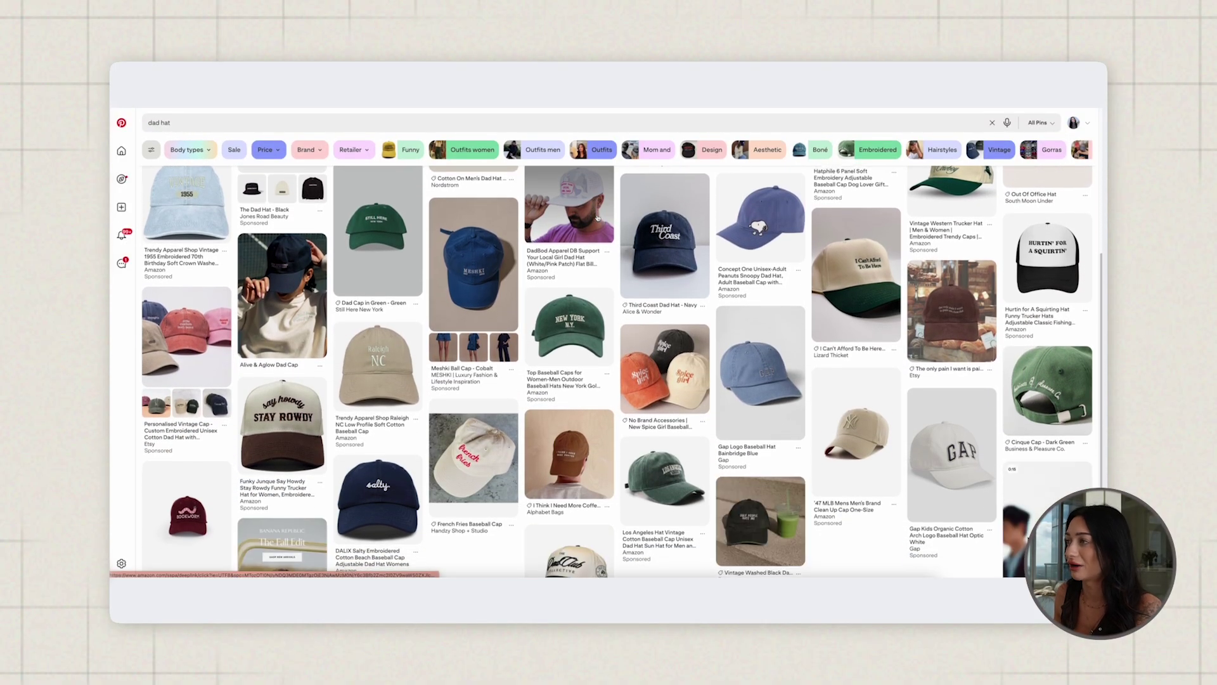
scroll(597, 218, up, 1)
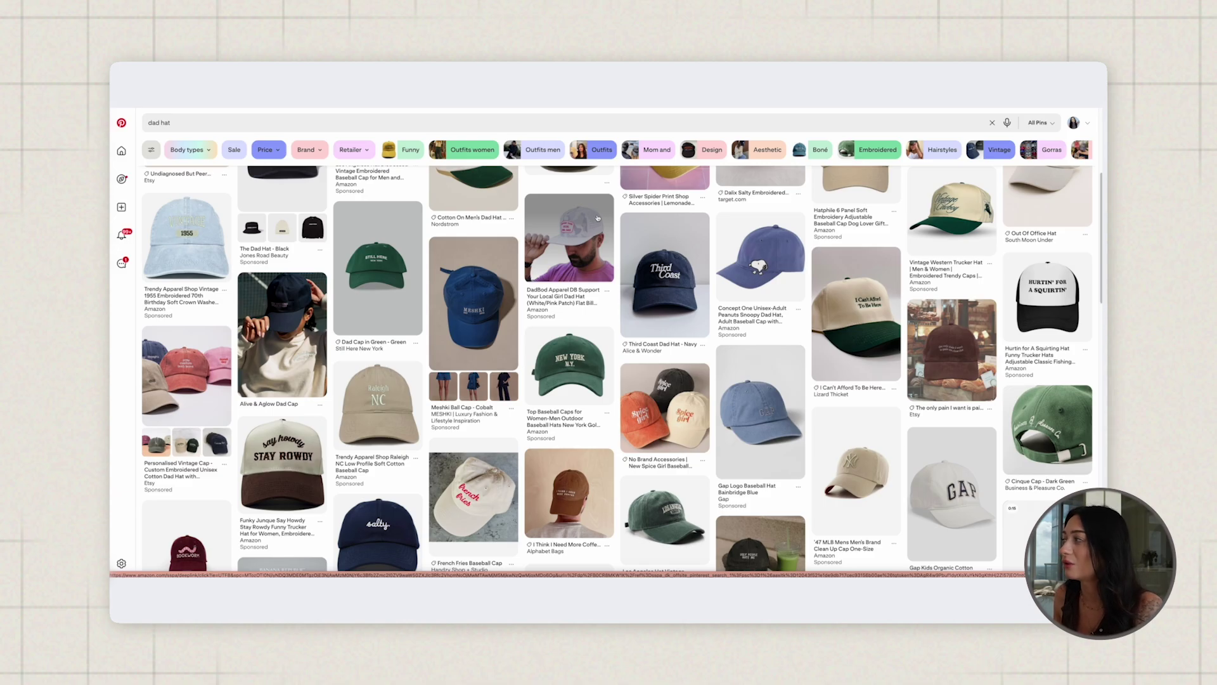
scroll(597, 217, down, 5)
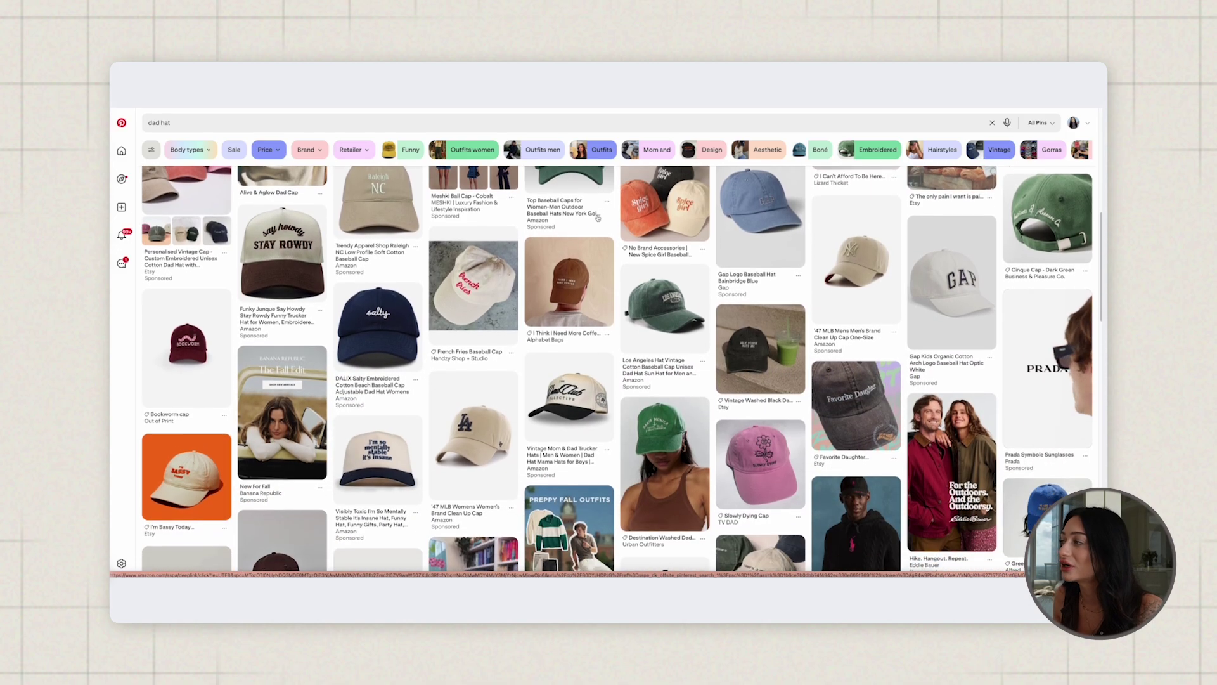
scroll(597, 218, down, 1)
scroll(600, 217, down, 3)
scroll(597, 217, down, 2)
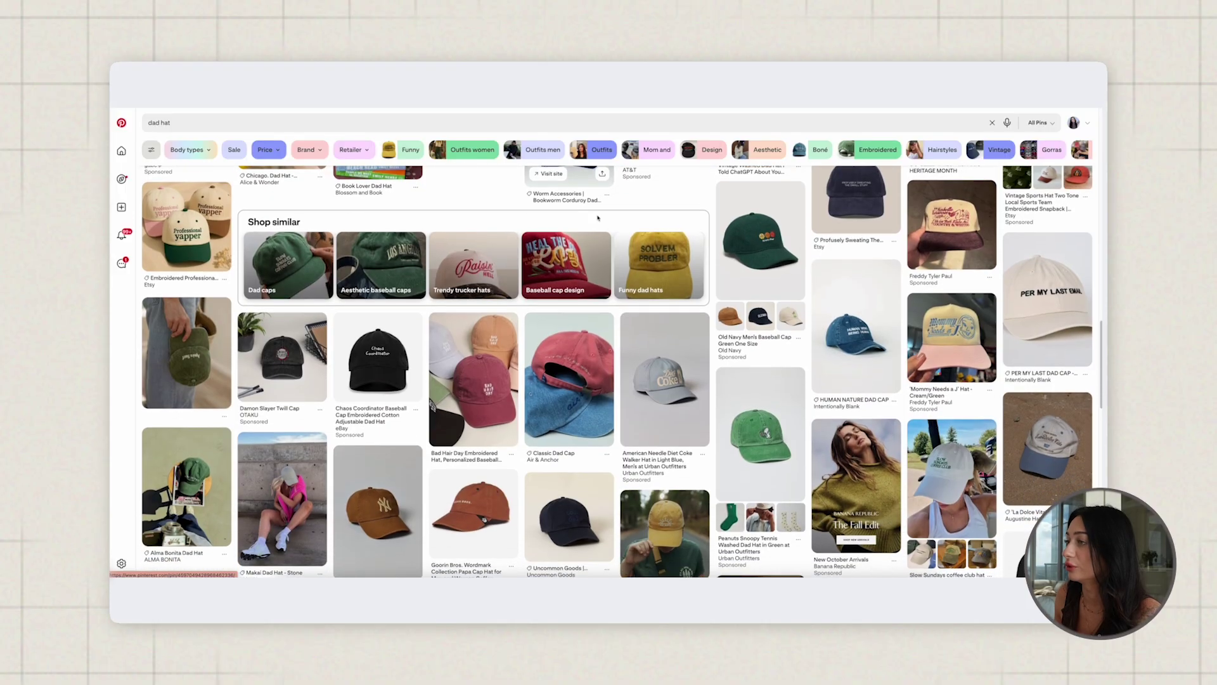
scroll(598, 218, down, 1)
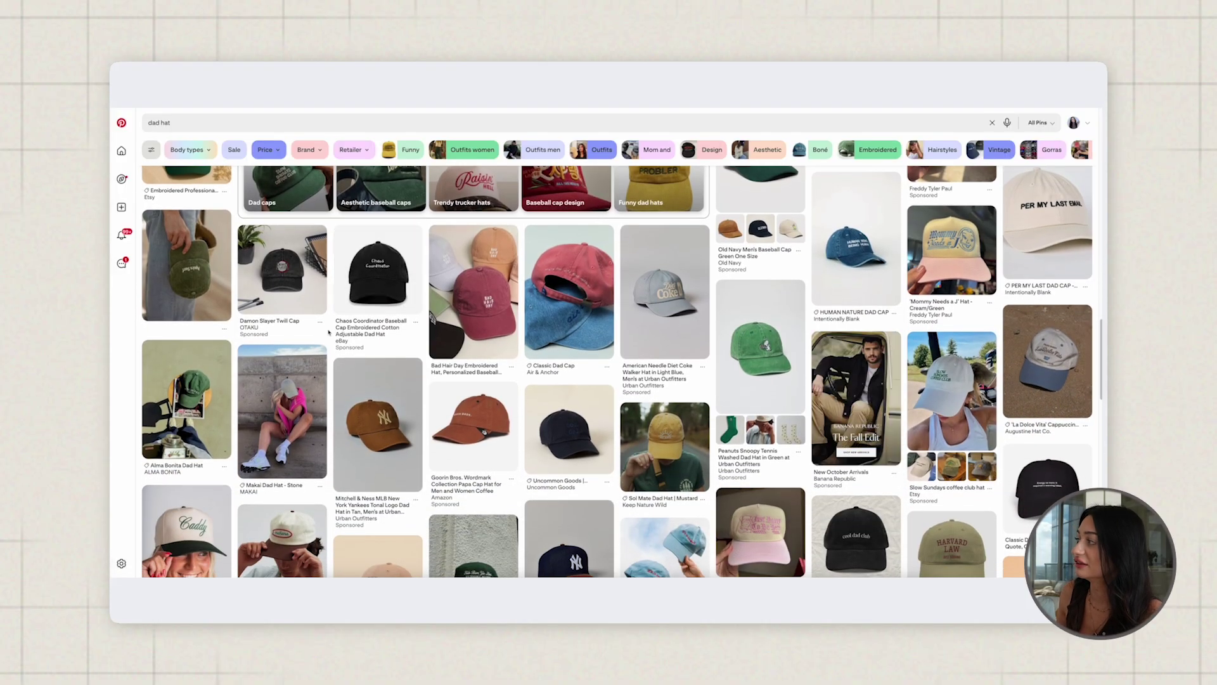
mouse_move(917, 419)
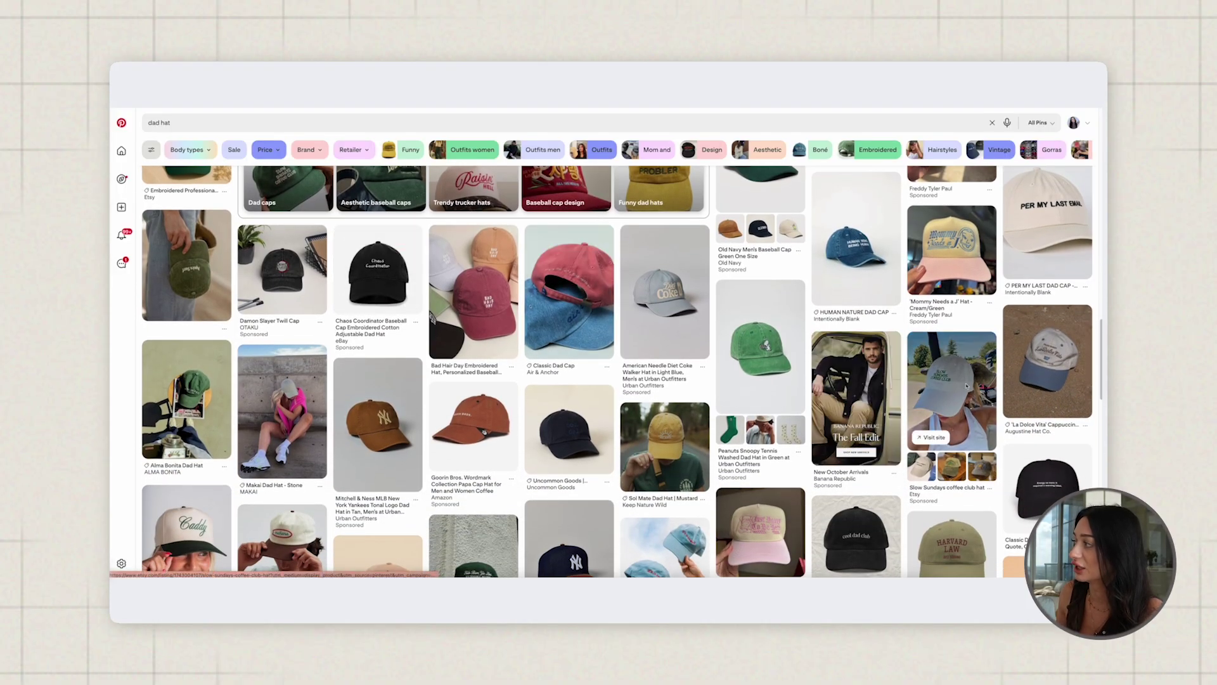
scroll(982, 390, down, 1)
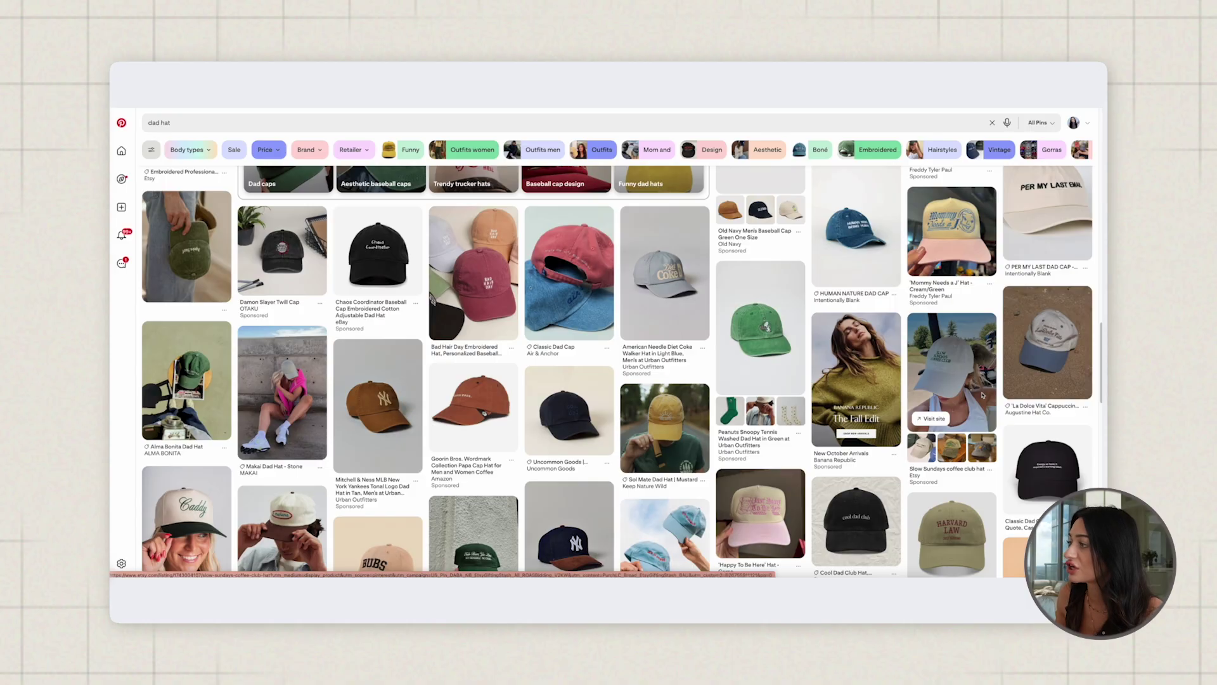
mouse_move(298, 386)
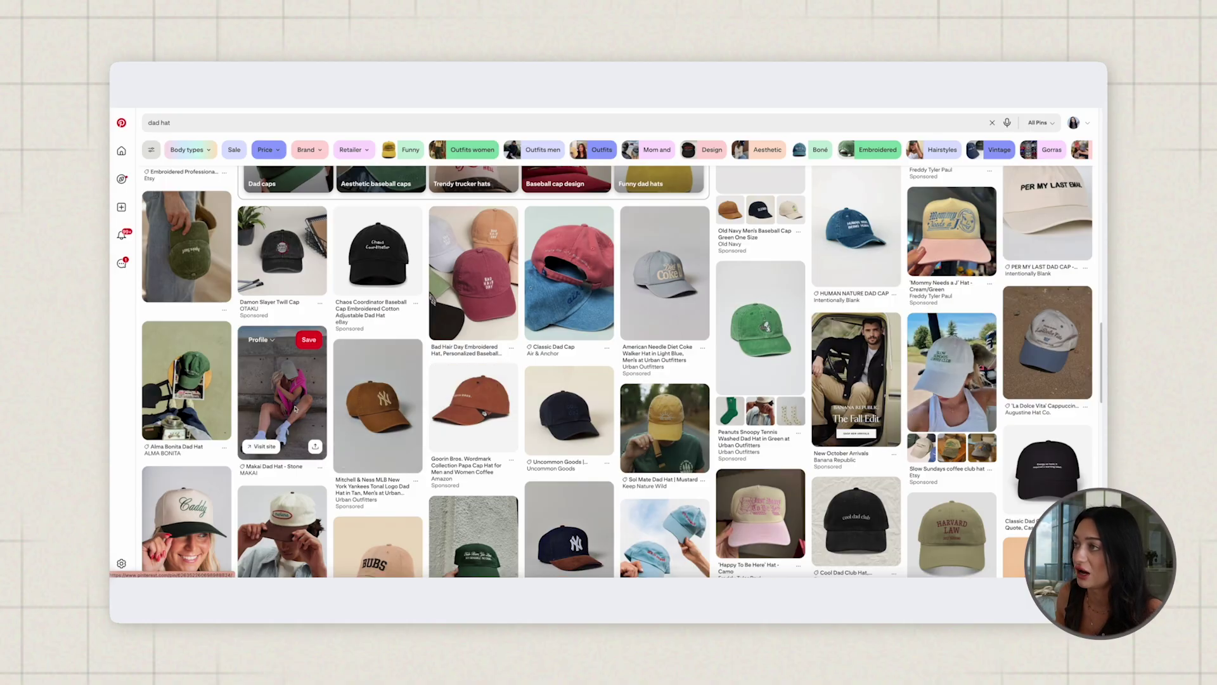
scroll(292, 393, down, 4)
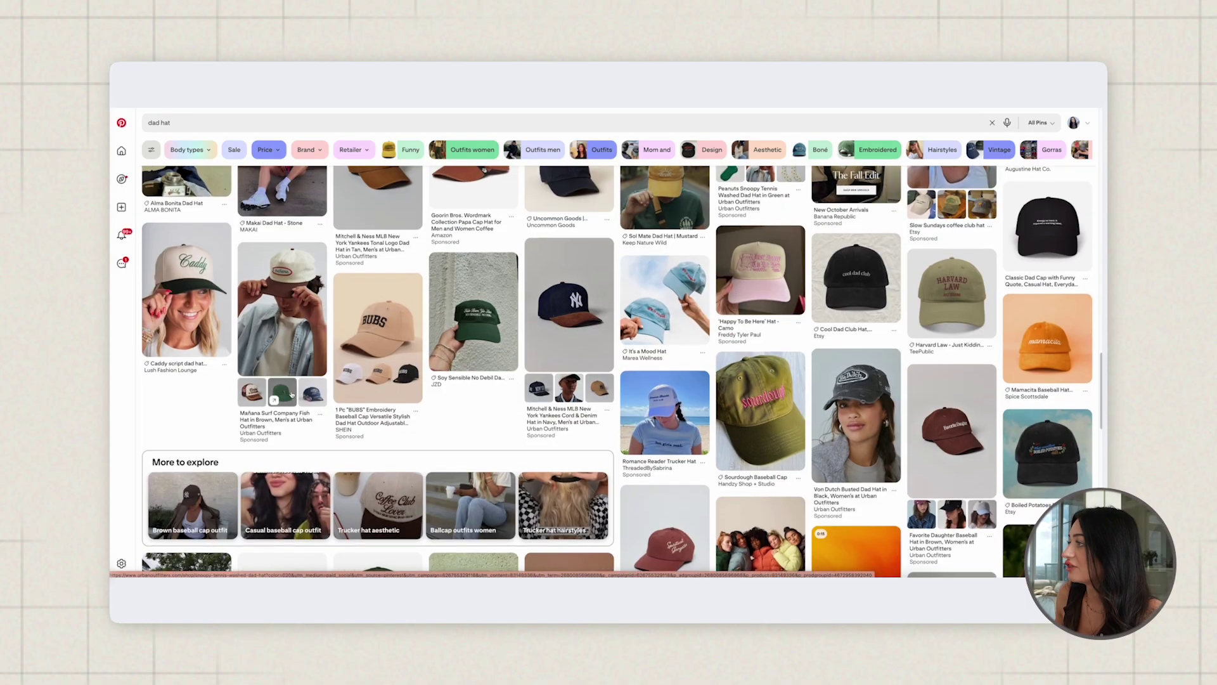
mouse_move(645, 432)
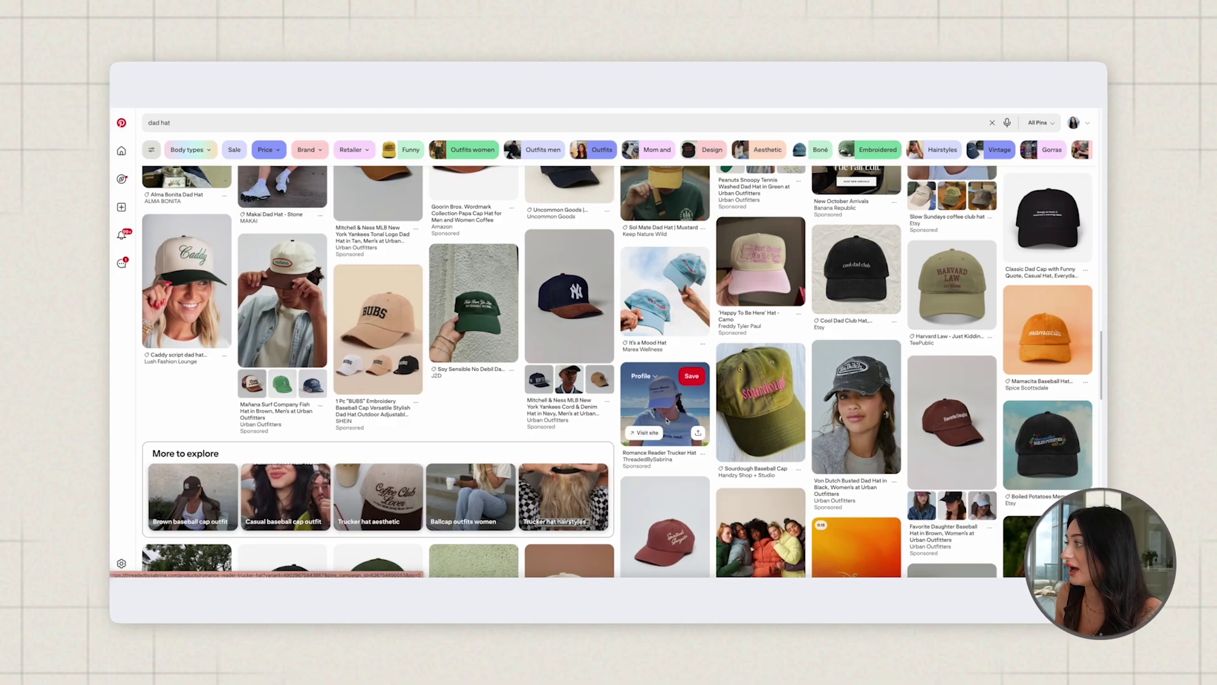
mouse_move(847, 432)
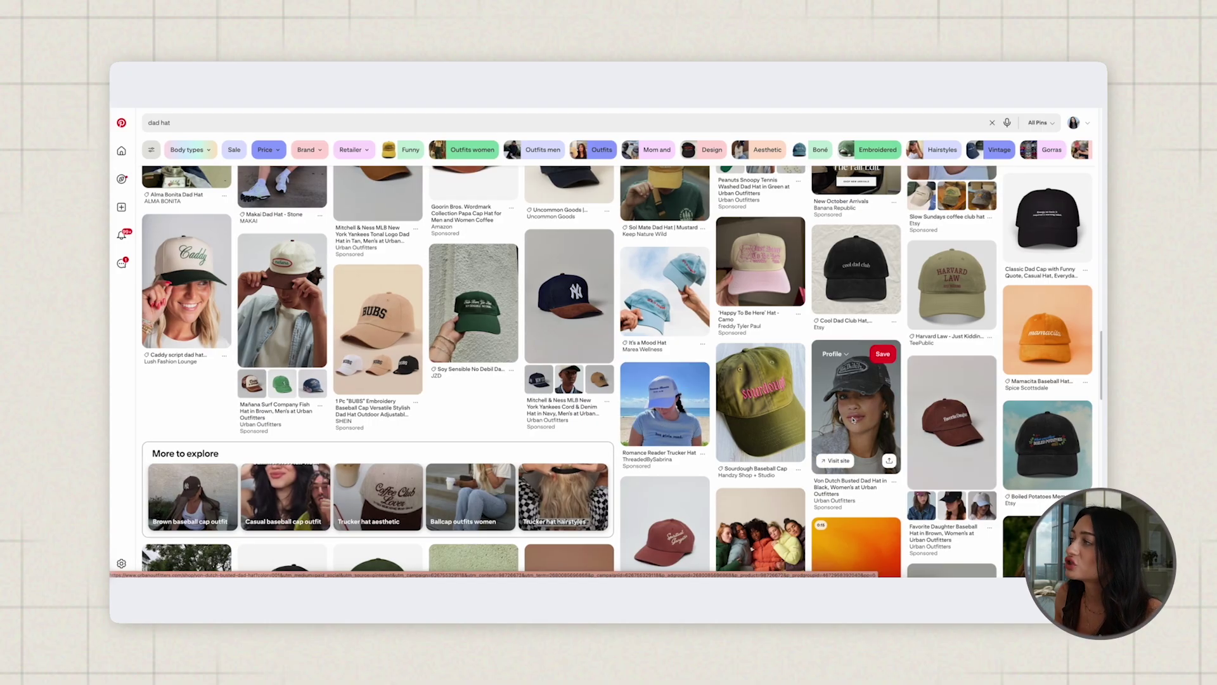
scroll(836, 417, down, 2)
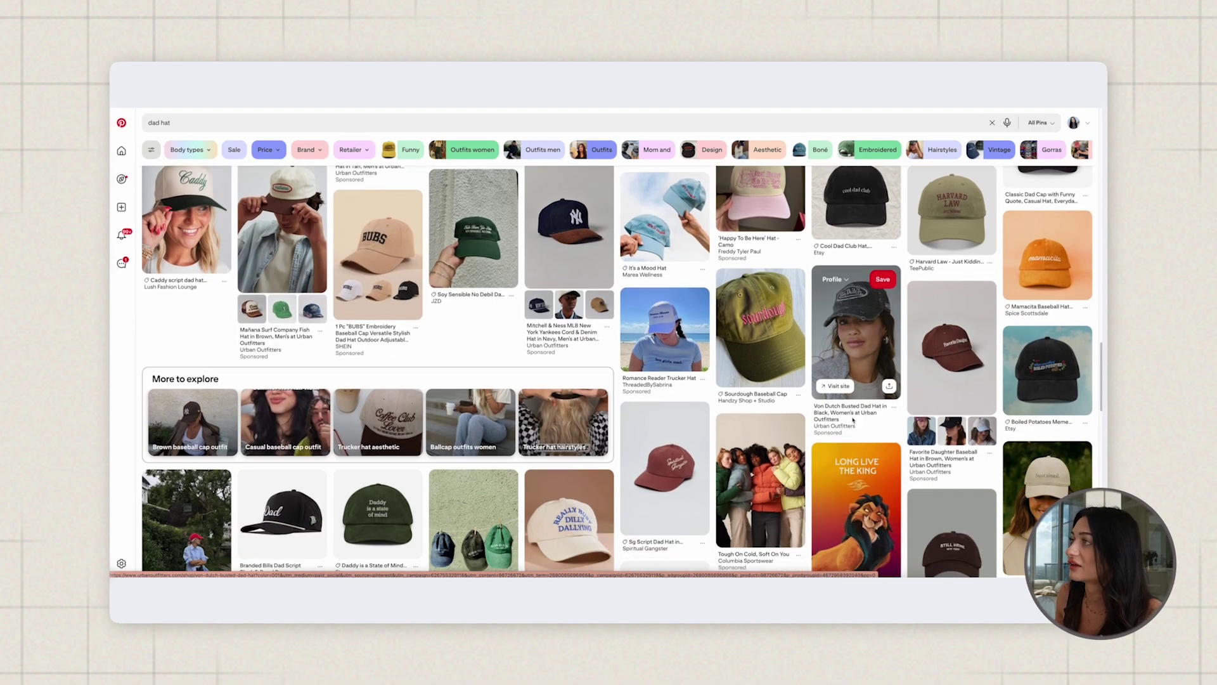
mouse_move(483, 236)
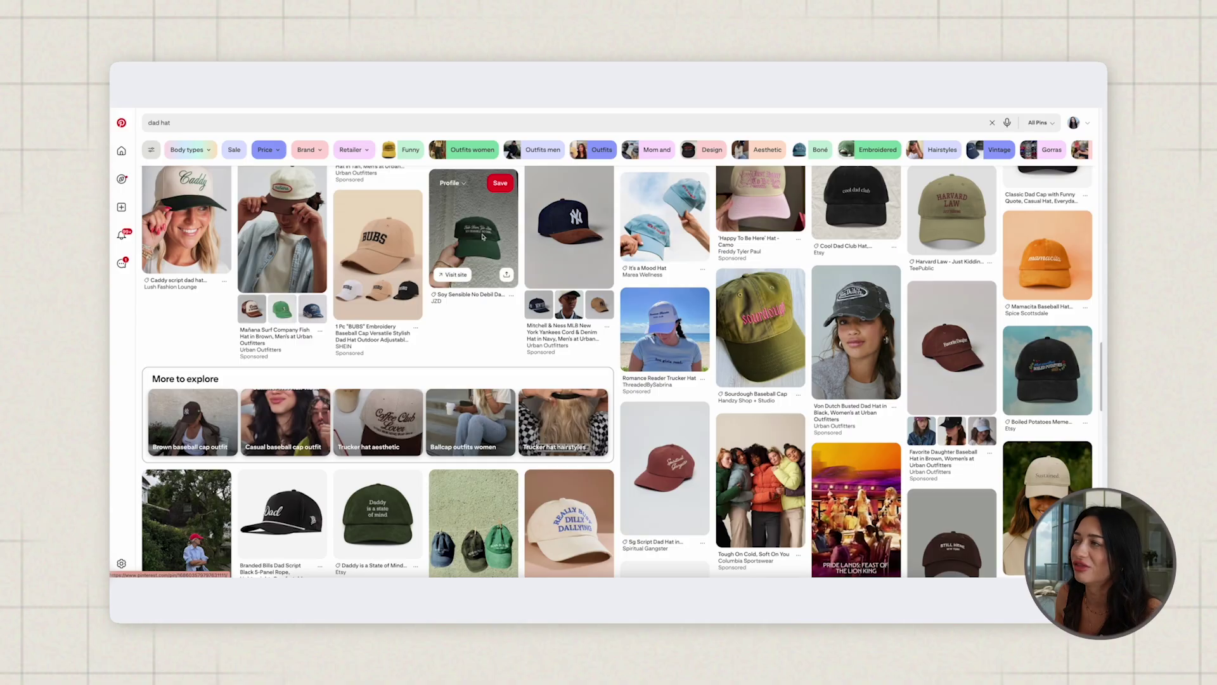
Step: Open the photo of a green cap held against a textured white wall and attach it as a reference in Kittl's AI chat
click(481, 238)
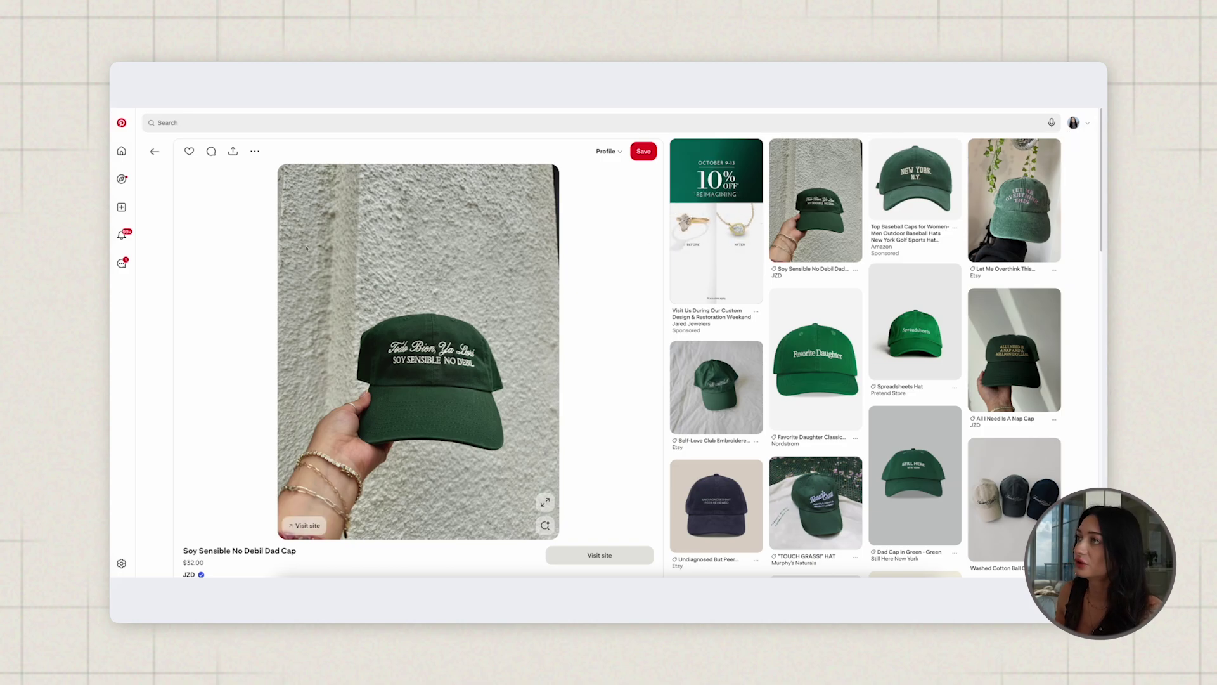
drag(455, 264, 380, 273)
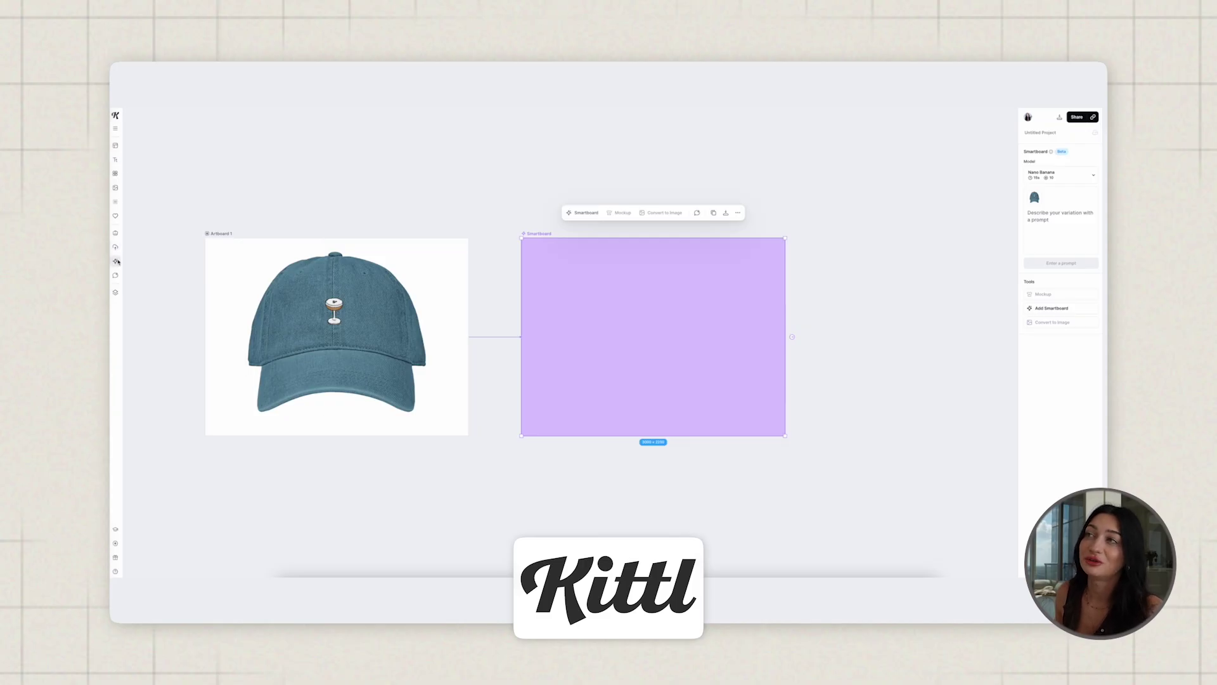
click(116, 261)
click(117, 276)
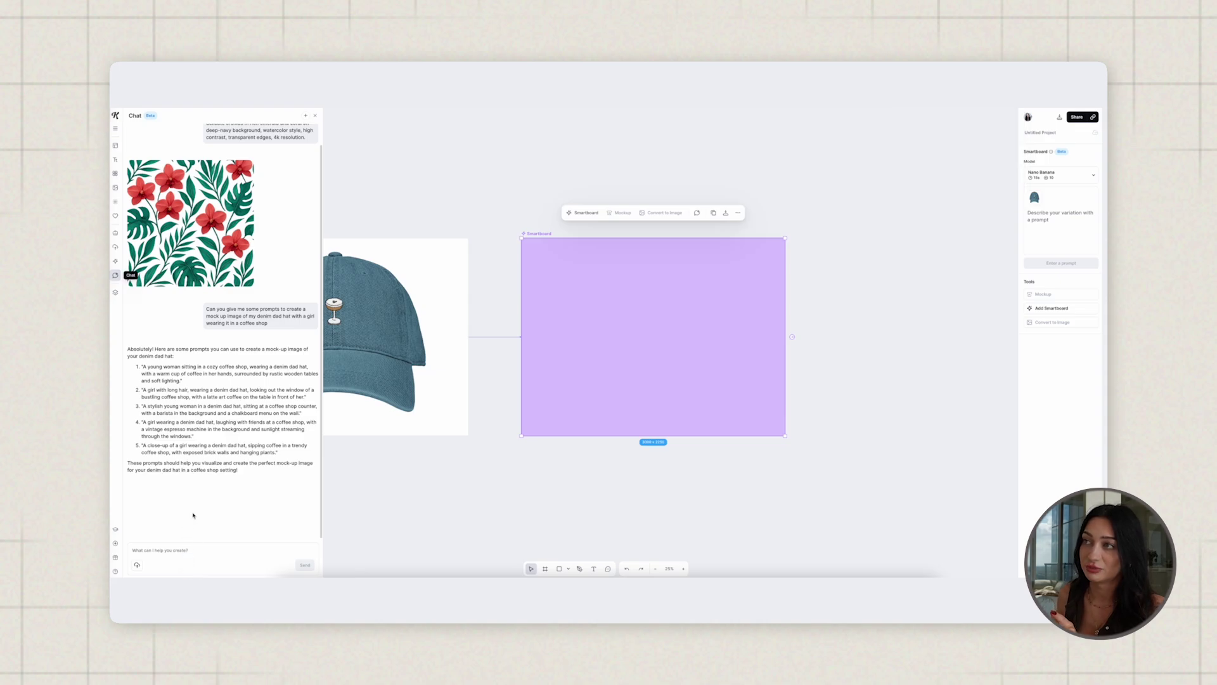
click(171, 547)
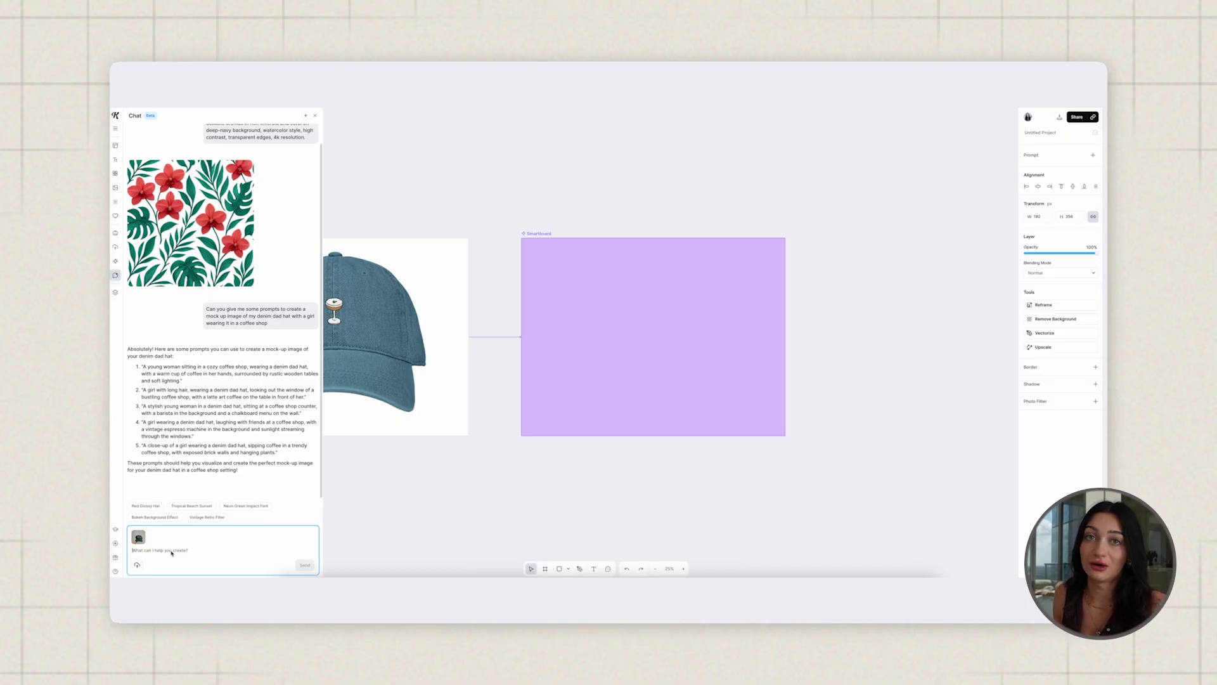
Step: Ask the chat for an image-generator prompt recreating the photo as a print-on-demand mockup, more descriptive with the aesthetic, and copy the prompt text
text(can you give me an ai prompt for an image generator to recreate this photo for me as a mockup for my print on demand product?)
key(Return)
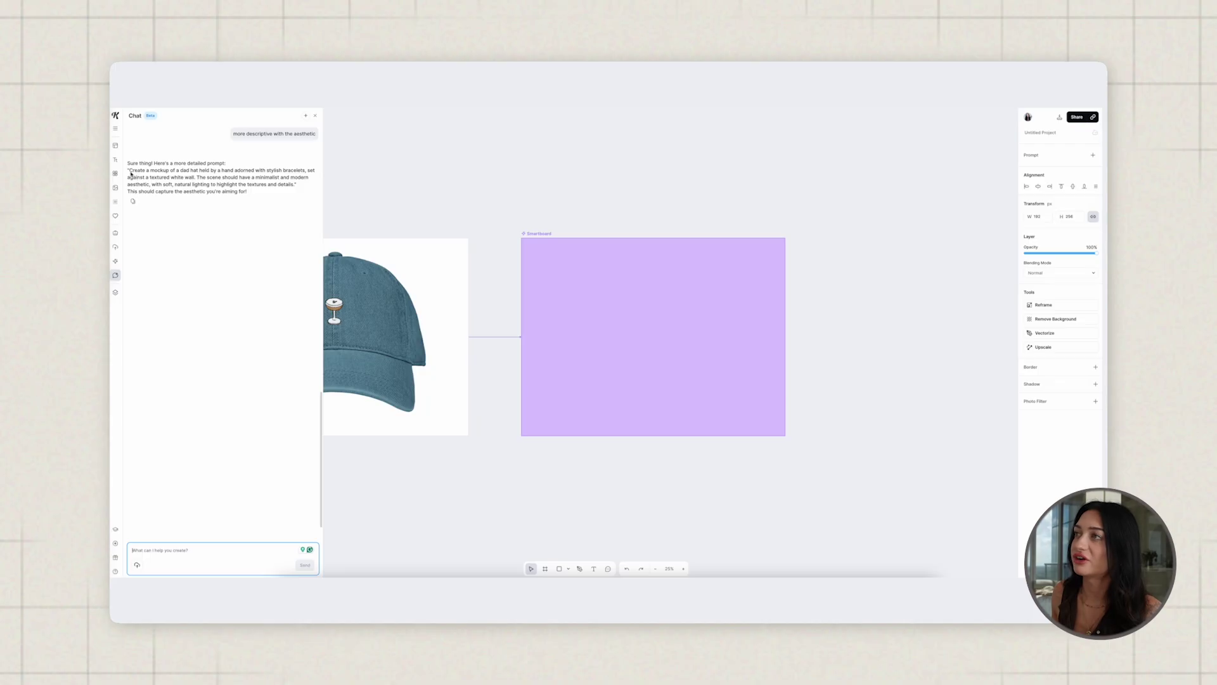
drag(130, 174, 304, 192)
key(ctrl+c)
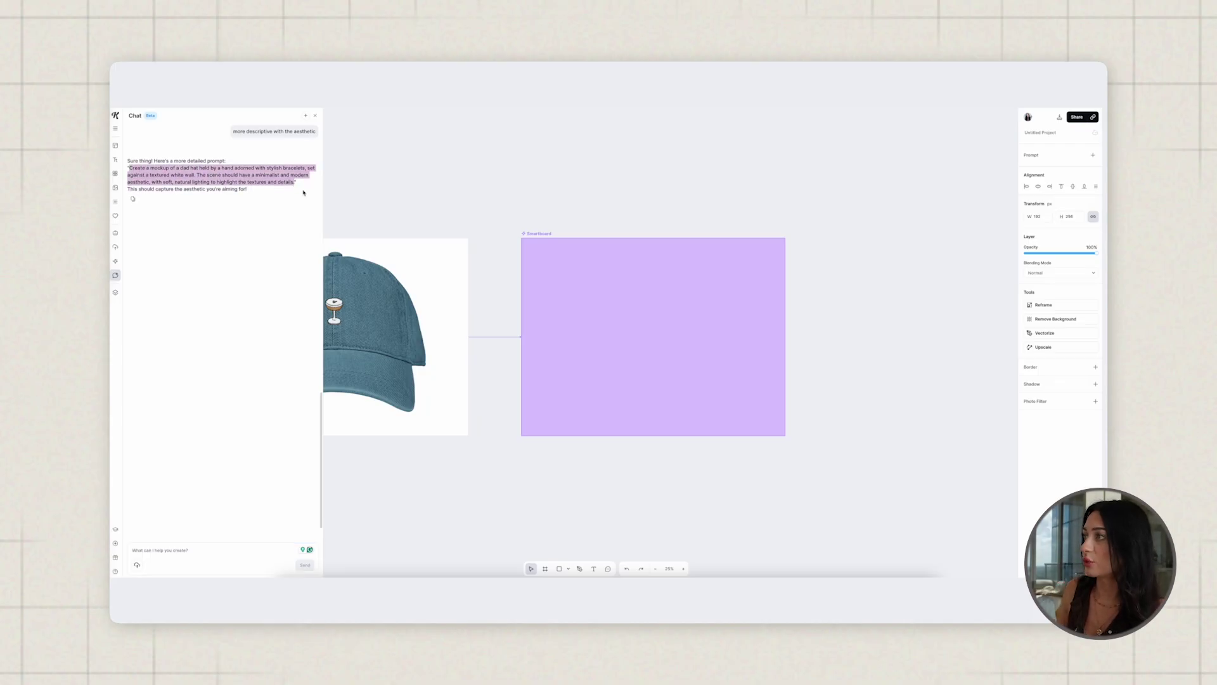
Step: Generate the Smartboard mockup from the copied prompt, rewording "a dad hat" to "this hat"
click(641, 313)
key(ctrl+v)
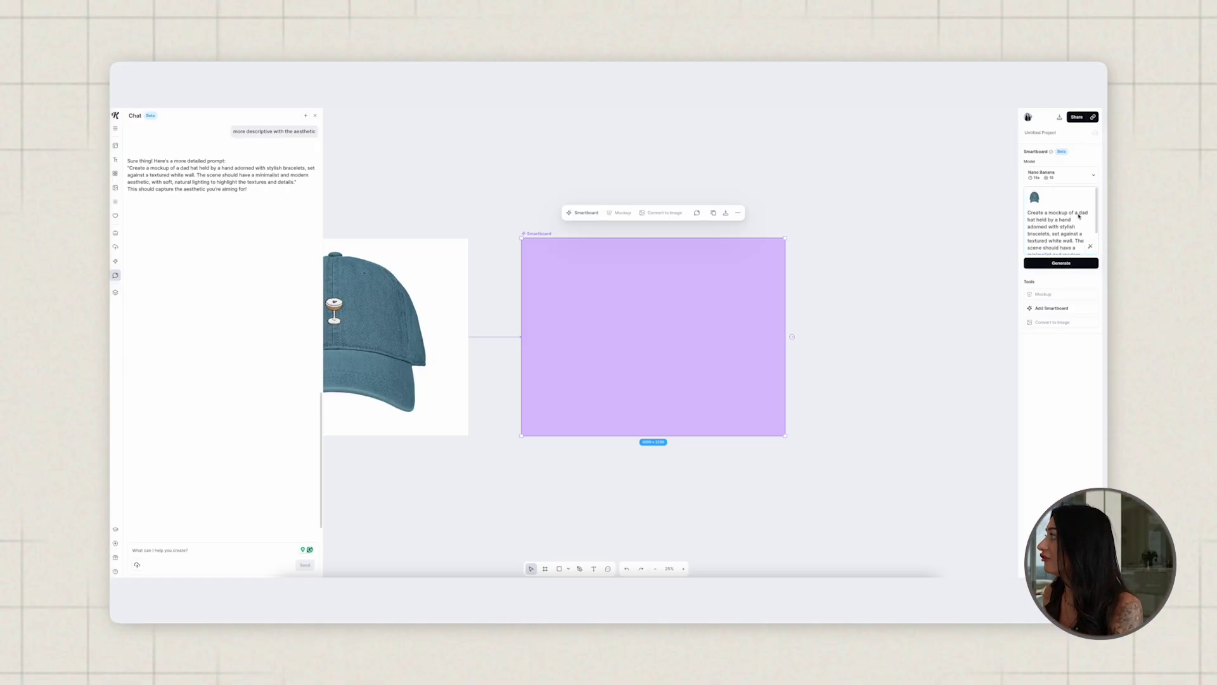
drag(1089, 214, 1076, 217)
text(this)
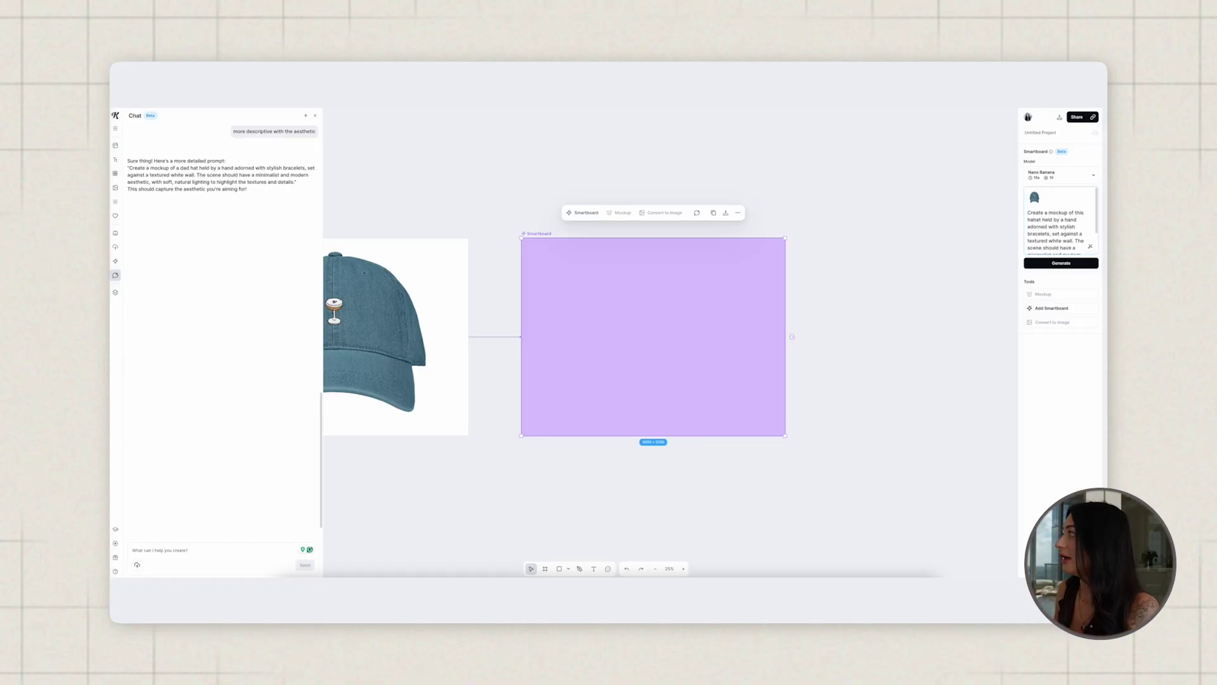
scroll(1075, 234, down, 3)
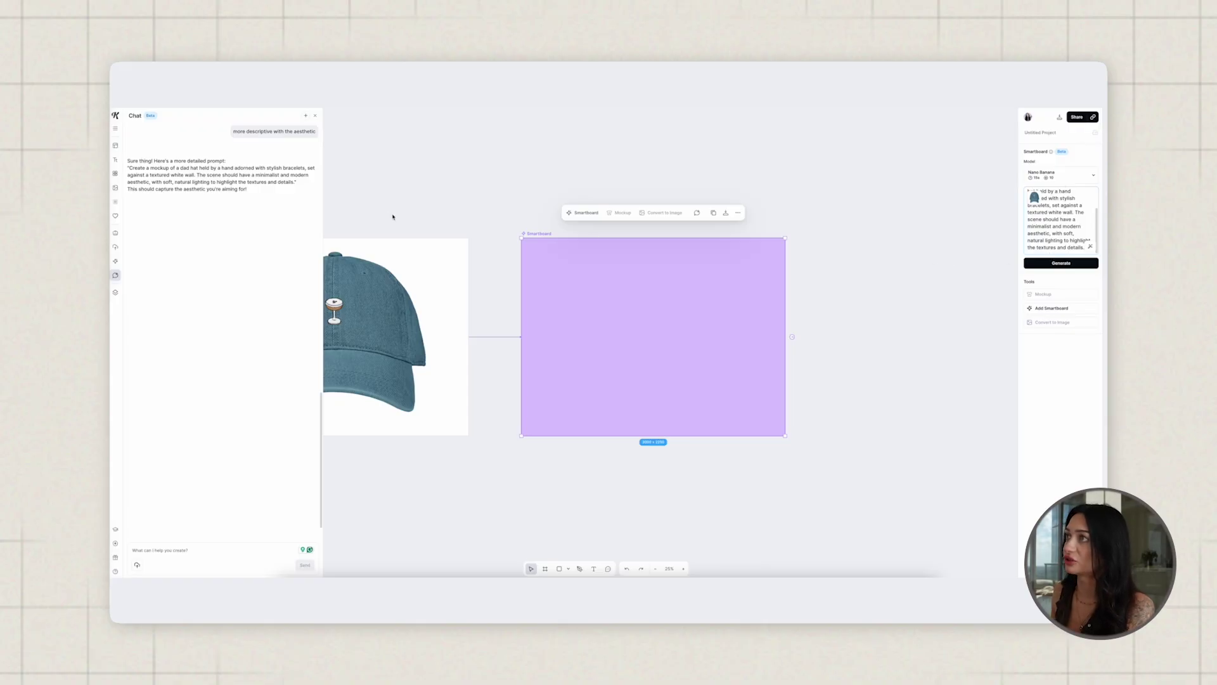
click(315, 117)
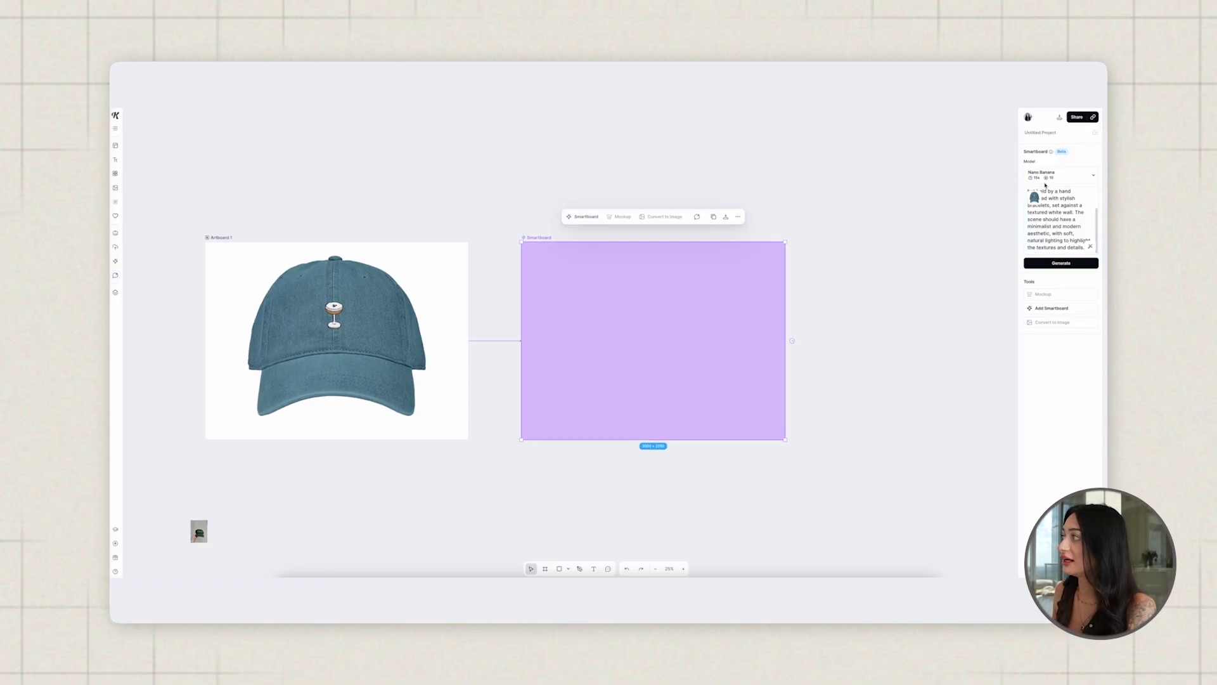
click(1054, 260)
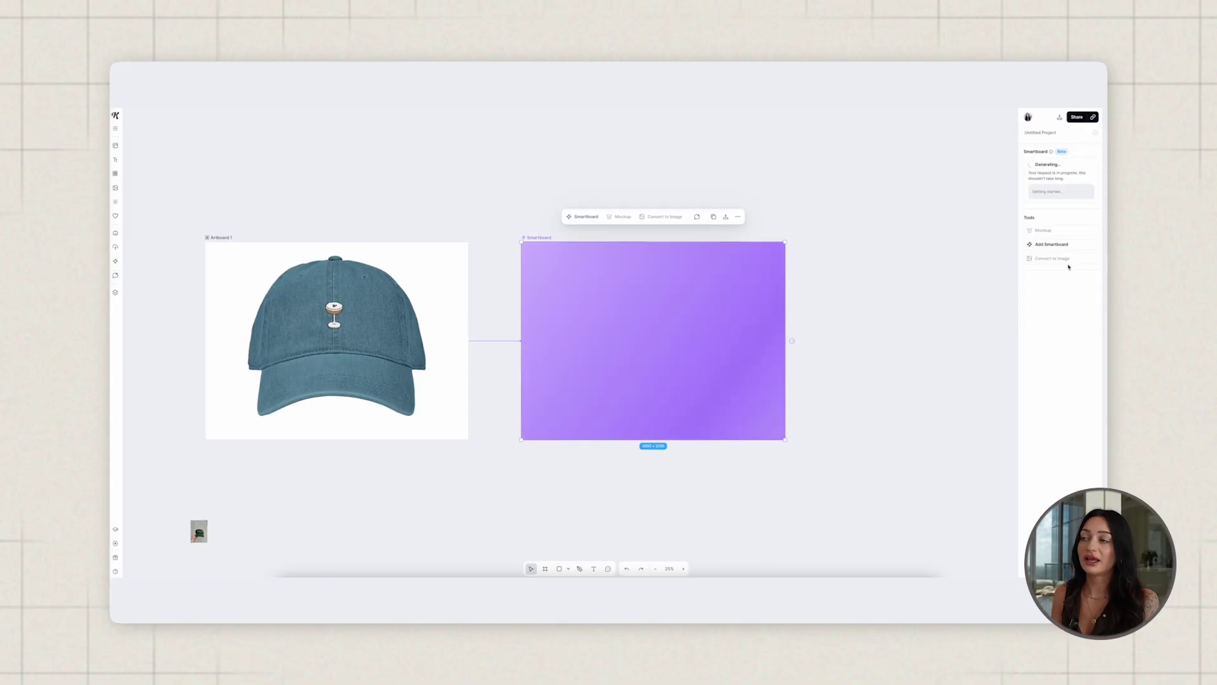
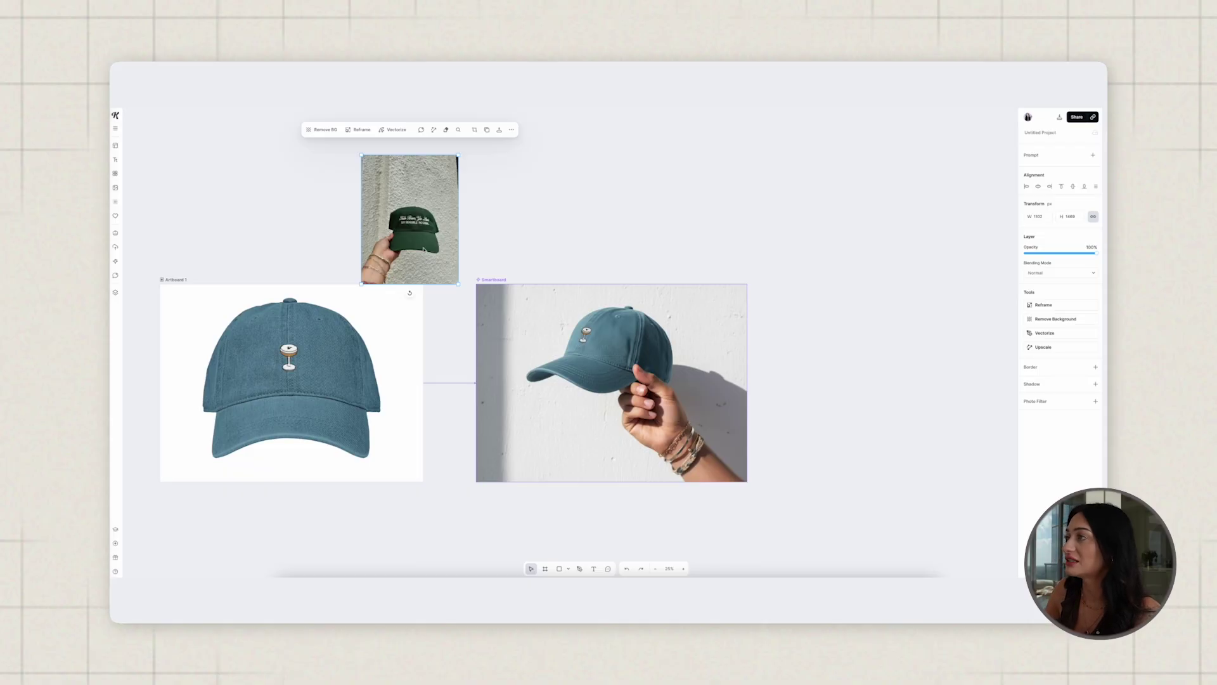
Step: Delete the green cap reference photo from the canvas and add a new Smartboard linked to the generated mockup
key(Delete)
mouse_move(600, 353)
mouse_down()
mouse_move(584, 349)
mouse_move(600, 353)
mouse_up()
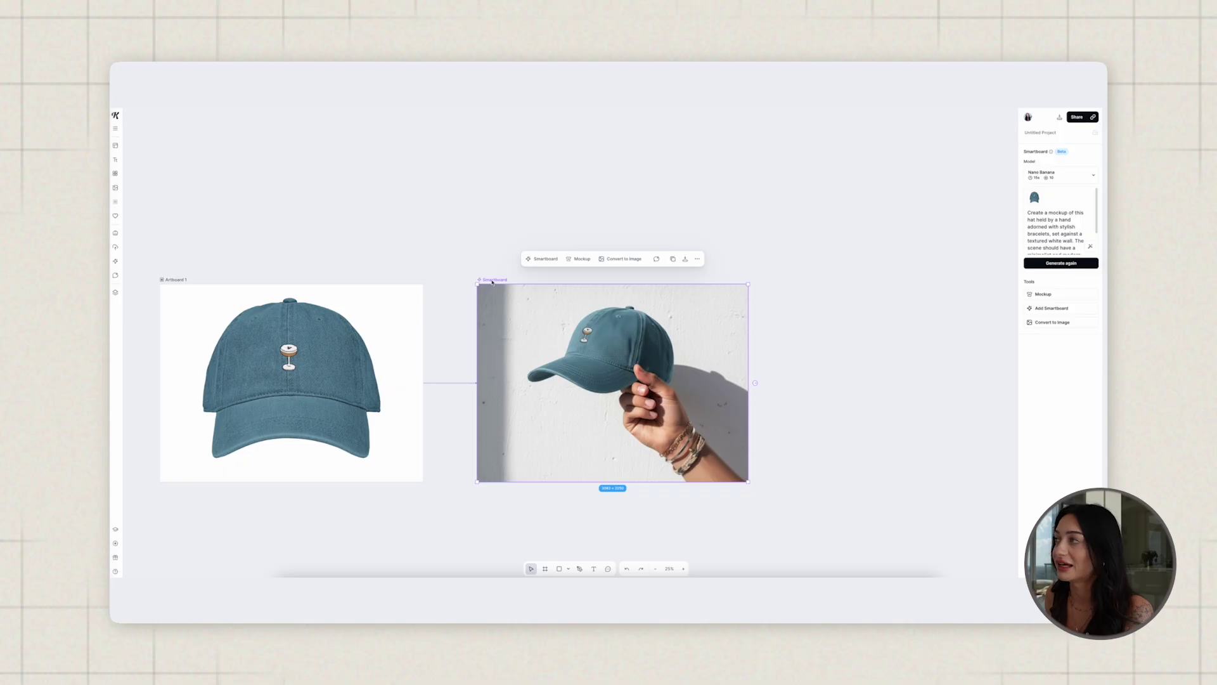
click(542, 258)
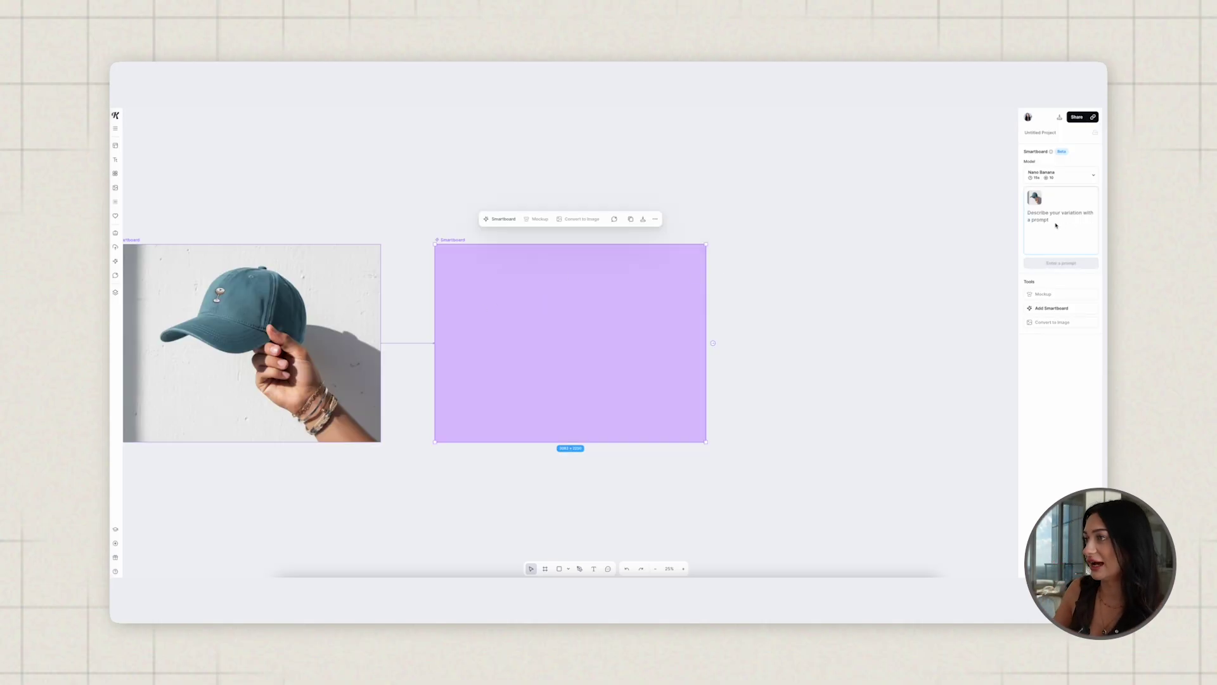
Step: Generate a variation with "make the nails have a french manicure and turn the hat to be facing the front so we can se it straight on"
text(make the nails have a f)
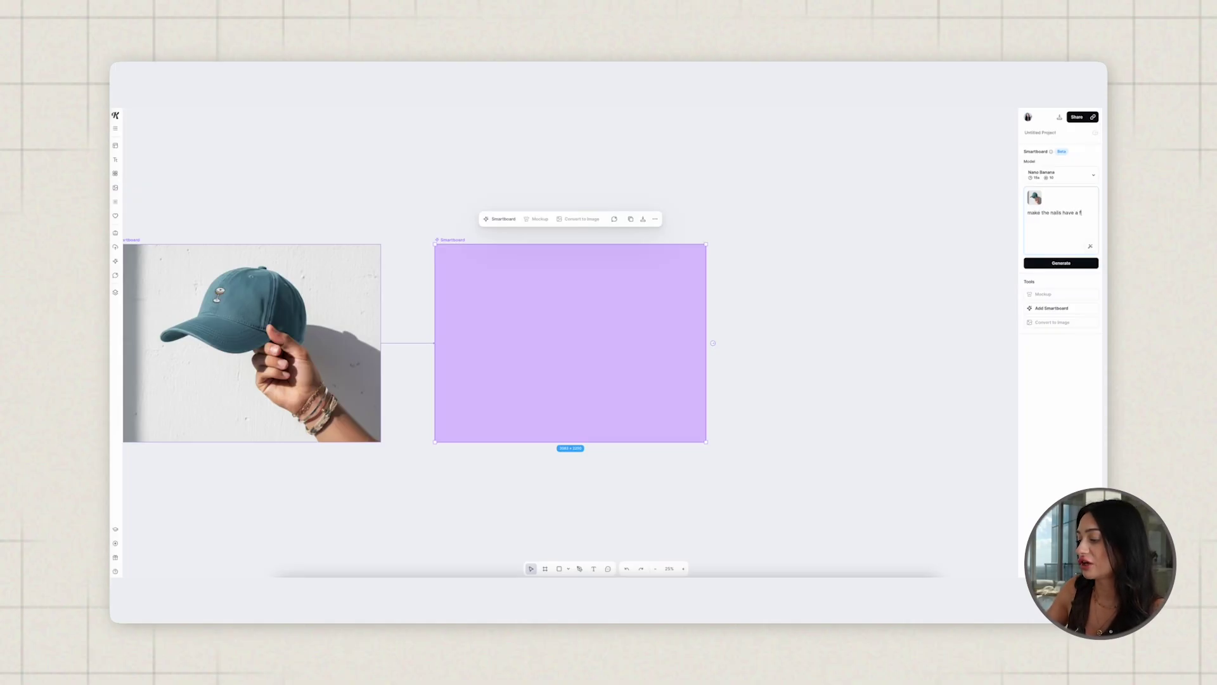
text(rench manicure a)
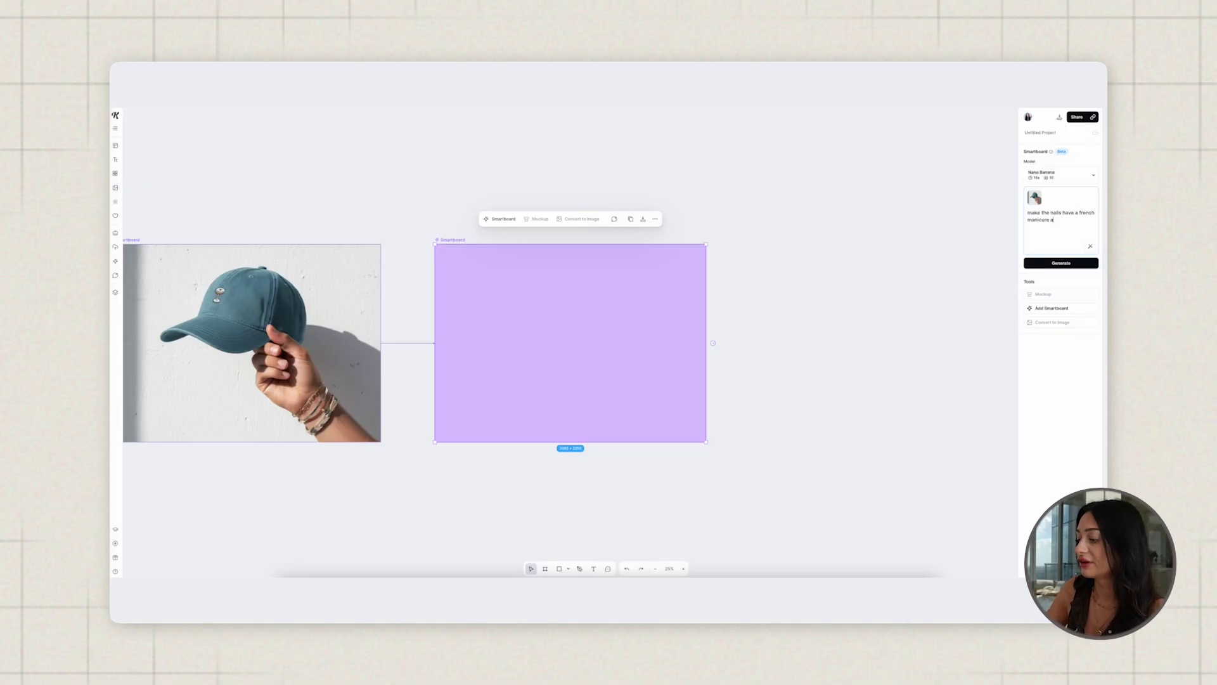
text(nd turn the hat to be facing)
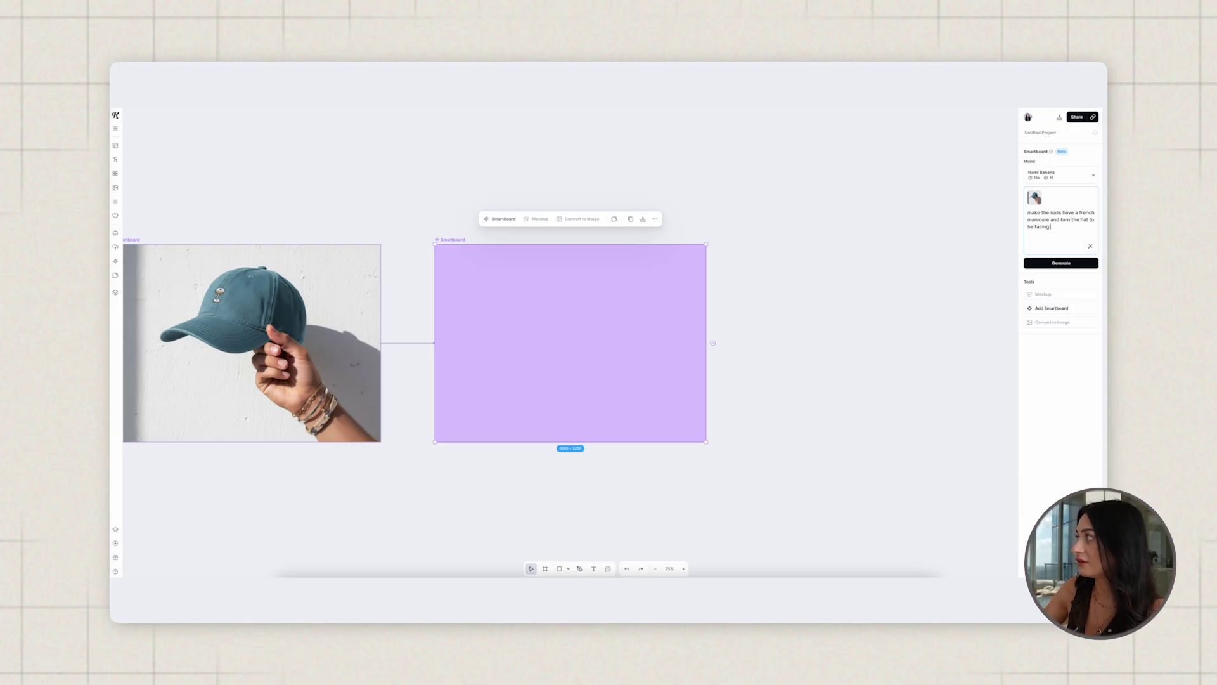
text( the front so we can se it straight on)
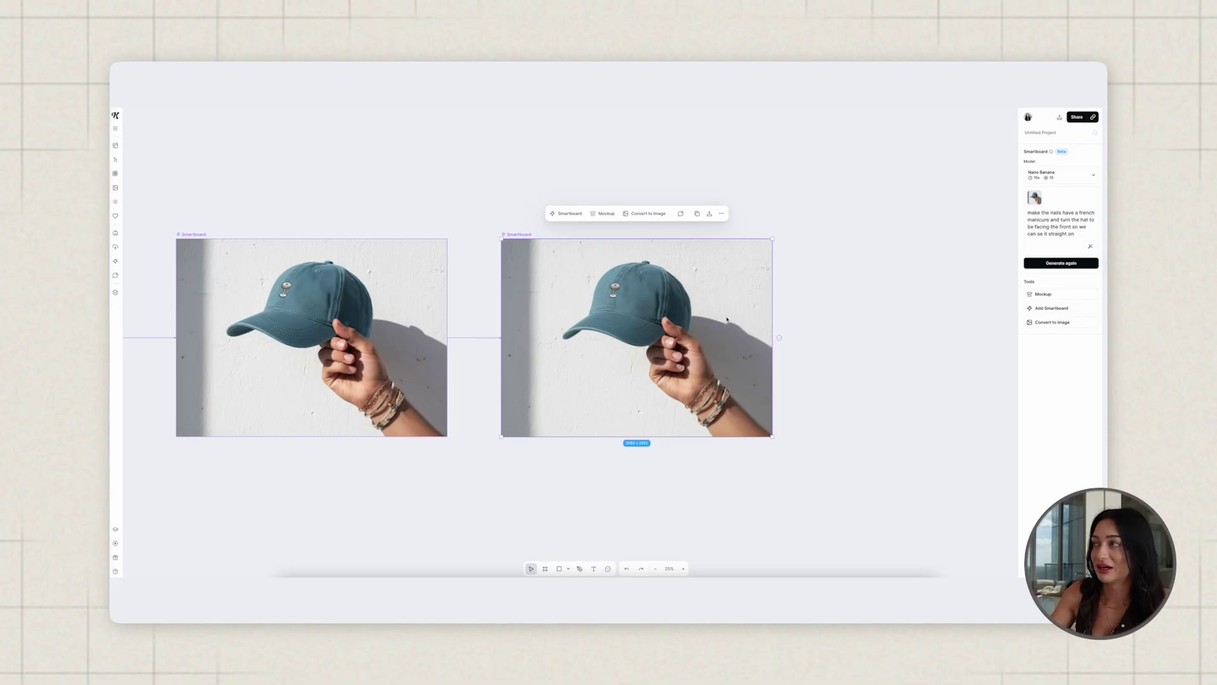
Step: Compare the two generated mockups and add another Smartboard linked to the original hat artboard
scroll(728, 319, left, 5)
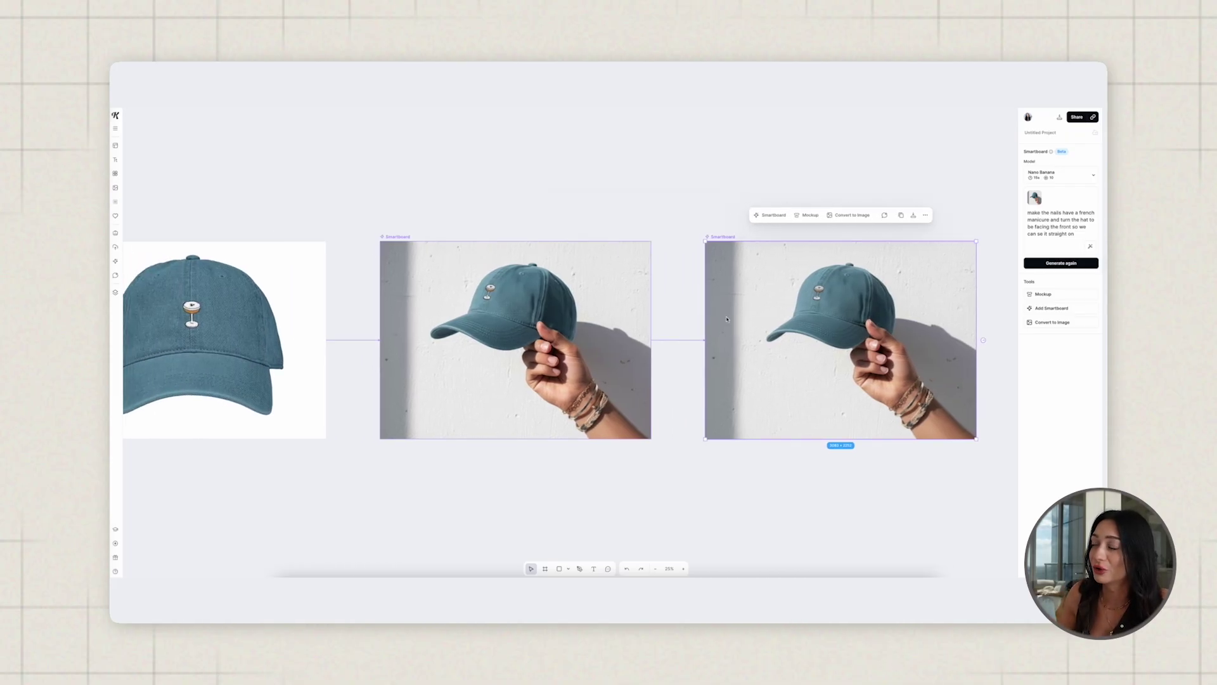
scroll(728, 319, left, 2)
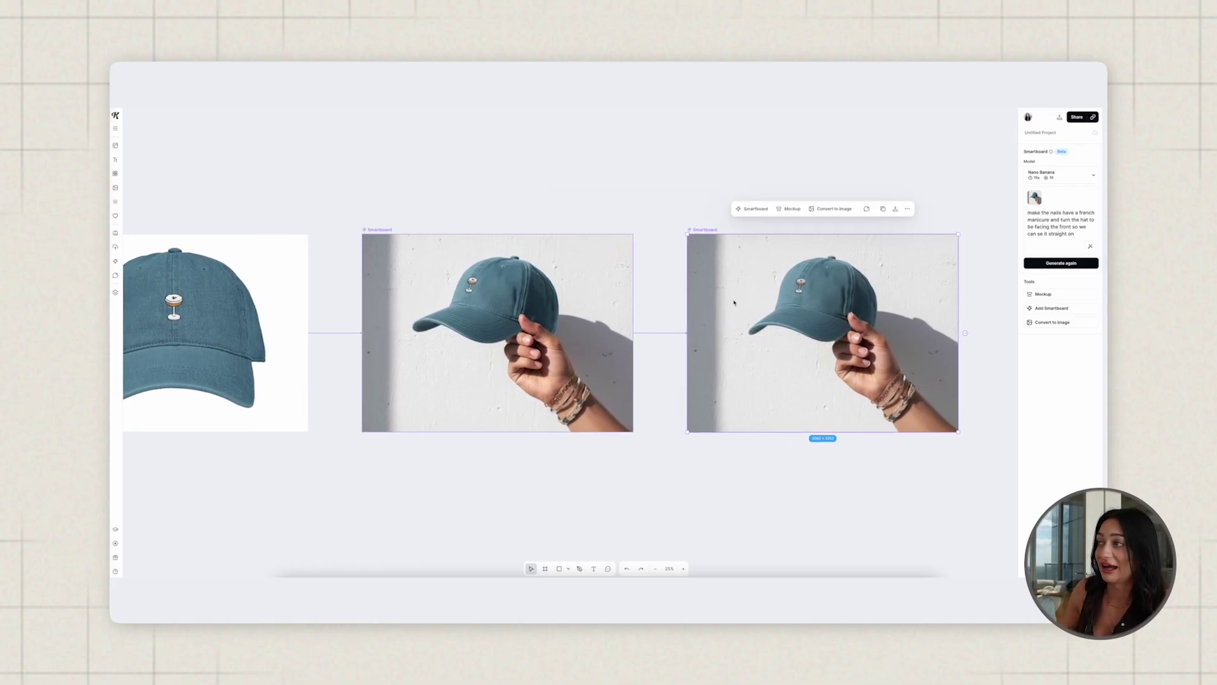
click(335, 274)
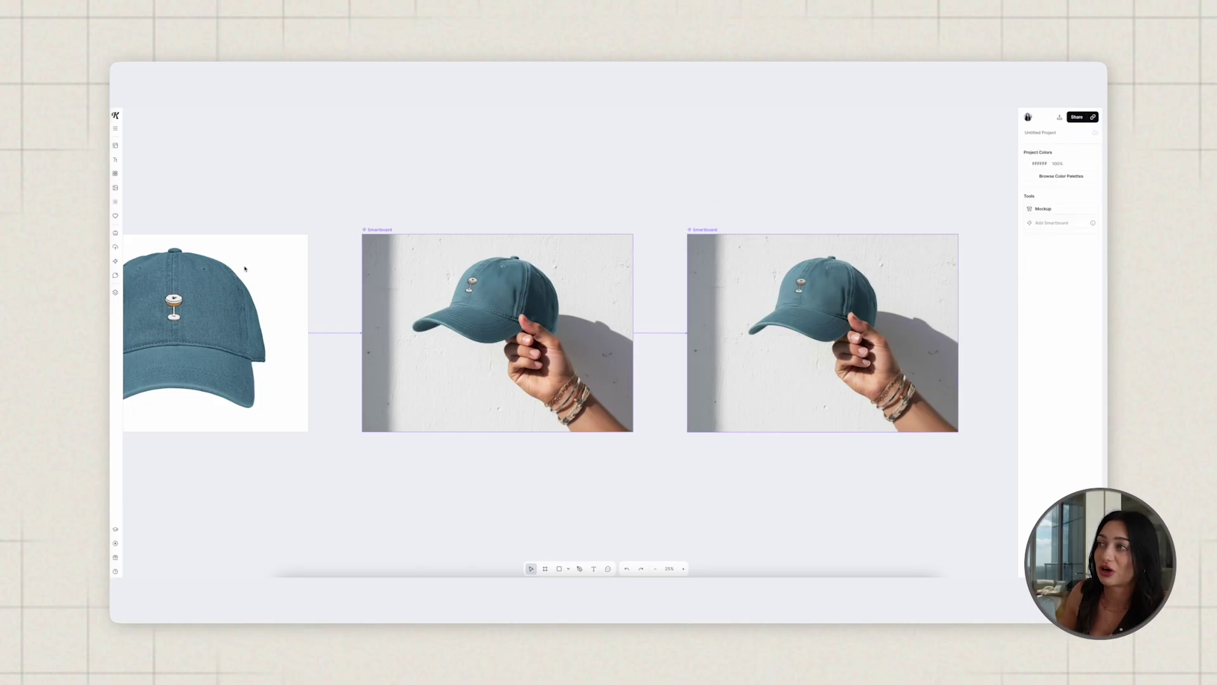
scroll(245, 268, left, 10)
scroll(245, 268, up, 4)
click(305, 317)
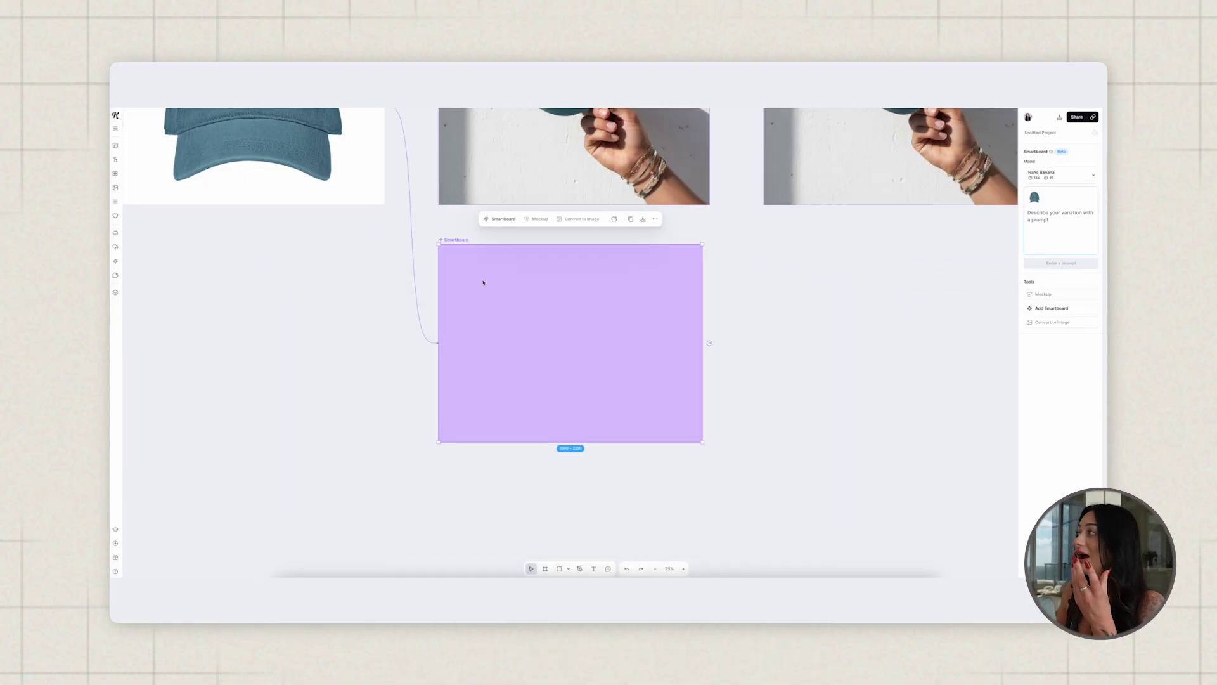
Step: Ask the chat "can you give me another variation? someone like a girl wearing a hat at a coffee shop"
scroll(484, 280, right, 1)
scroll(483, 280, up, 1)
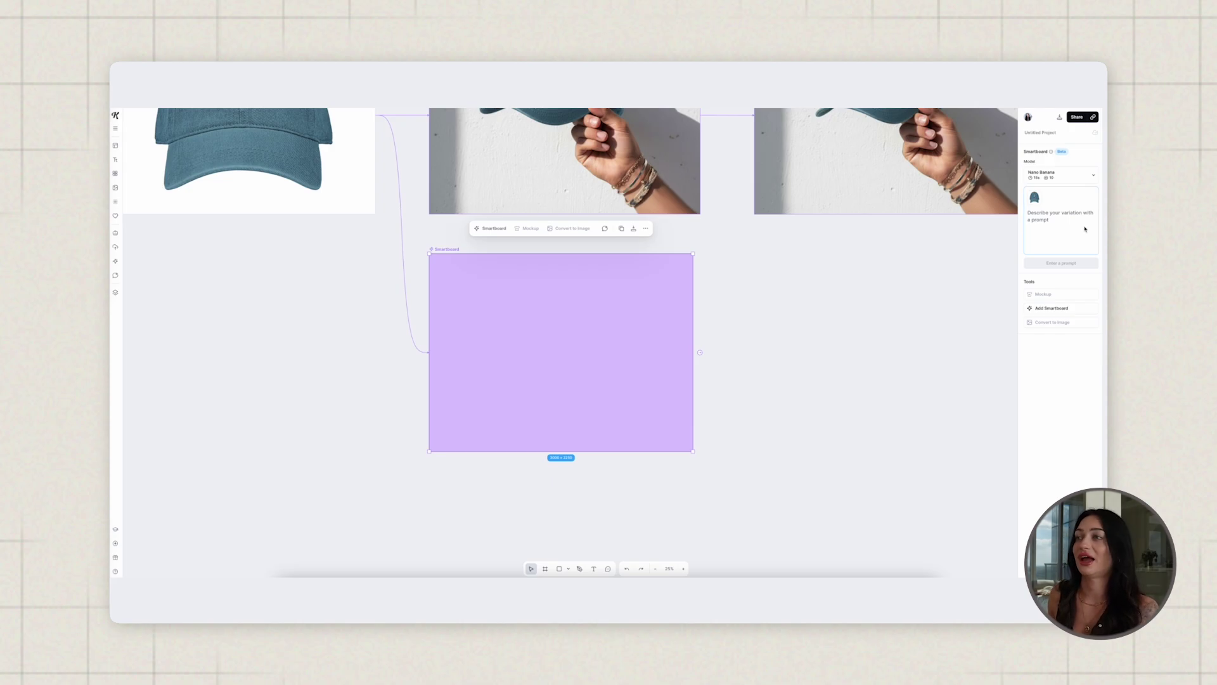
click(116, 275)
click(234, 556)
text(can you give me anot)
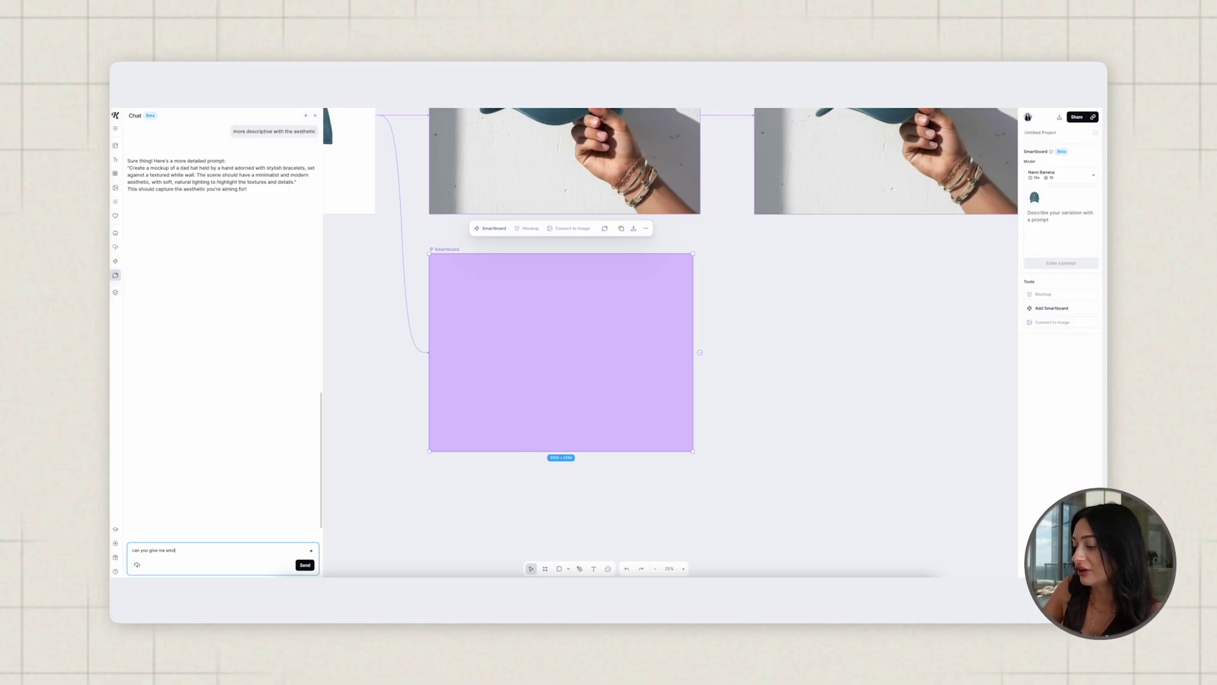
text(her variation? someone like a girl wearing a hat)
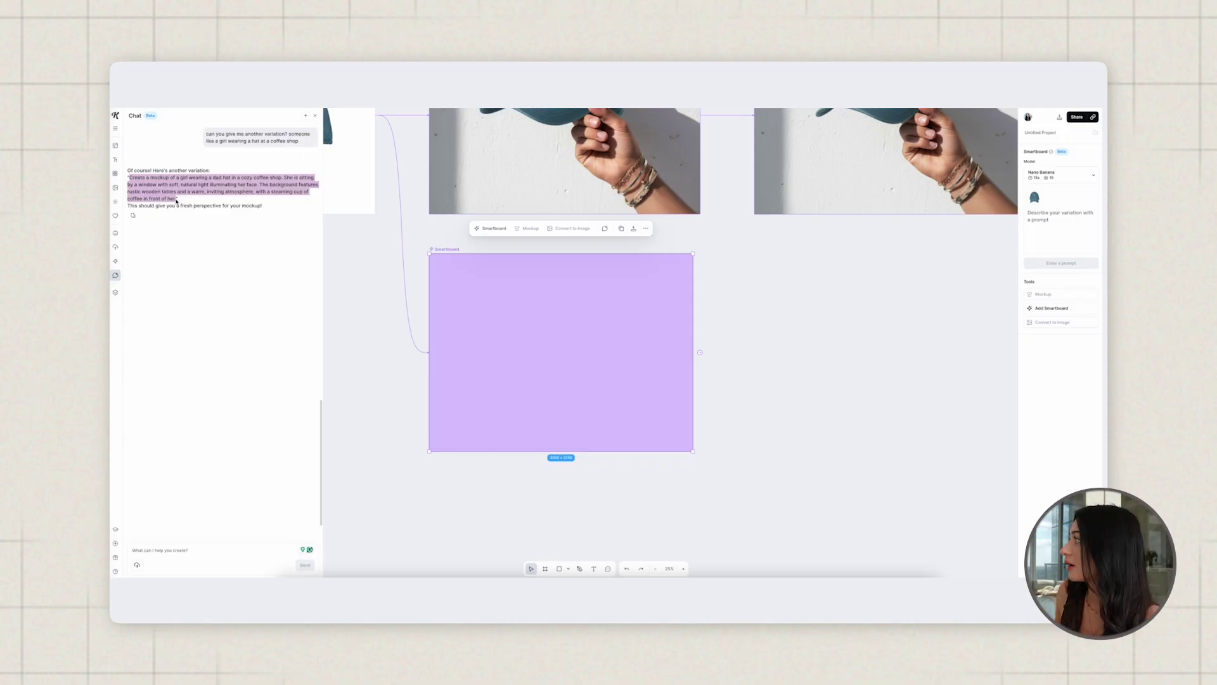
Step: Generate the new Smartboard from the copied coffee shop prompt, rewording "a dad hat" to "this hat"
click(1048, 224)
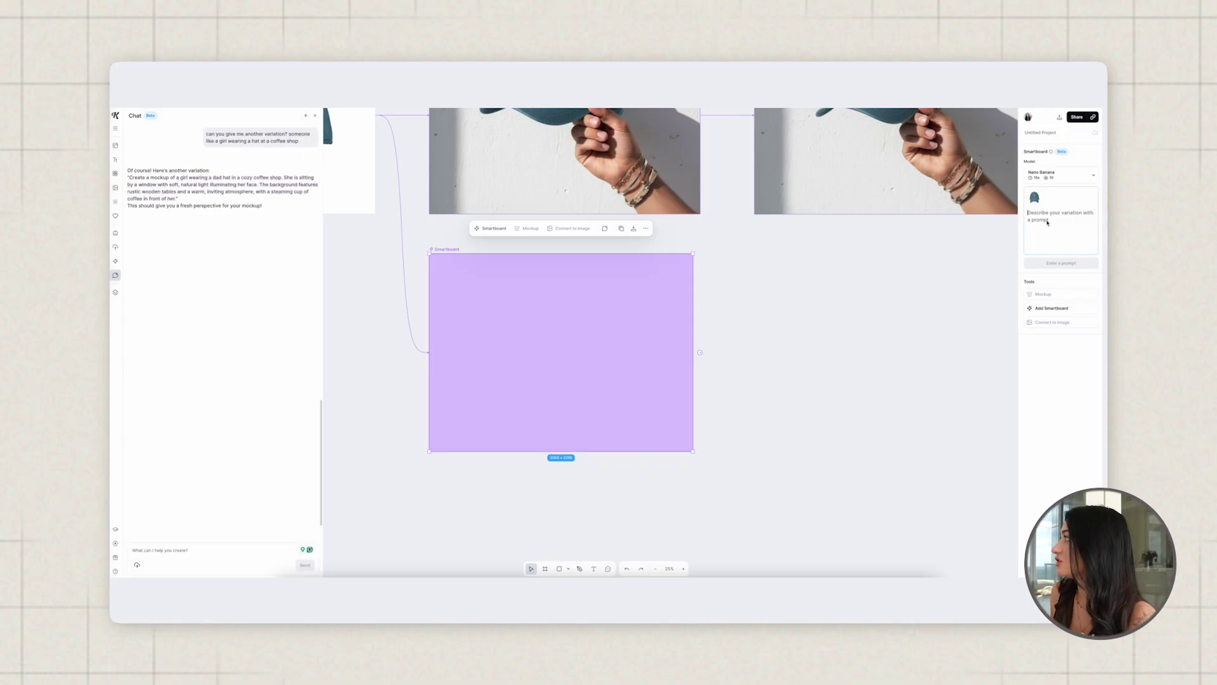
text(Create a mockup of a girl wearing a dad hat in a cozy coffee shop. She is sitting by a window with soft, natural light illuminating her face. The background features rustic wooden tables and a warm, inviting atmosphere, with a steaming cup of coffee in front of her.)
scroll(1048, 224, up, 2)
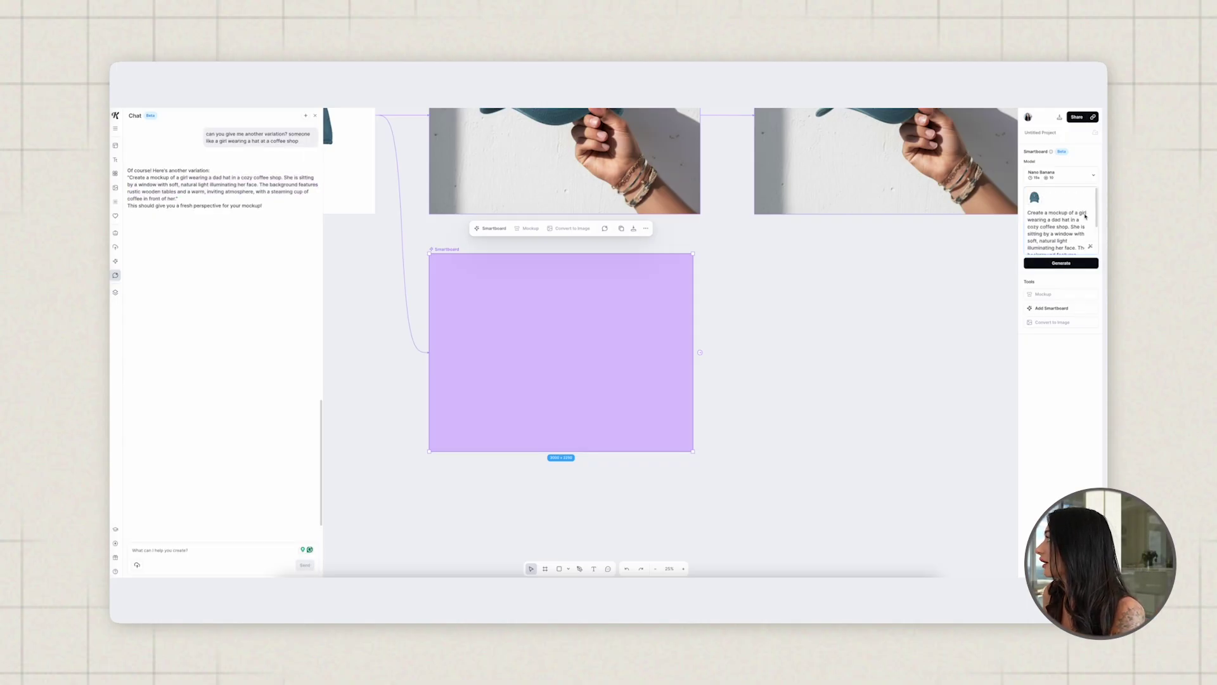
double_click(1057, 219)
text(this)
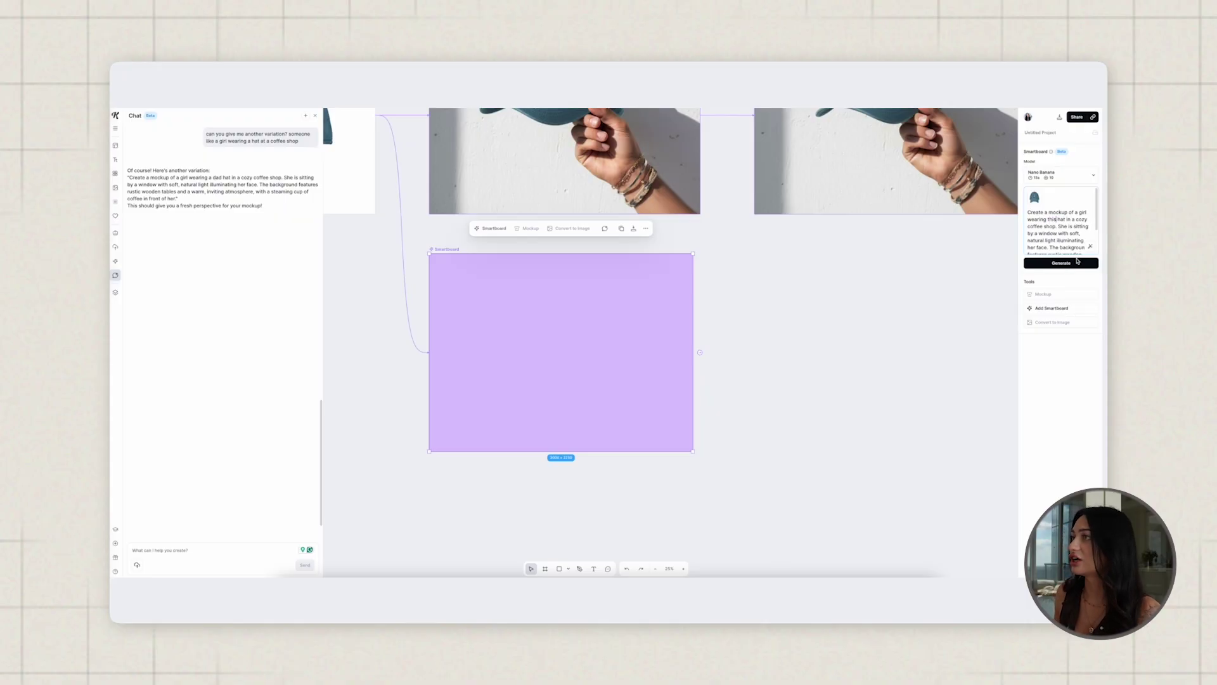
click(1077, 260)
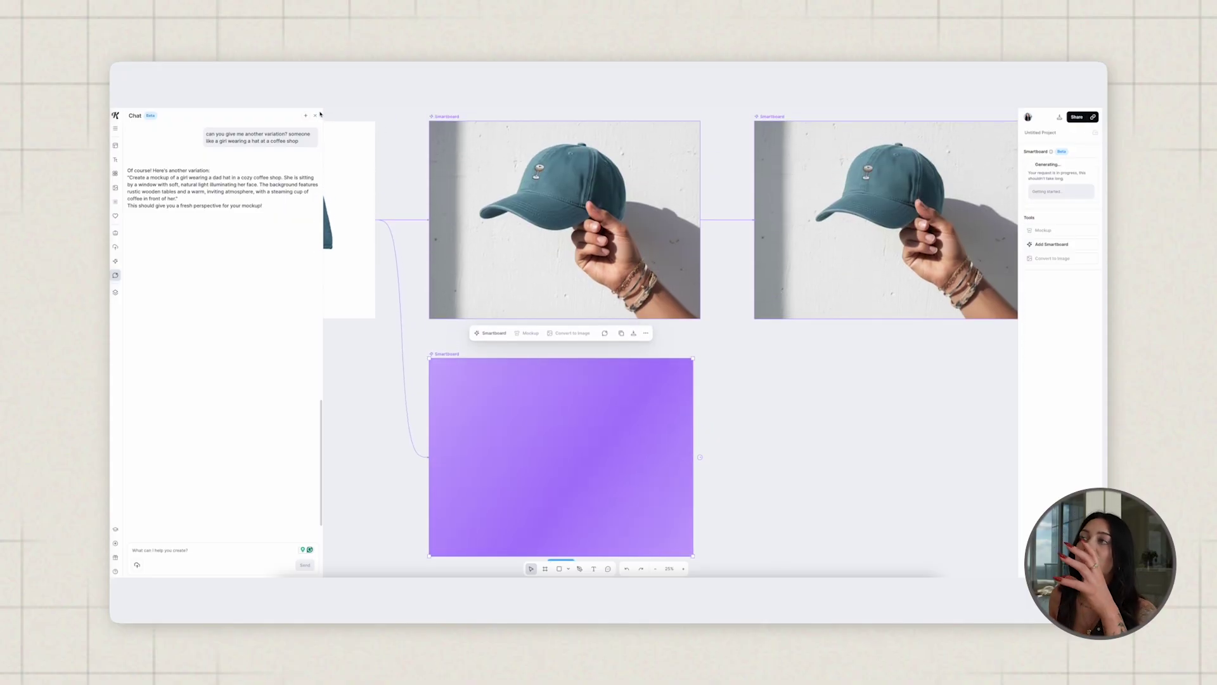
Step: Close the chat and regenerate the coffee shop mockup, asking to make her happy and sitting in a comfy chair
click(315, 115)
scroll(429, 189, up, 1)
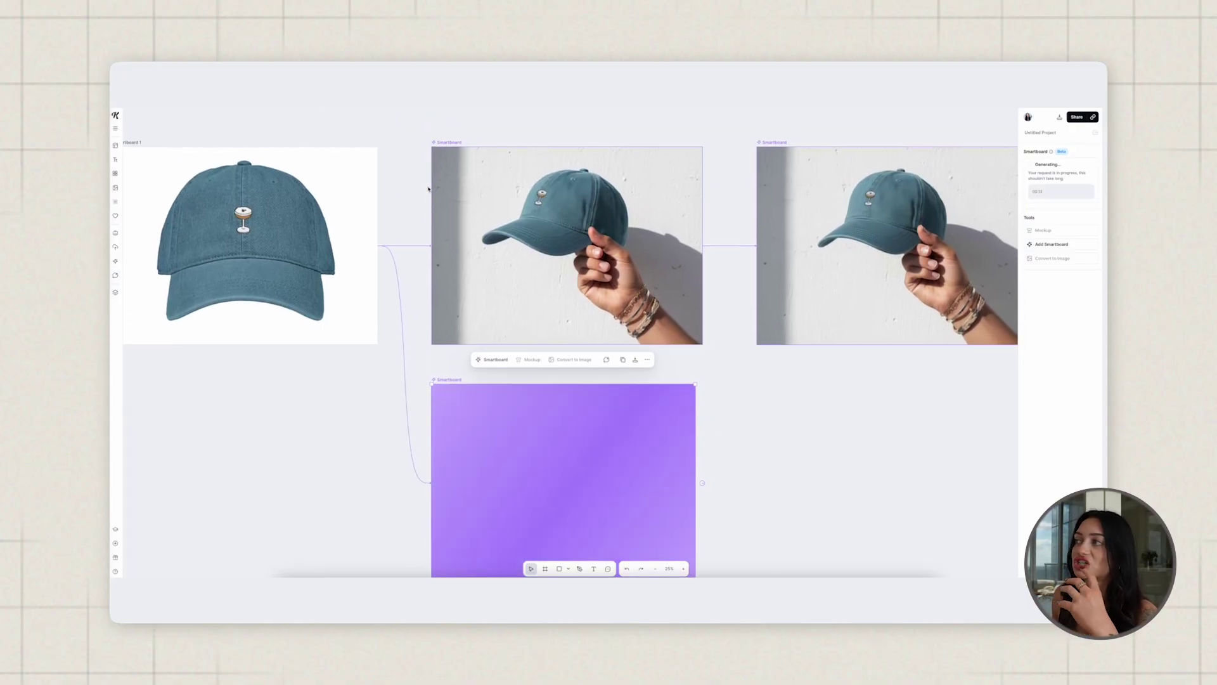
scroll(429, 189, down, 1)
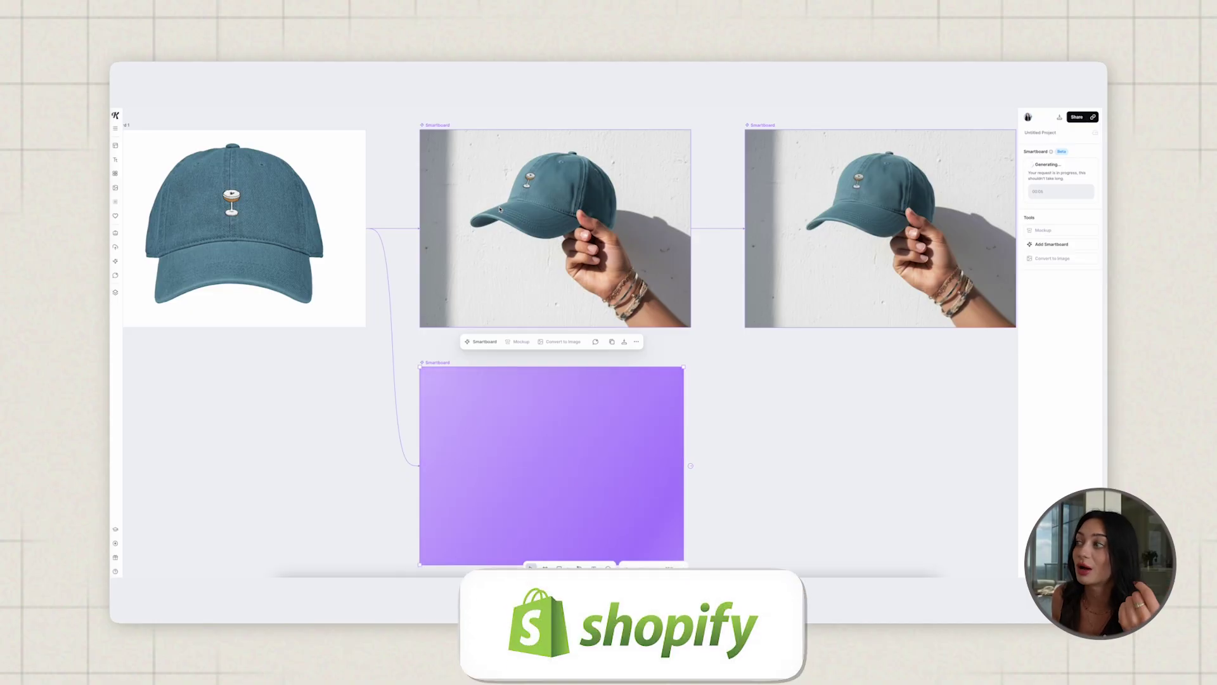
click(1062, 262)
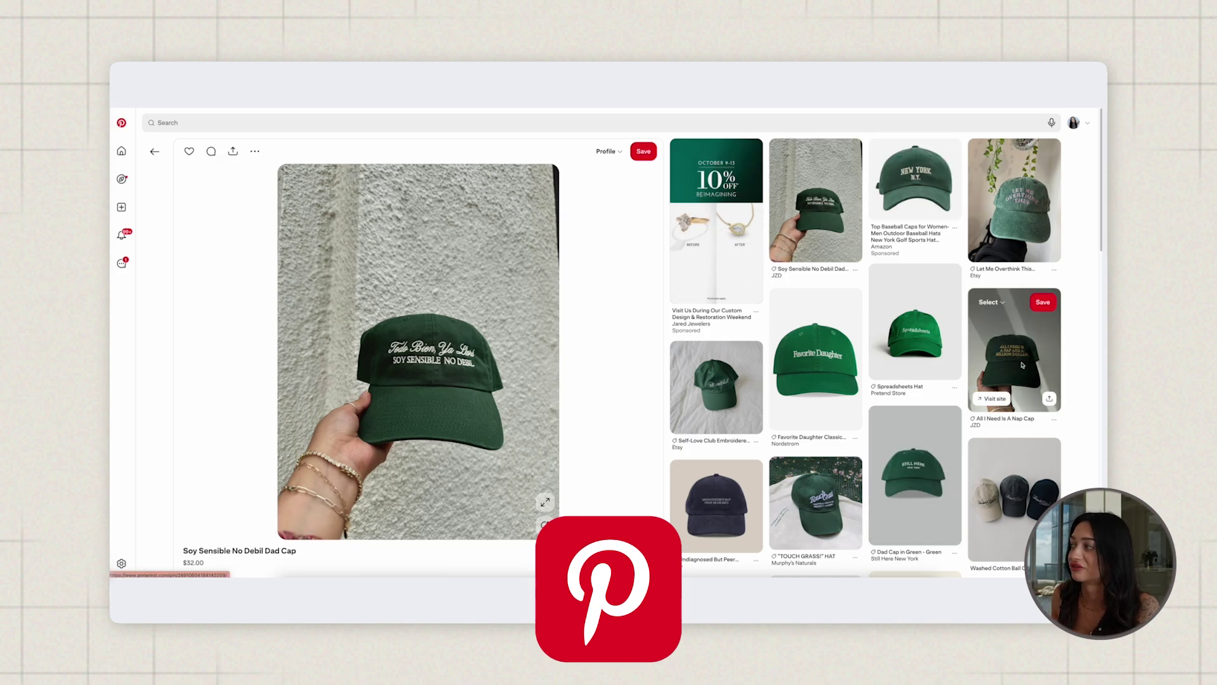
Step: Switch to Pinterest and download the photo of the green Self-Love Club hat lying on white bedding
scroll(781, 414, down, 2)
scroll(781, 414, down, 1)
click(714, 314)
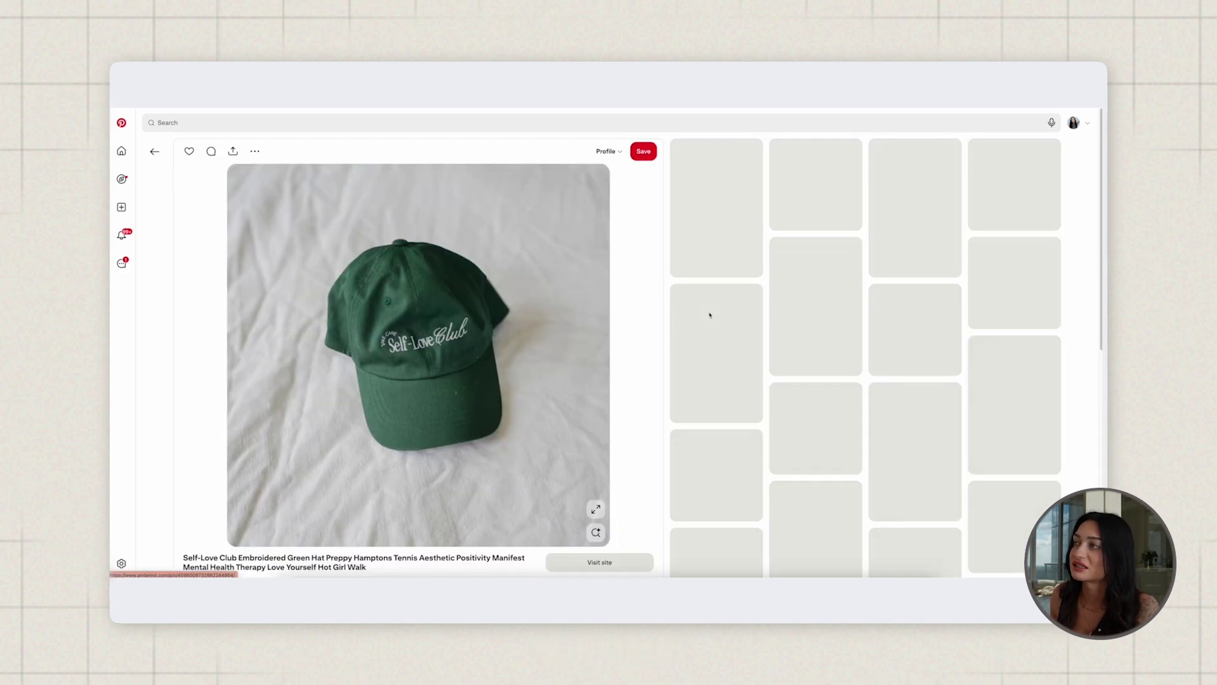
click(255, 151)
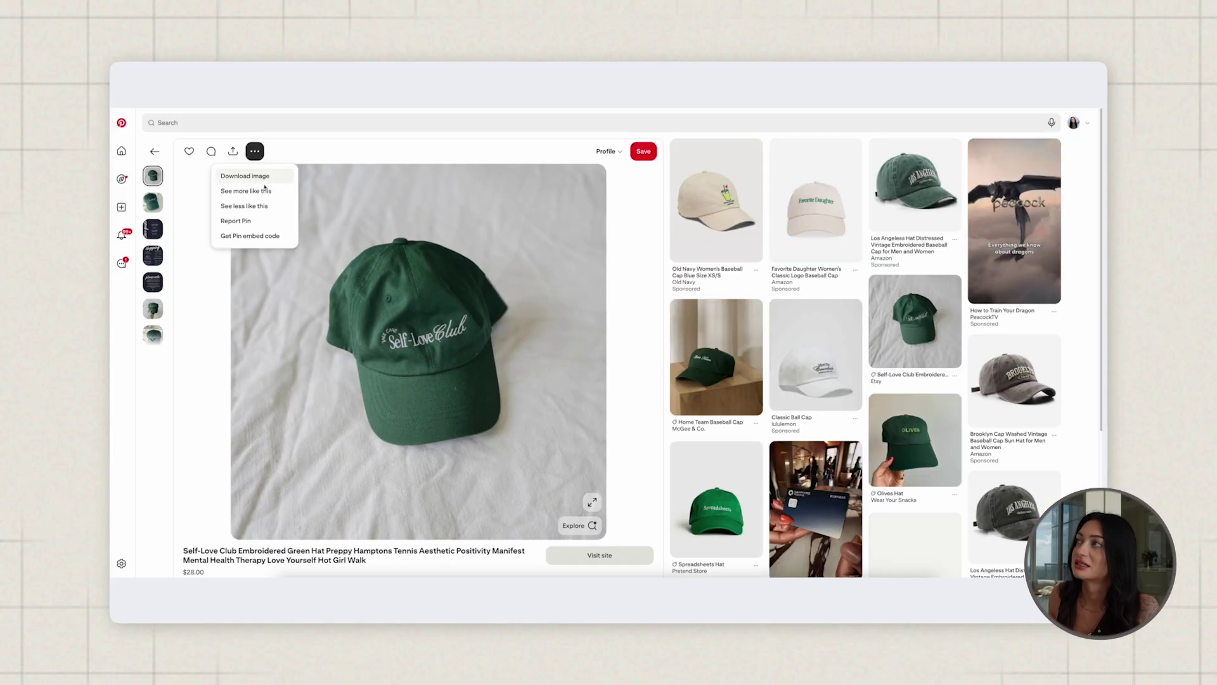
click(268, 175)
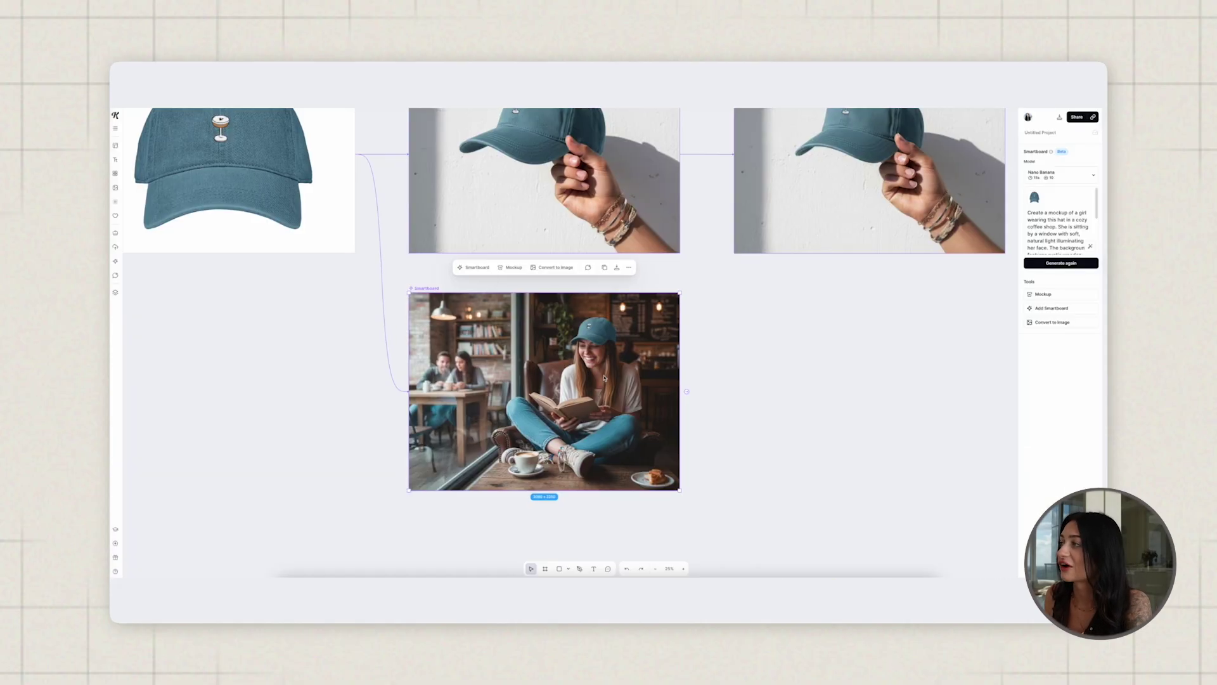
Step: Generate a variation in a Smartboard linked to the coffee shop mockup with "make her feet be on the ground and not smiling like more aesthetic"
scroll(641, 394, down, 1)
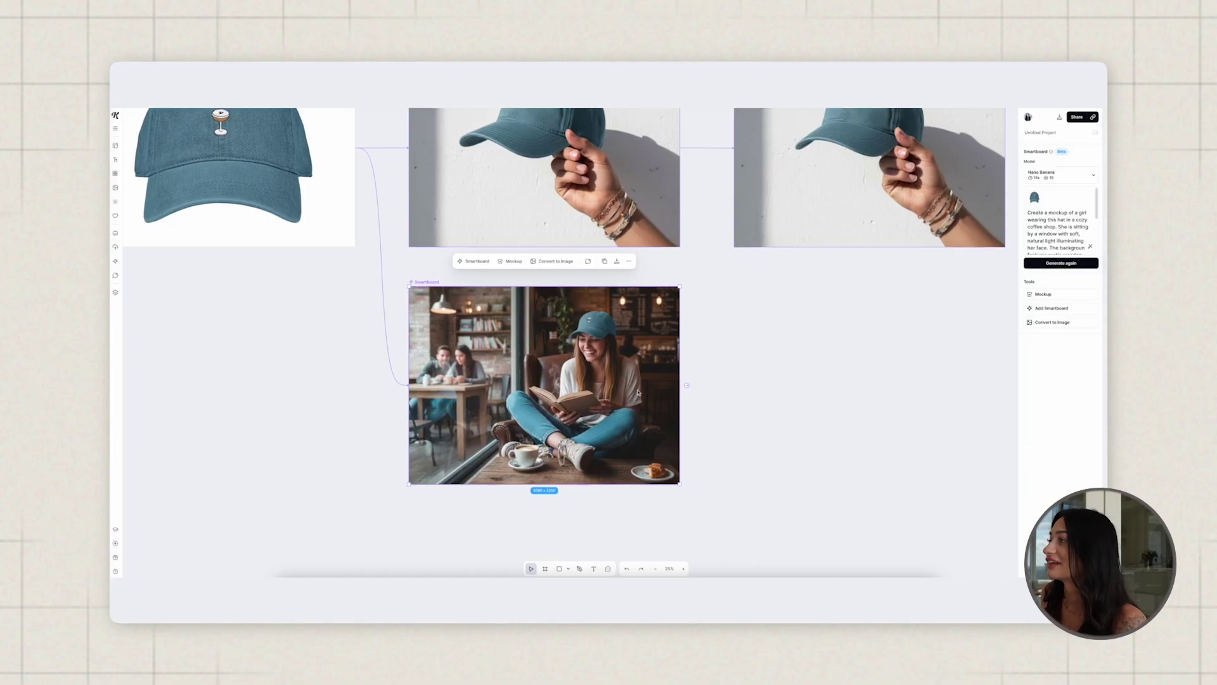
scroll(615, 384, up, 2)
scroll(1077, 228, down, 2)
scroll(1084, 239, down, 1)
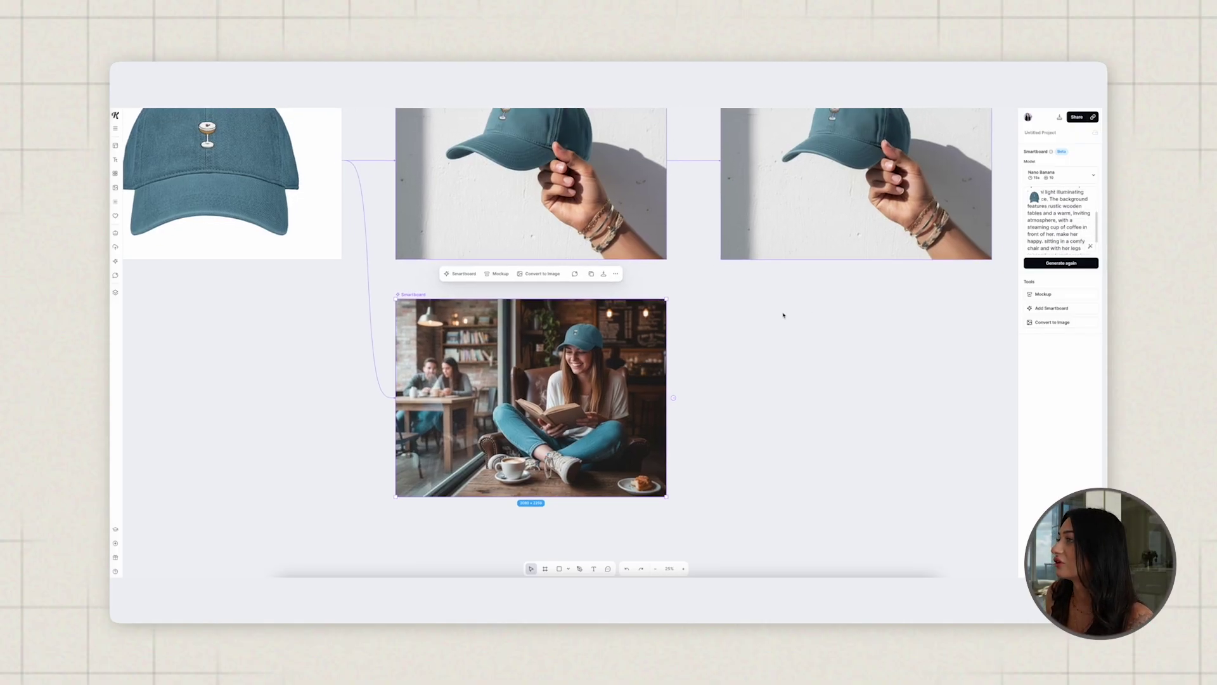
click(461, 274)
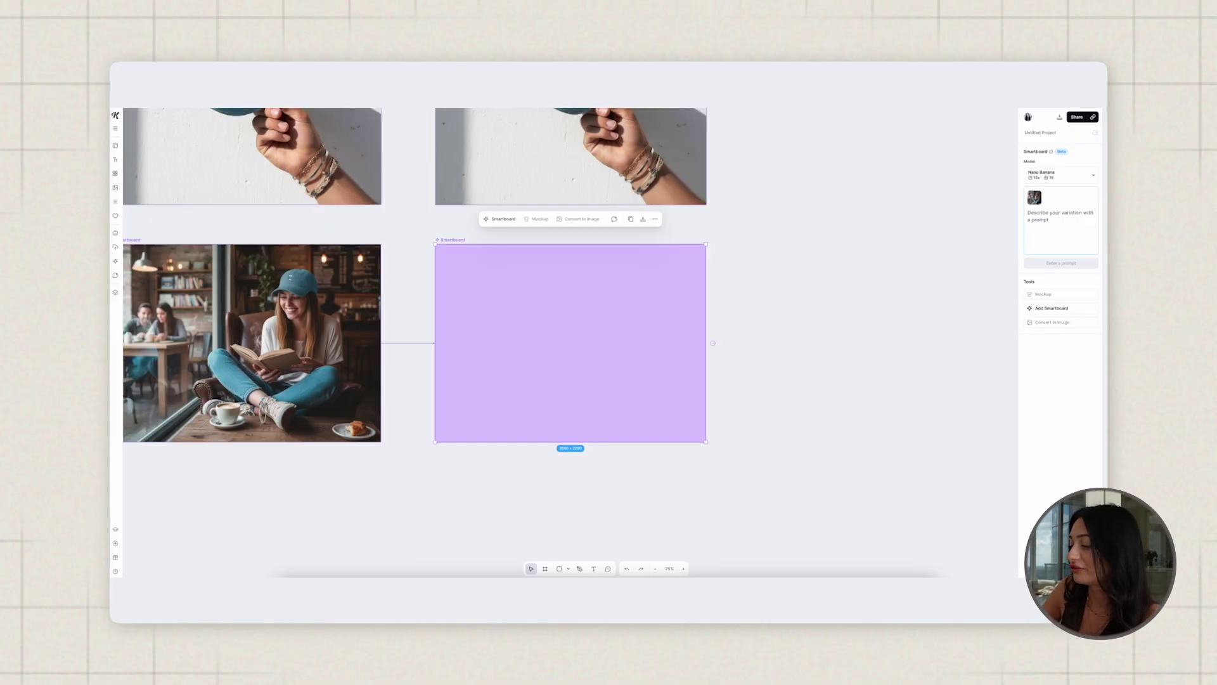
text(make her feet be on the ground and not smiling)
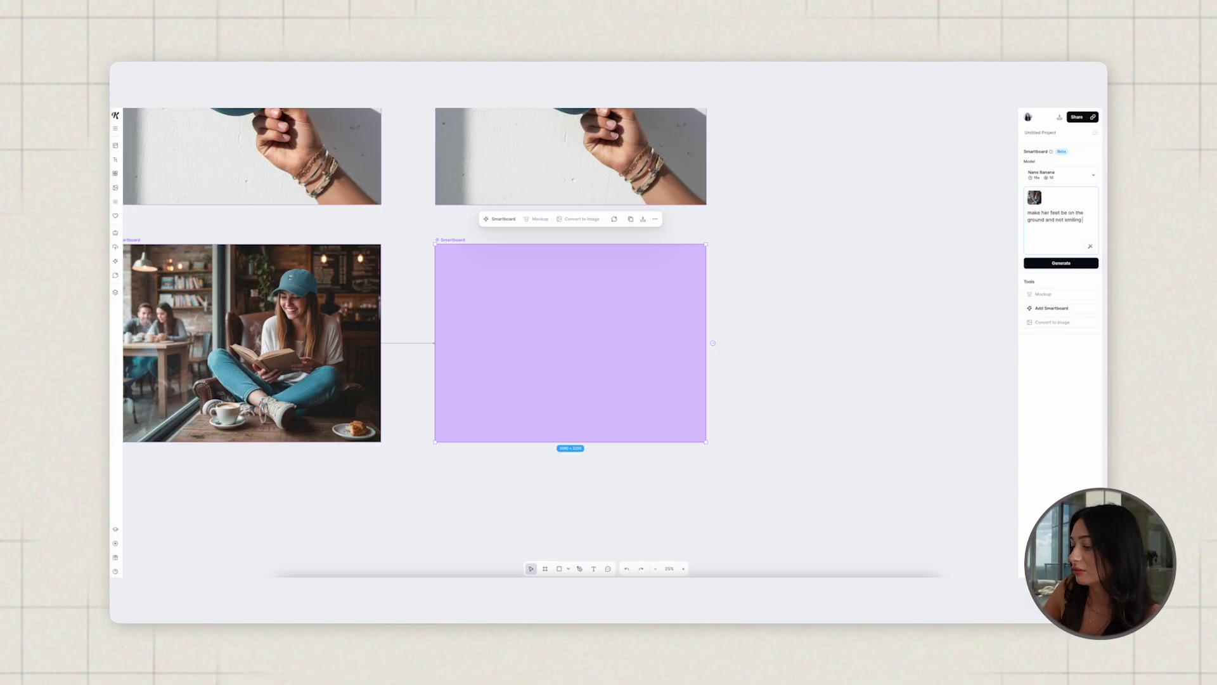
text( like more aesthetic. n)
key(Return)
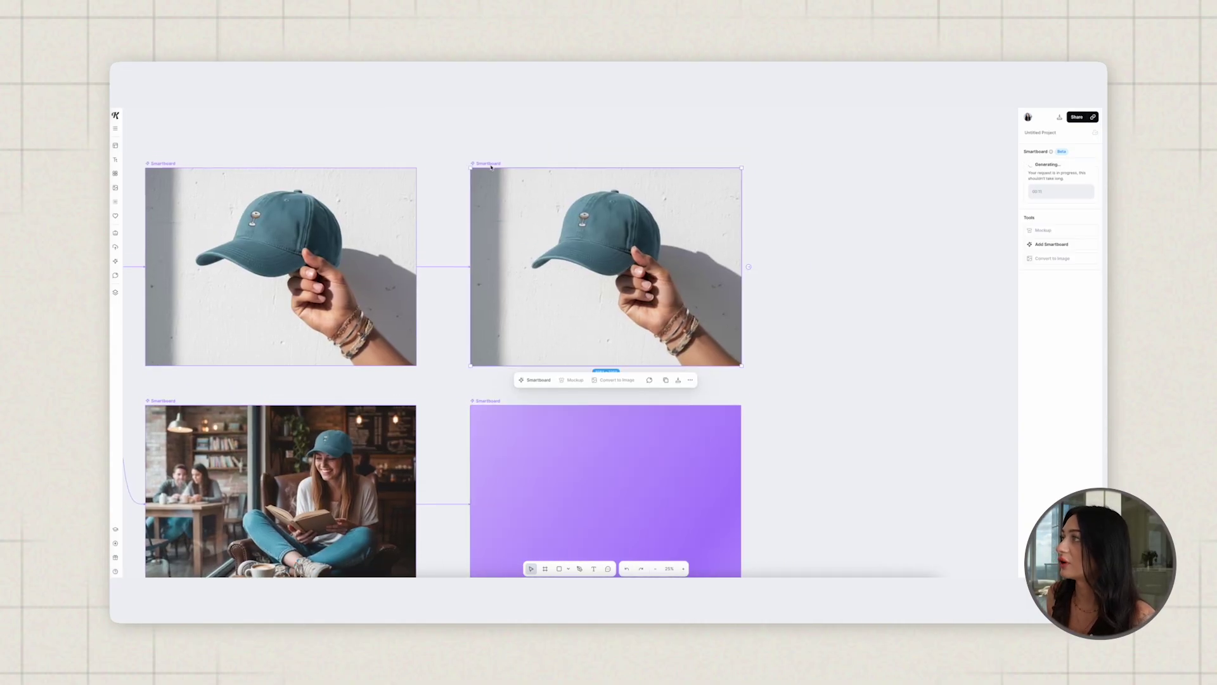
Step: Convert the second hand-held hat mockup to an image and open its quick export options
click(644, 180)
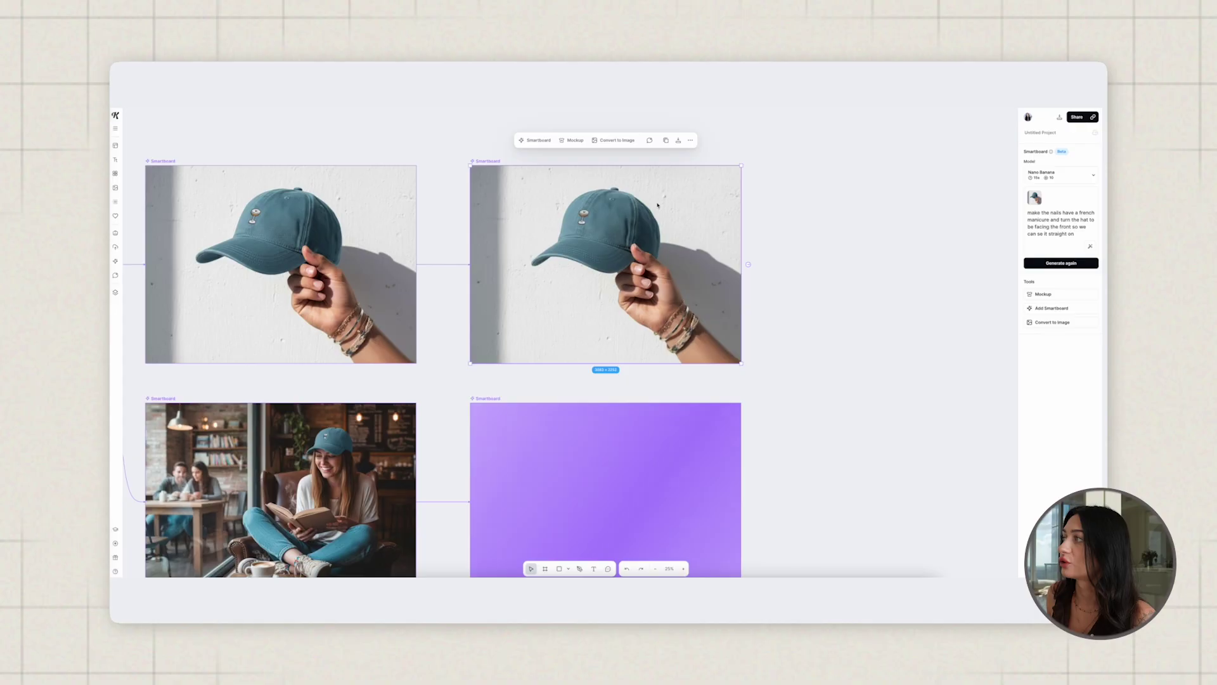
click(614, 141)
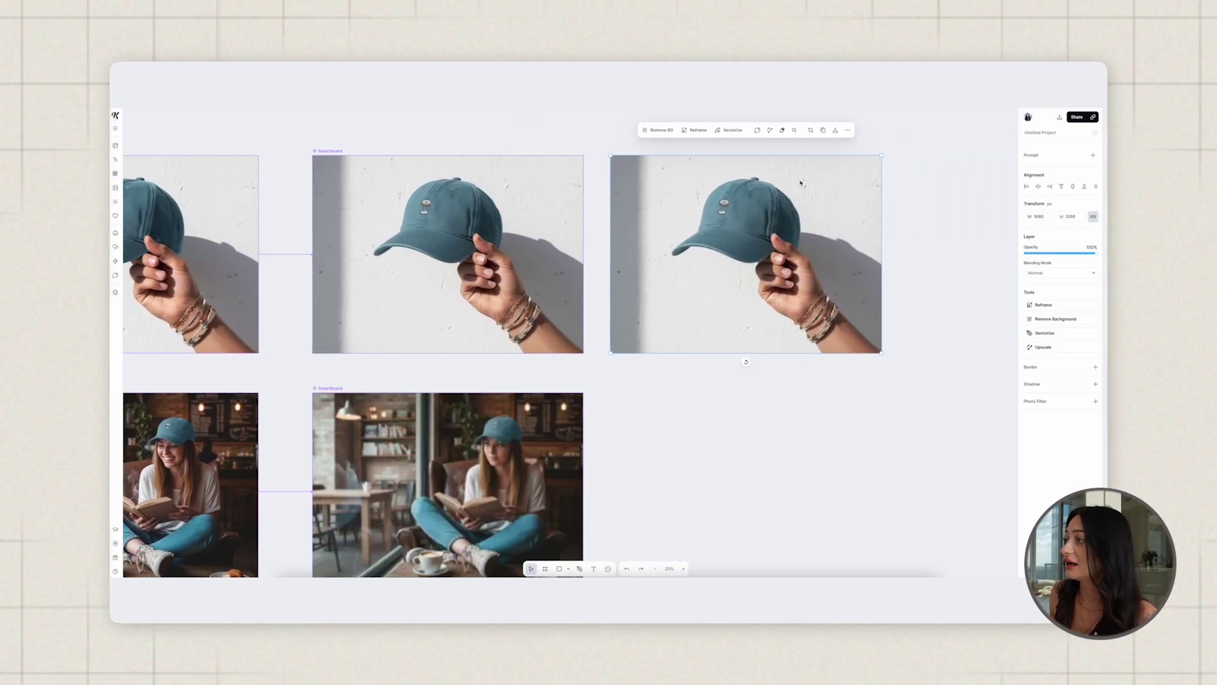
click(839, 131)
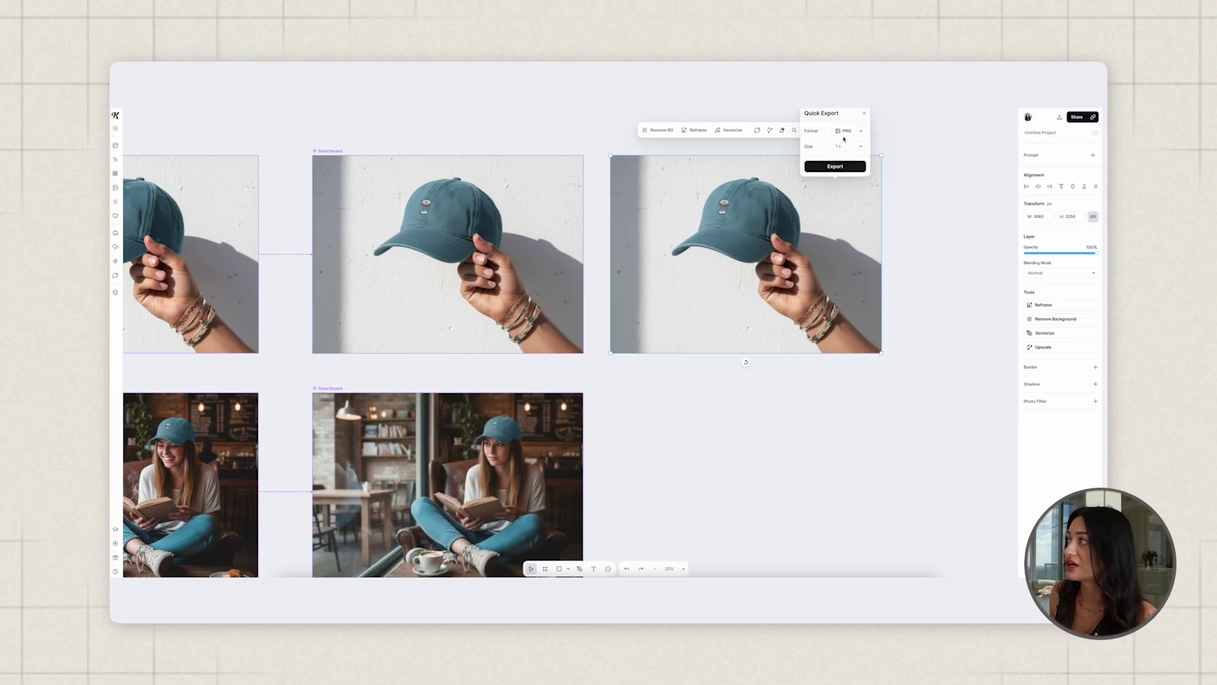
click(907, 150)
click(854, 188)
Step: Download the second hand-held hat Smartboard as a PNG and check the saved file in Downloads
click(1059, 118)
click(1020, 157)
click(1008, 211)
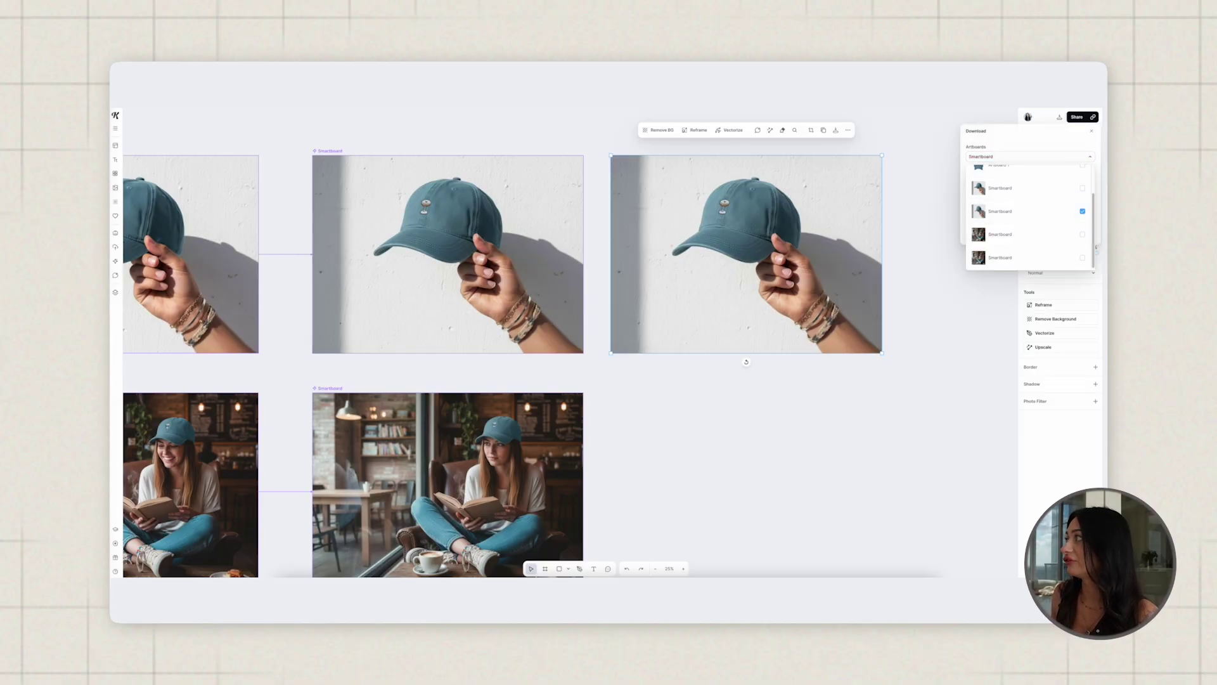
click(1027, 157)
click(1030, 232)
click(997, 123)
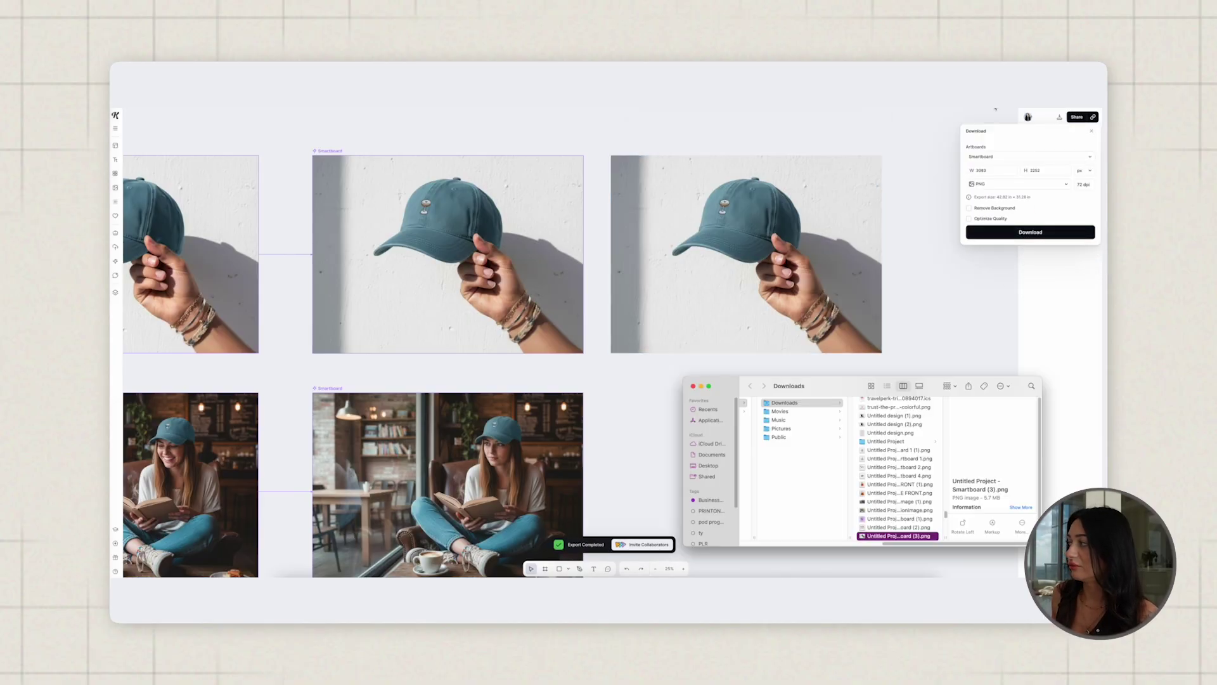
key(super+Tab)
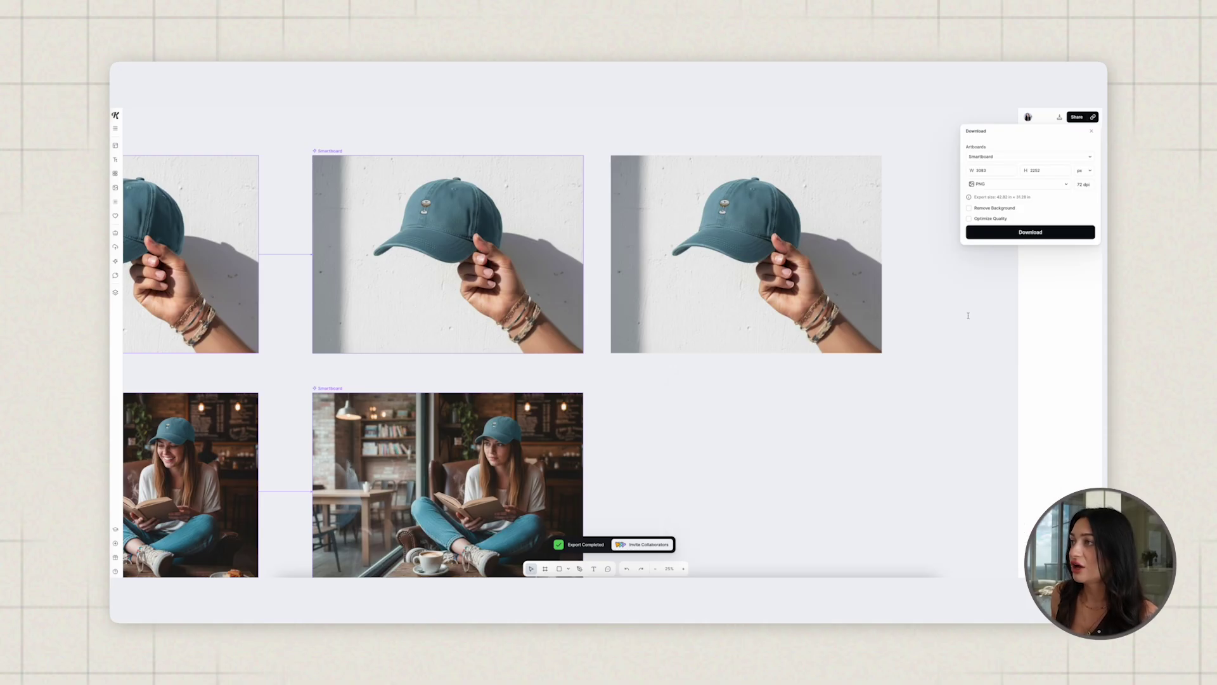
Step: Compare the hand-held and coffee shop mockups, then examine the two mockups of the hat on a white bedspread
scroll(870, 326, left, 5)
scroll(871, 327, down, 3)
scroll(871, 326, left, 1)
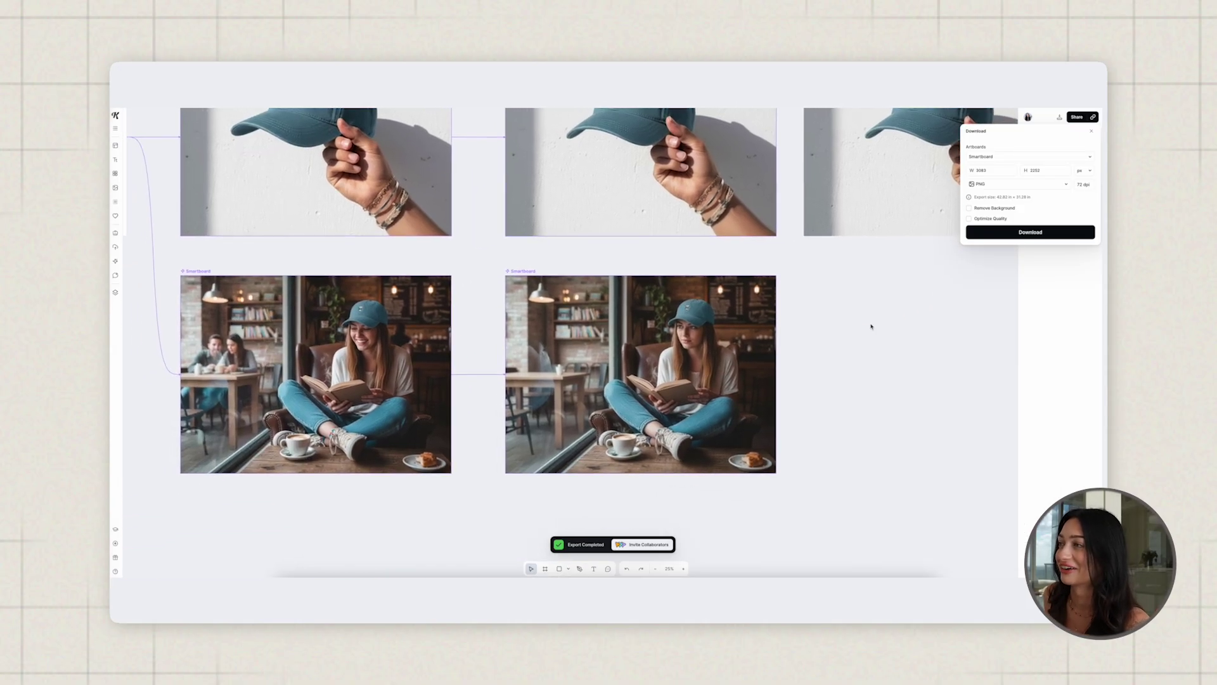
scroll(658, 375, left, 3)
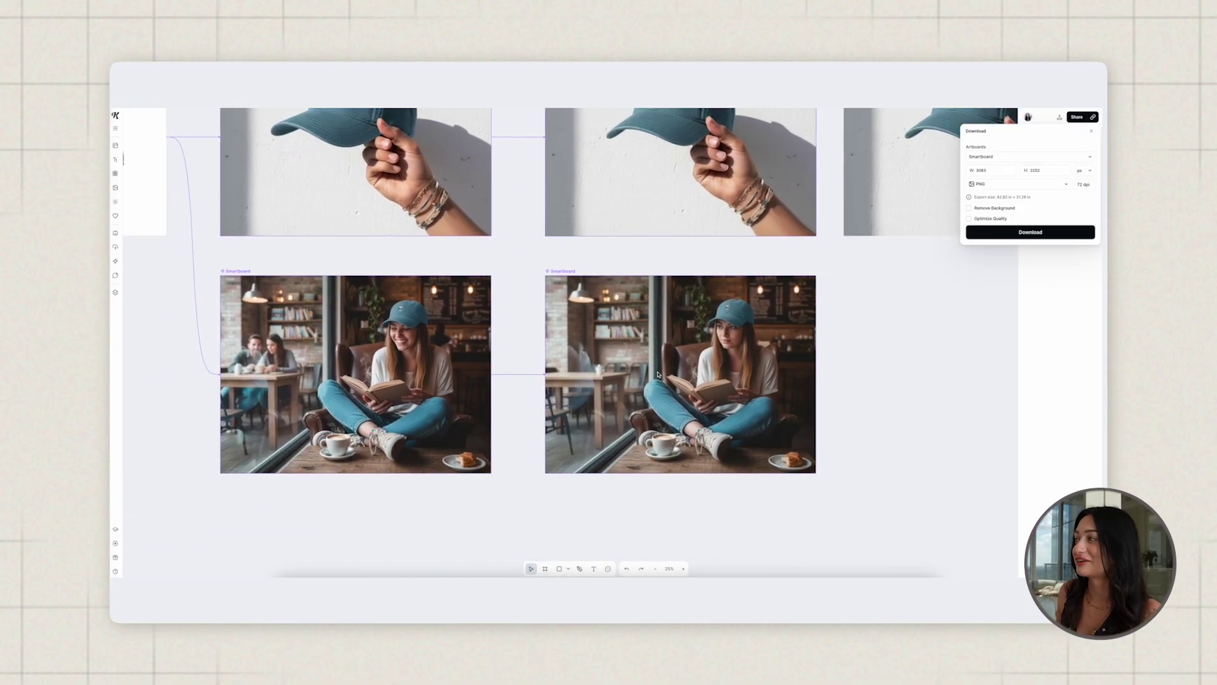
scroll(658, 375, left, 5)
scroll(658, 375, up, 2)
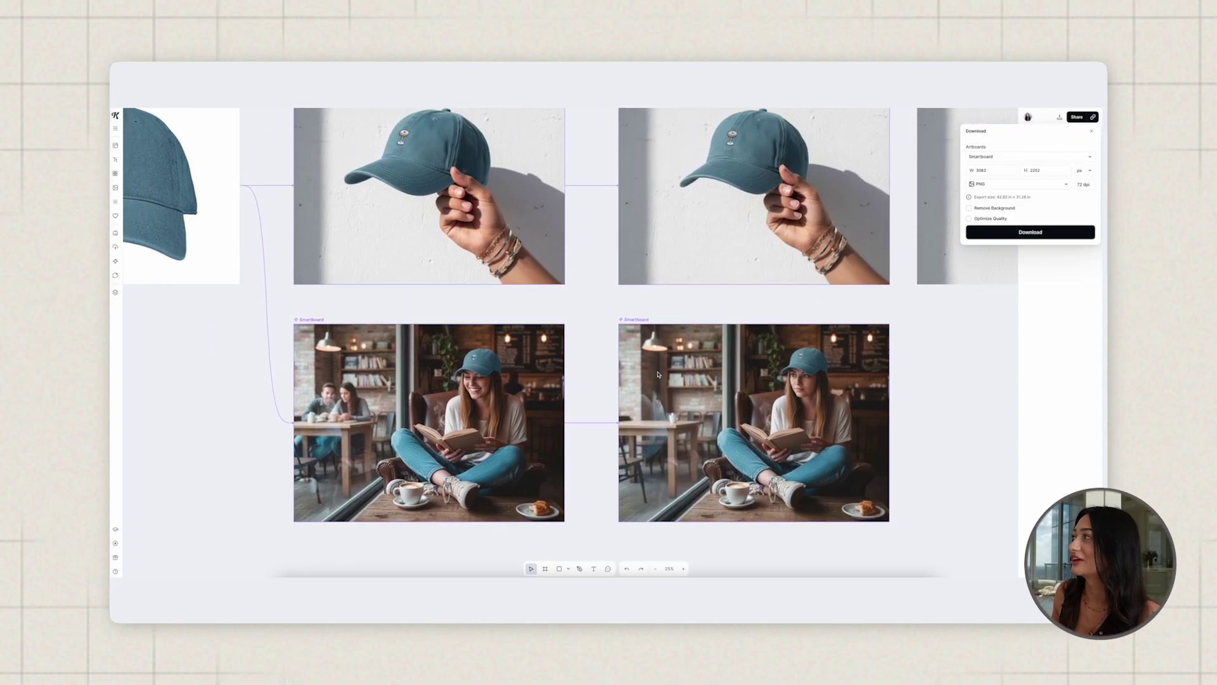
scroll(658, 374, right, 2)
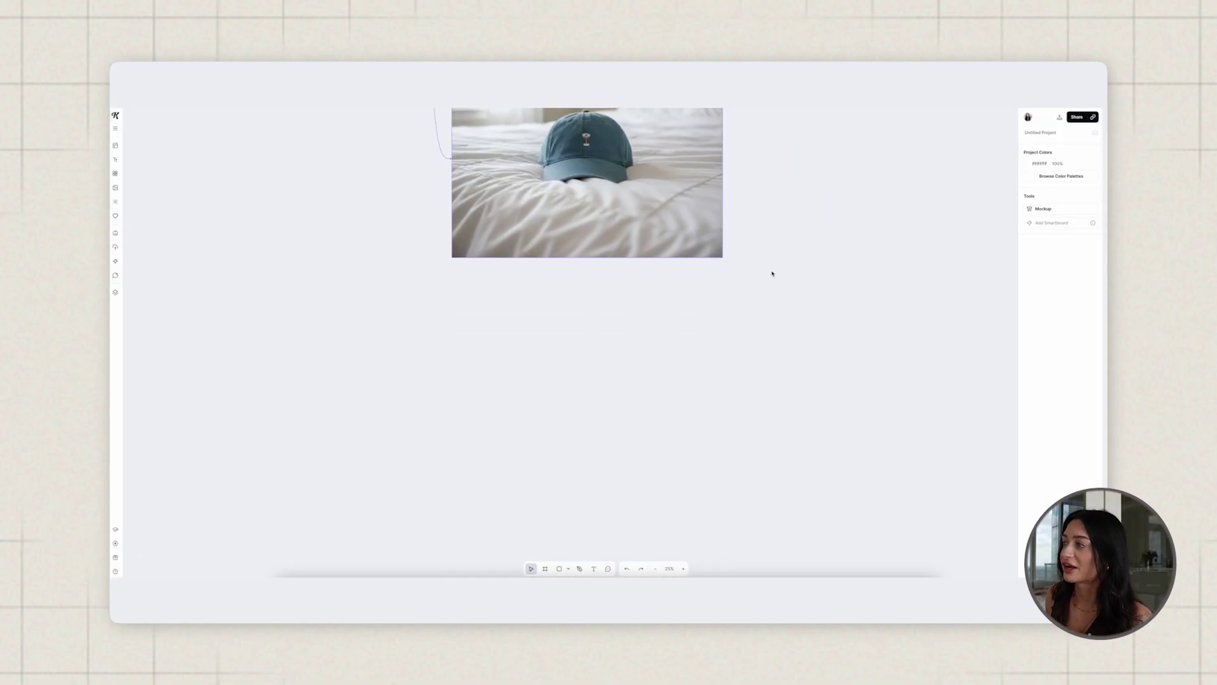
scroll(772, 274, up, 2)
scroll(658, 378, down, 2)
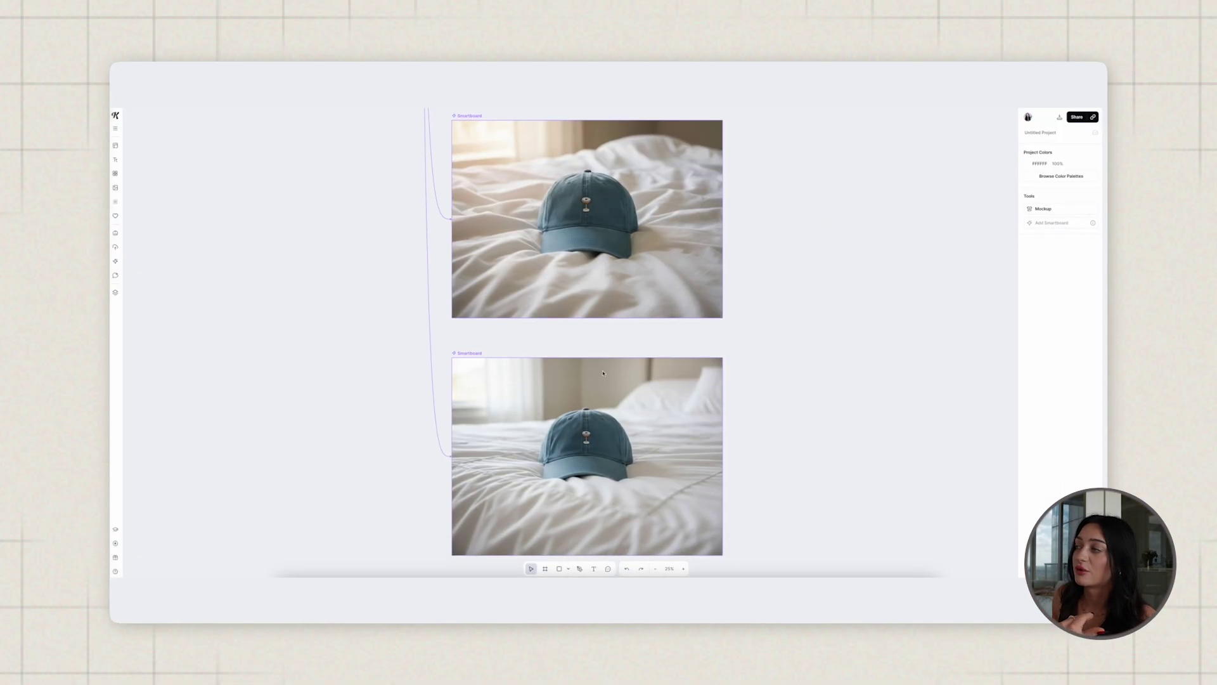
Step: Move the lower bedspread mockup up closer to the other one and convert it to an image
drag(626, 392, 626, 367)
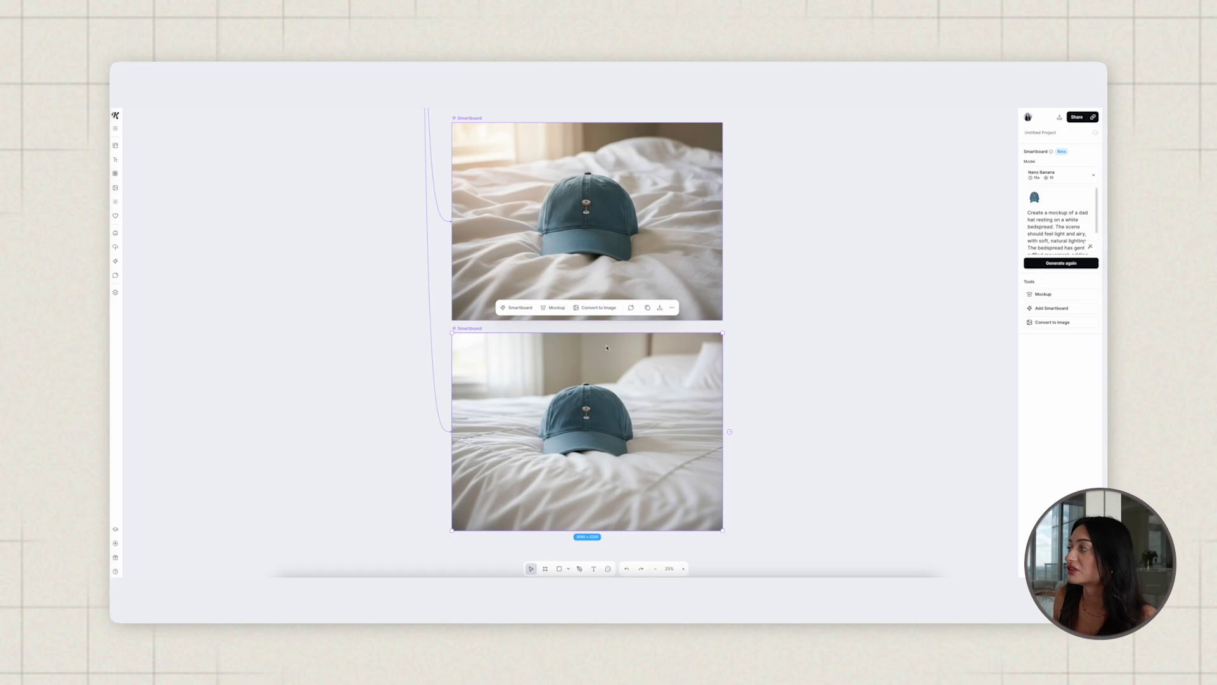
click(596, 307)
scroll(891, 366, right, 3)
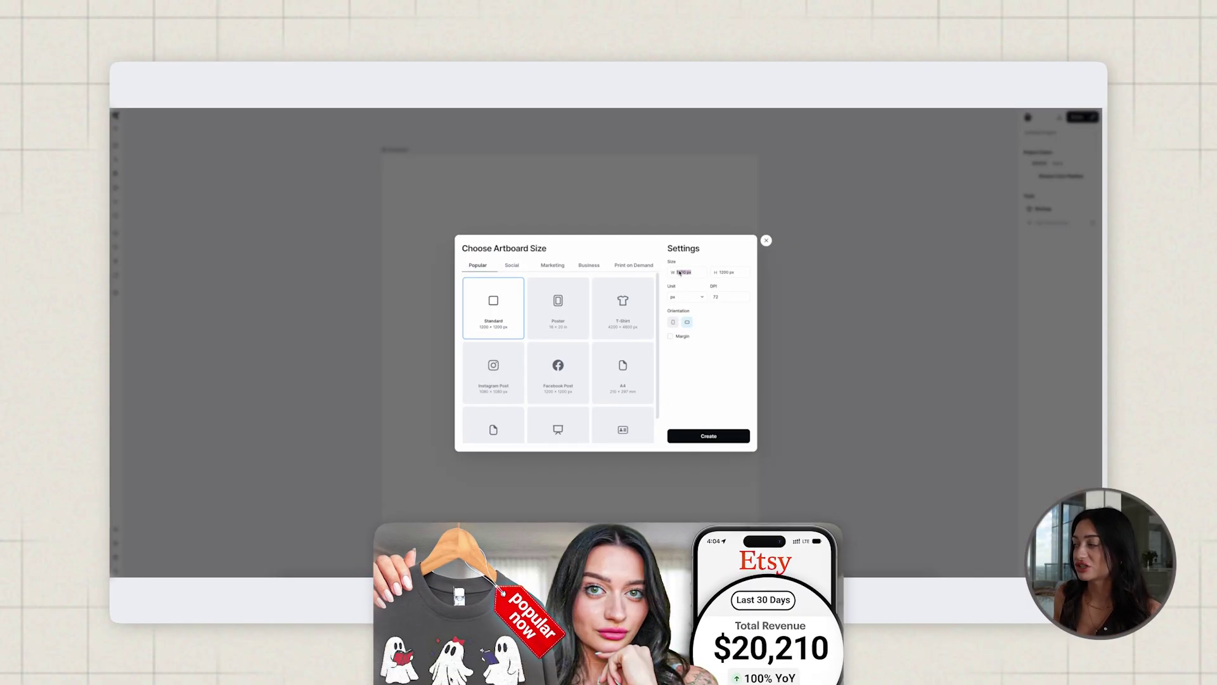
Step: Create a 3000 × 2547 px artboard and place the enlarged glass cup image on it with its background removed
double_click(680, 273)
key(BackSpace)
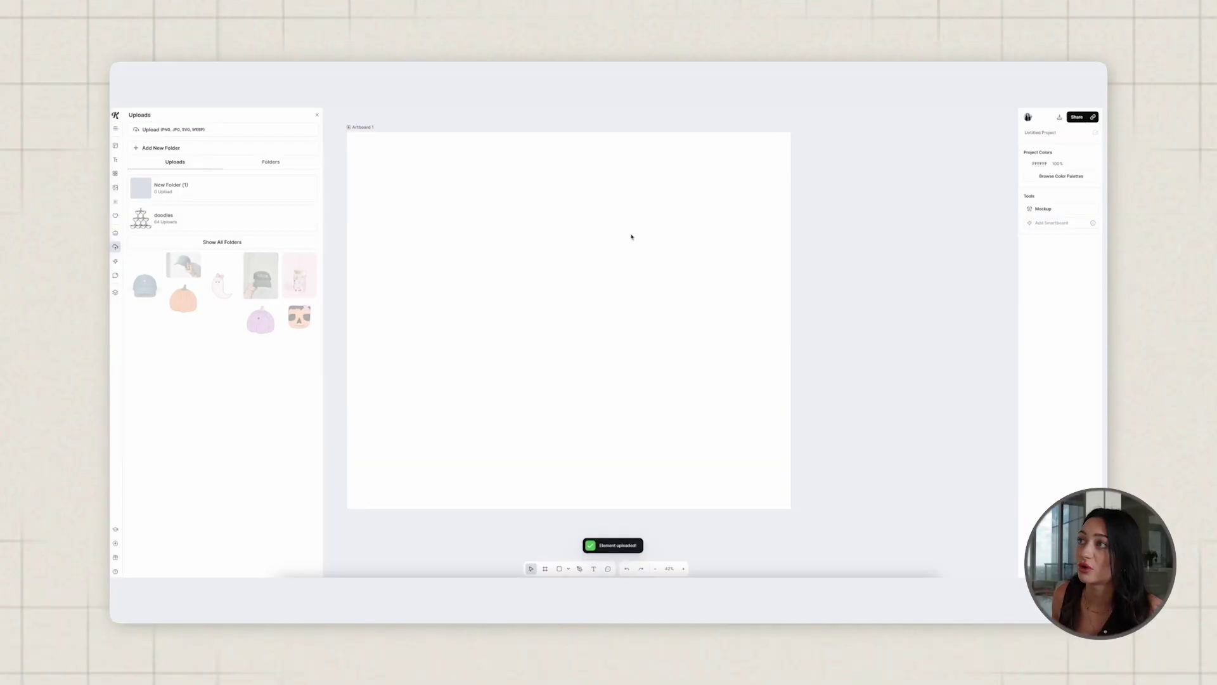
click(317, 115)
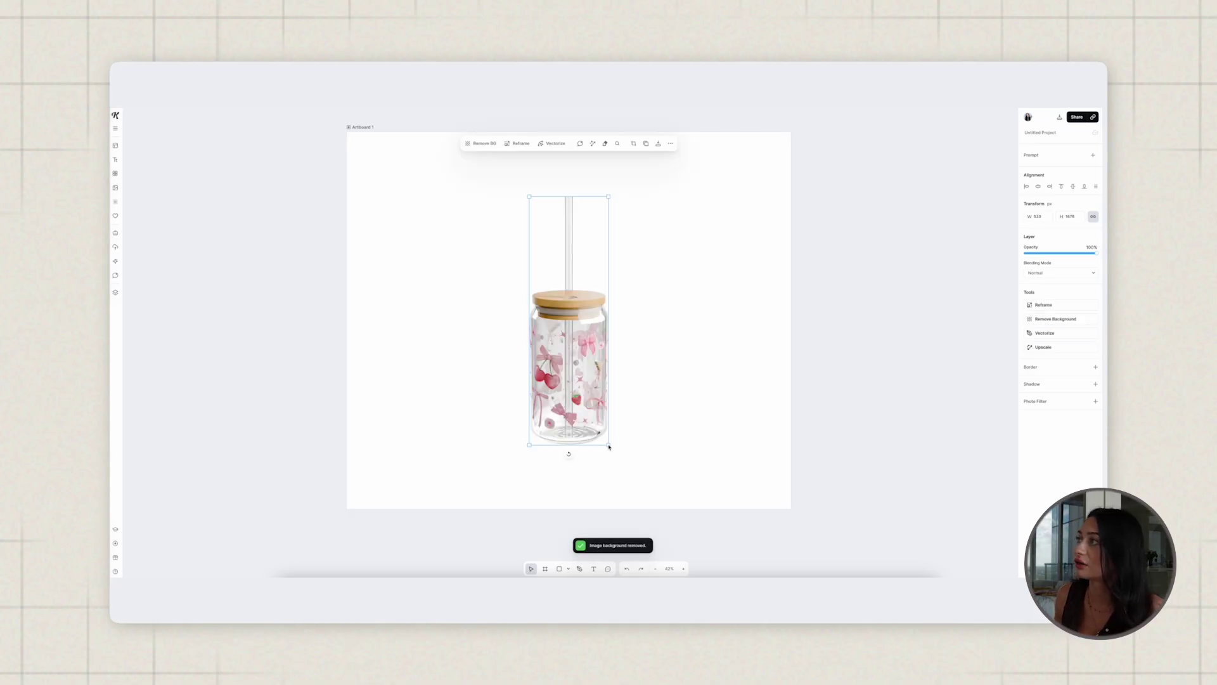
click(443, 152)
Step: Add a Smartboard linked to the cup artboard and ask the chat for a prompt of a French-manicured hand holding a cup in an all-white condo kitchen
click(358, 128)
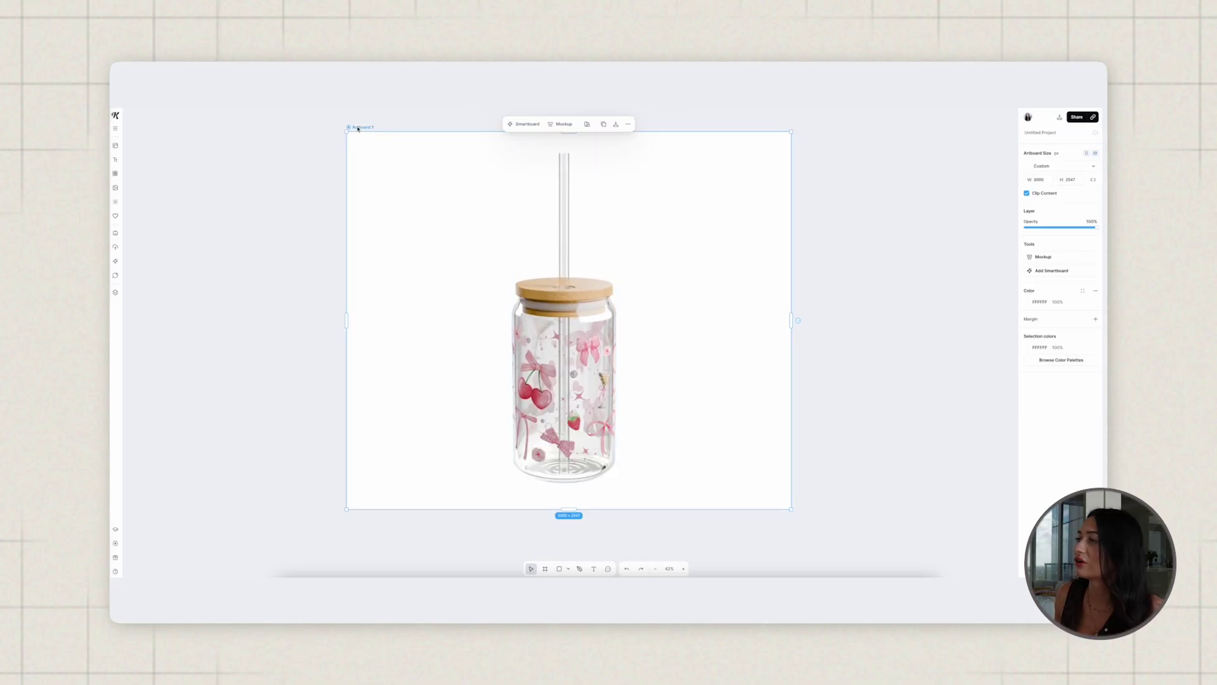
click(527, 124)
click(115, 275)
click(197, 549)
text(I need a prompt for a cup being hel)
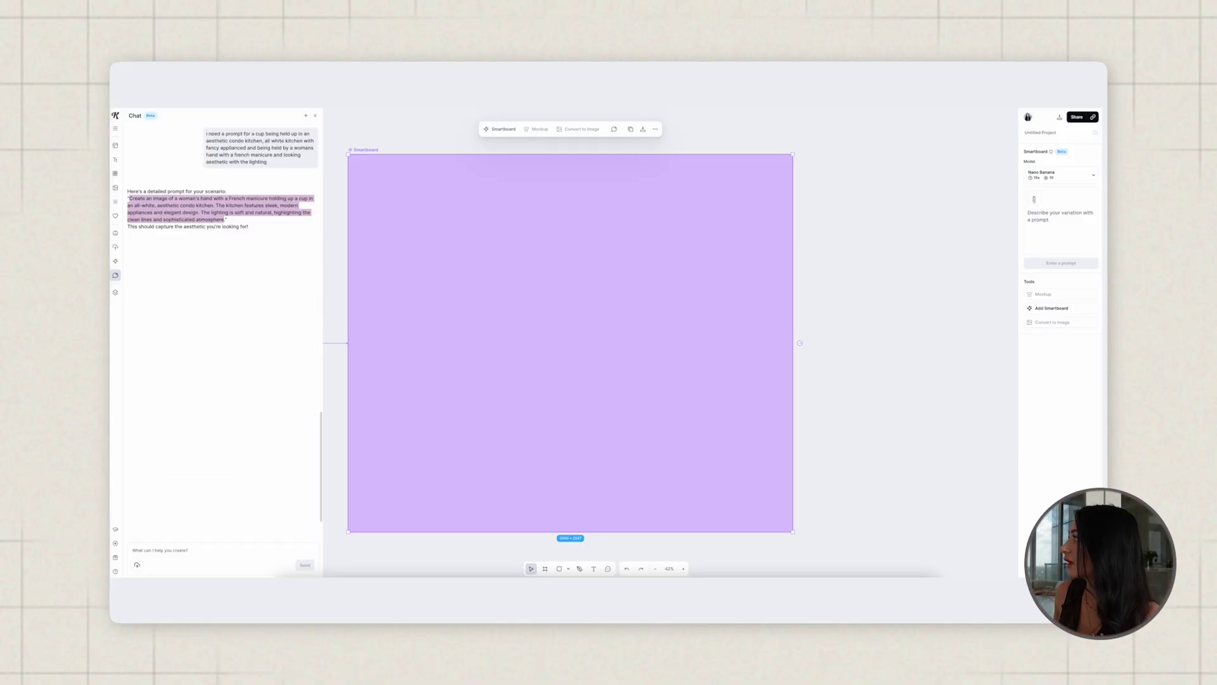
Step: Generate the cup's Smartboard mockup with the copied prompt of a French-manicured hand holding it in an all-white aesthetic condo kitchen
click(315, 116)
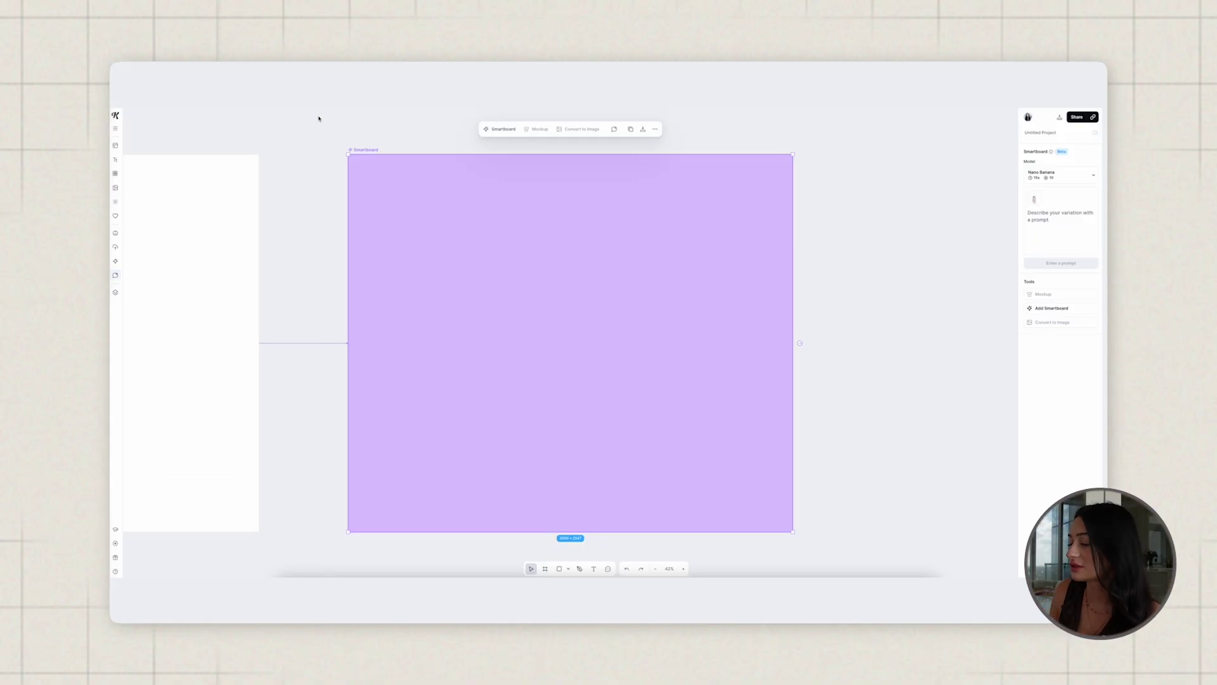
click(1042, 214)
key(ctrl+v)
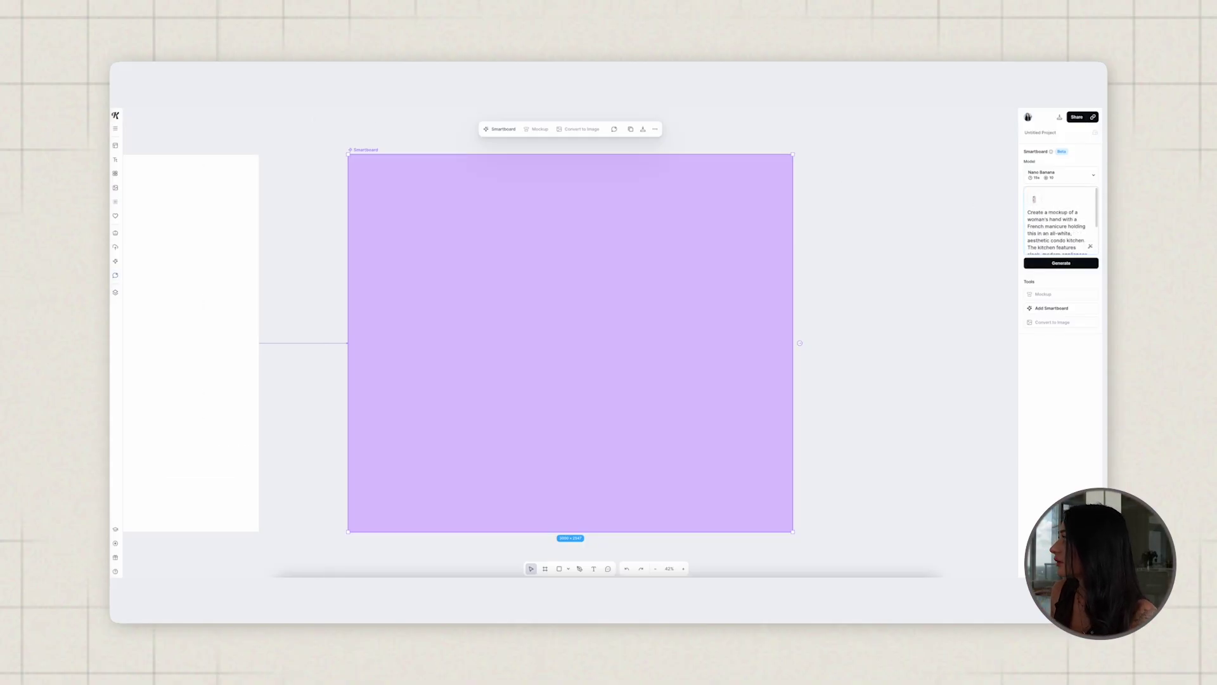
click(1061, 263)
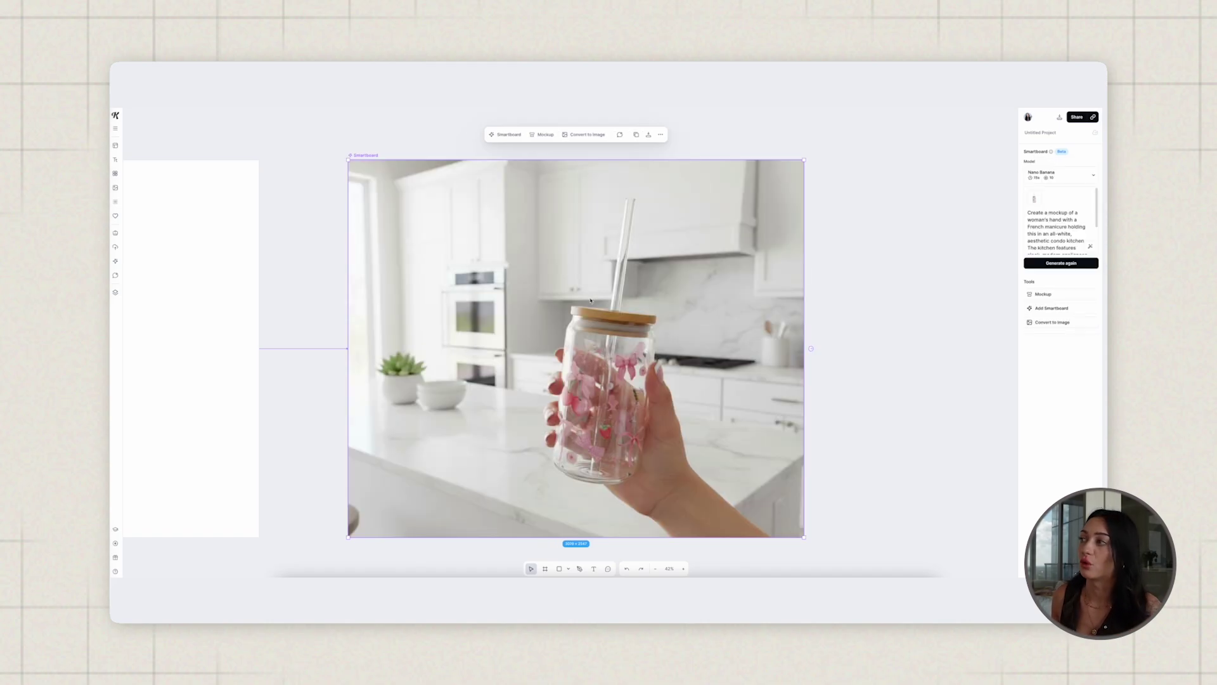
scroll(588, 302, down, 2)
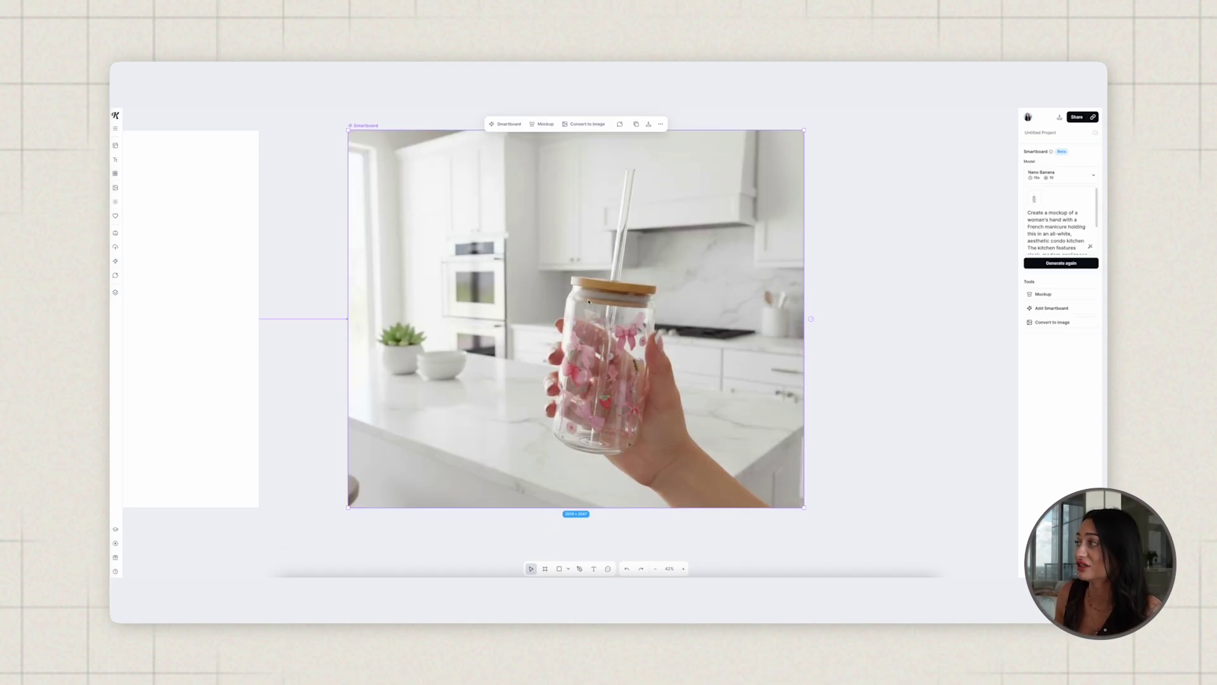
scroll(784, 322, up, 1)
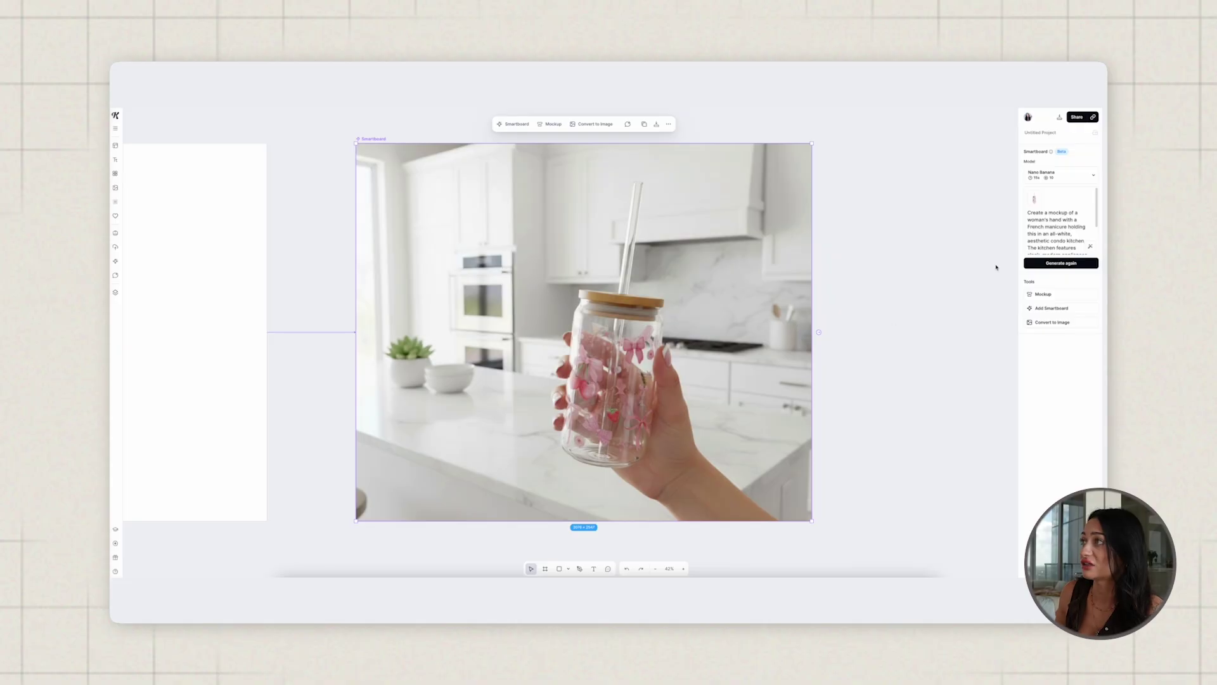
Step: Generate a variation of the kitchen mockup in a linked Smartboard and, from the cup artboard, a braceleted hand against a textured white wall
scroll(878, 315, left, 5)
scroll(878, 315, up, 3)
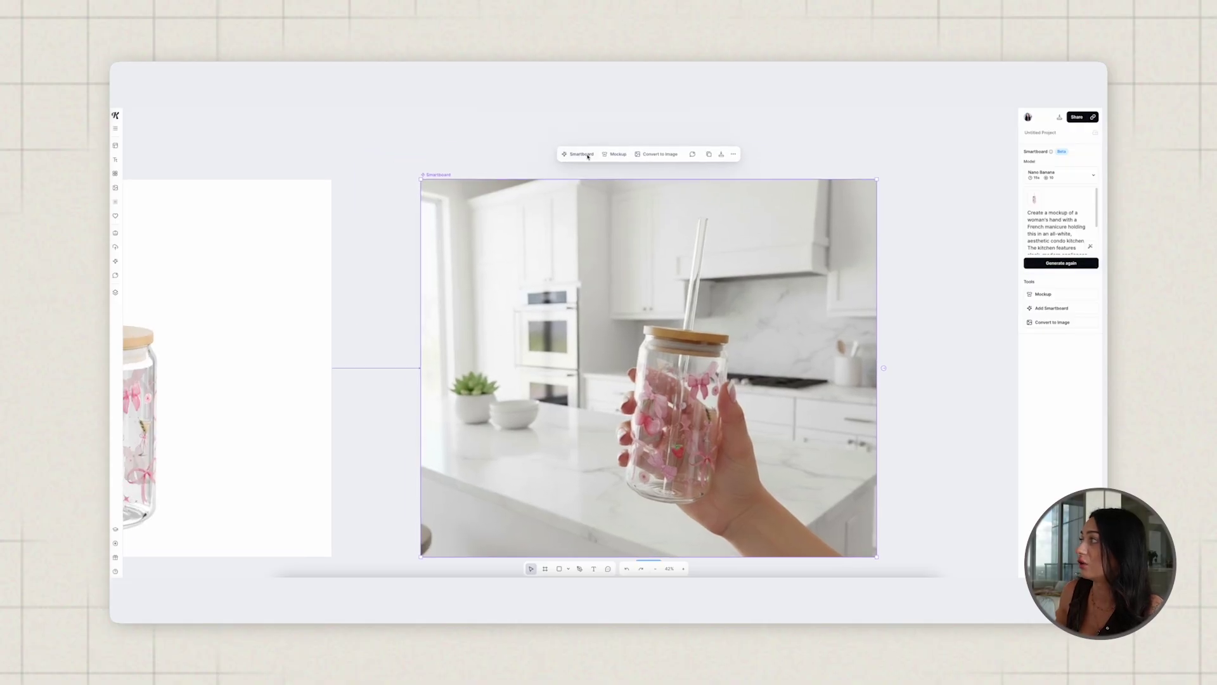
click(588, 155)
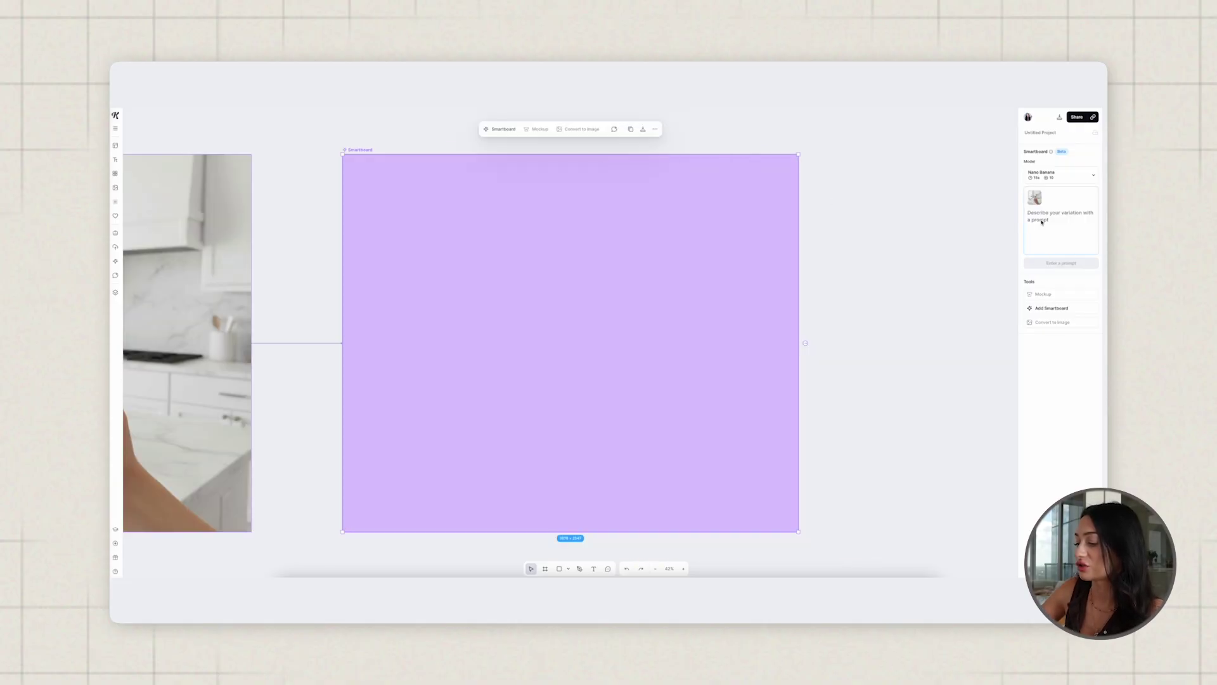
key(ctrl+v)
click(1061, 263)
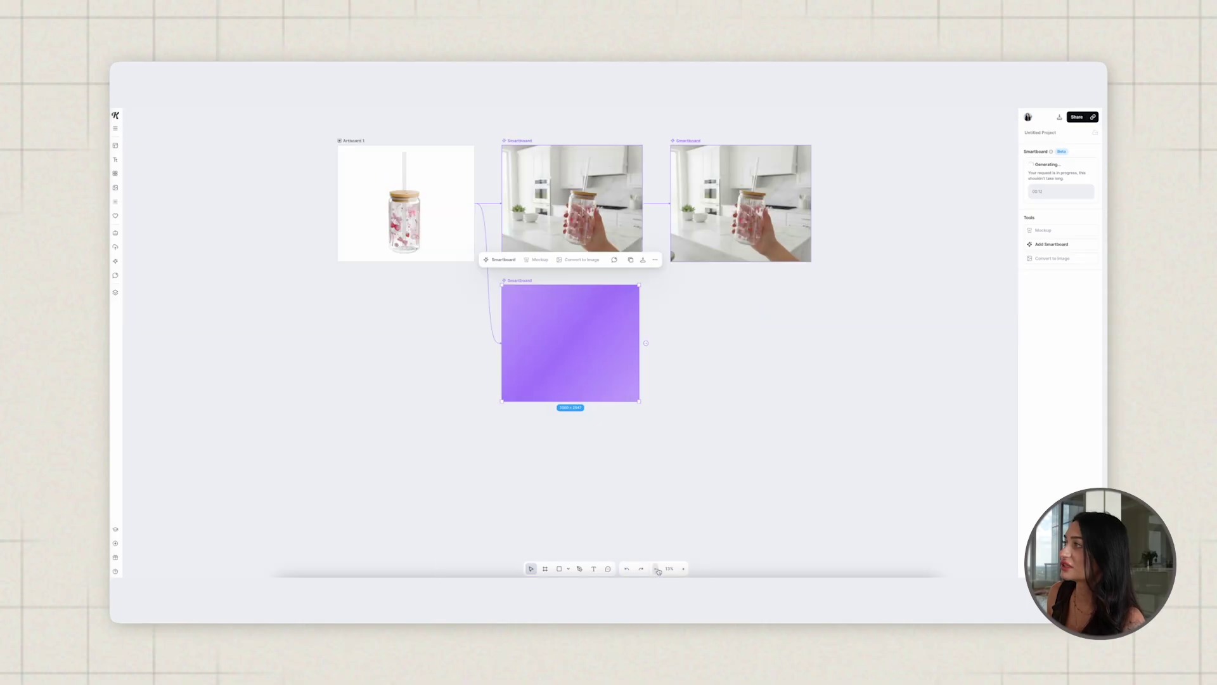
Step: Examine the mockup of the braceleted hand holding the cup against the white wall up close
scroll(727, 289, up, 3)
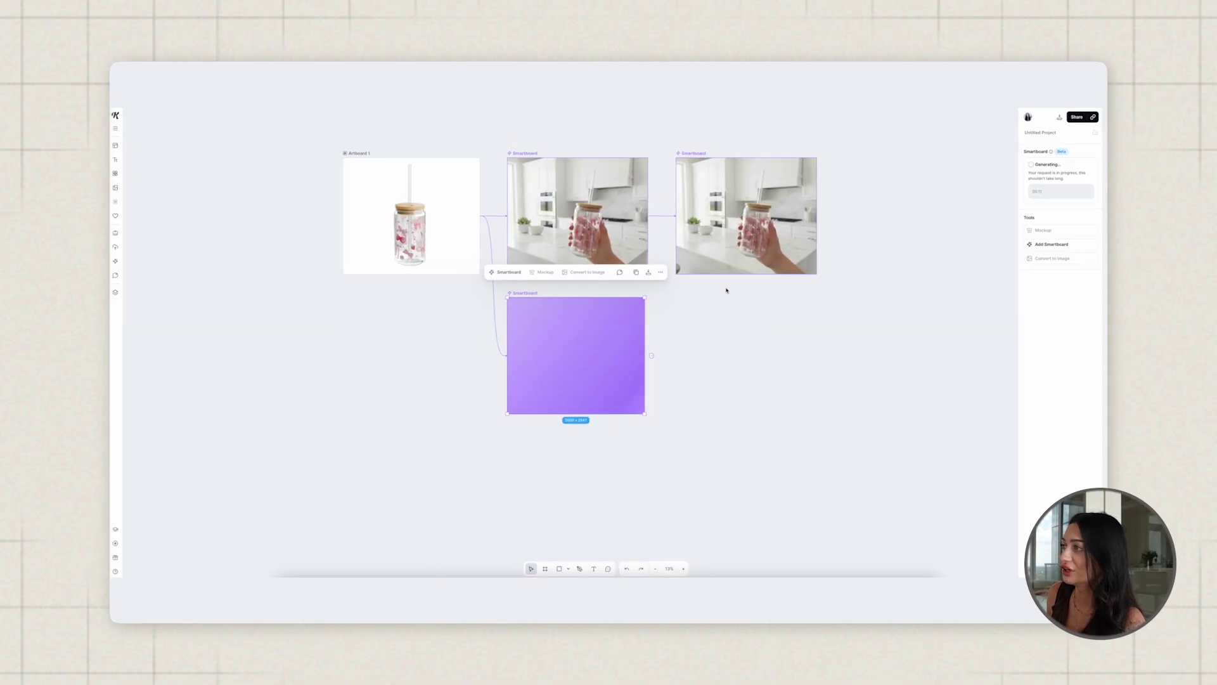
click(660, 401)
scroll(644, 411, down, 3)
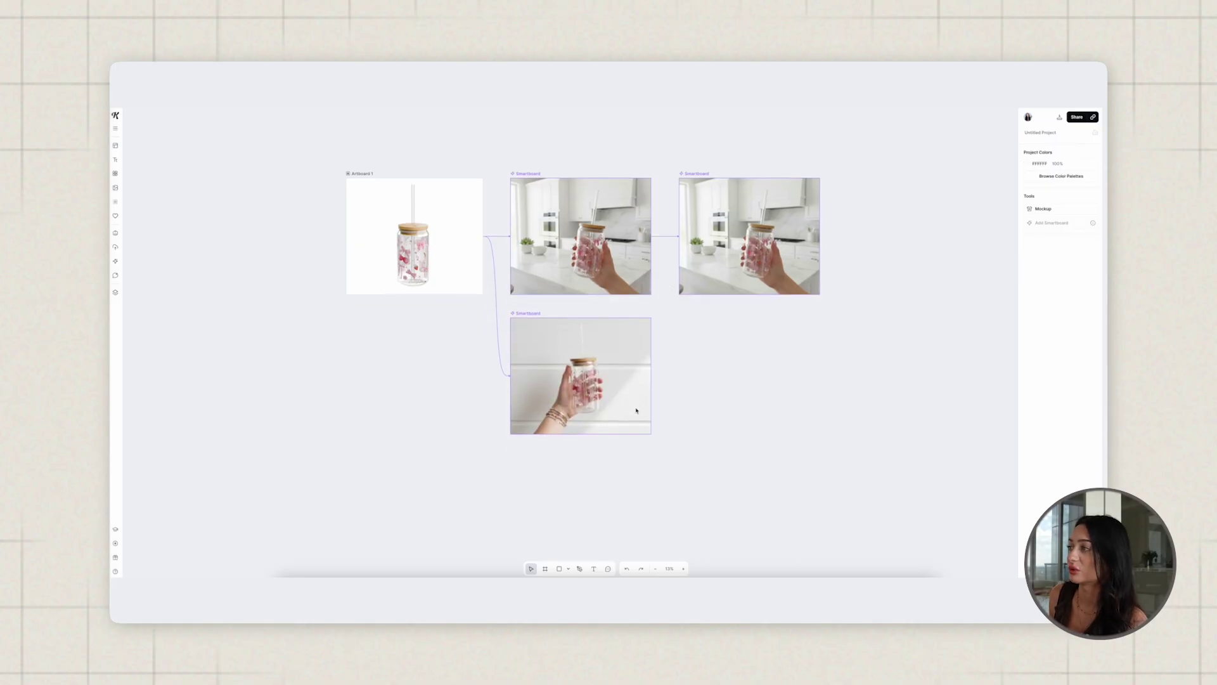
click(643, 405)
scroll(653, 412, up, 1)
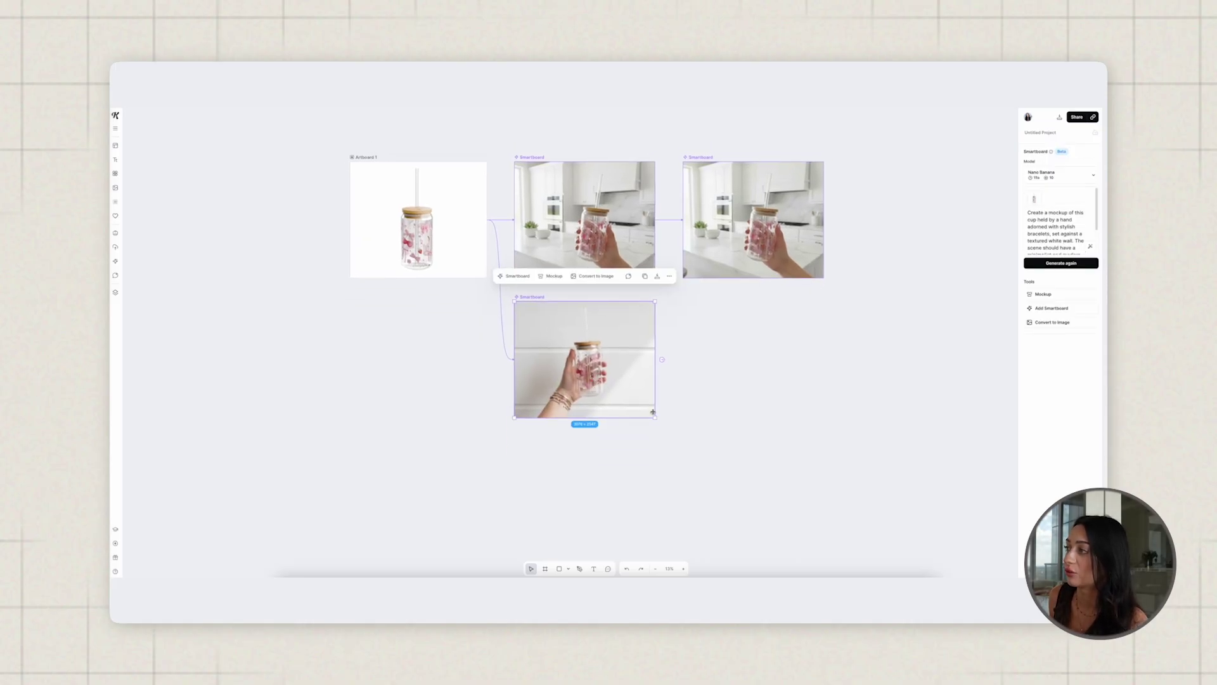
click(685, 568)
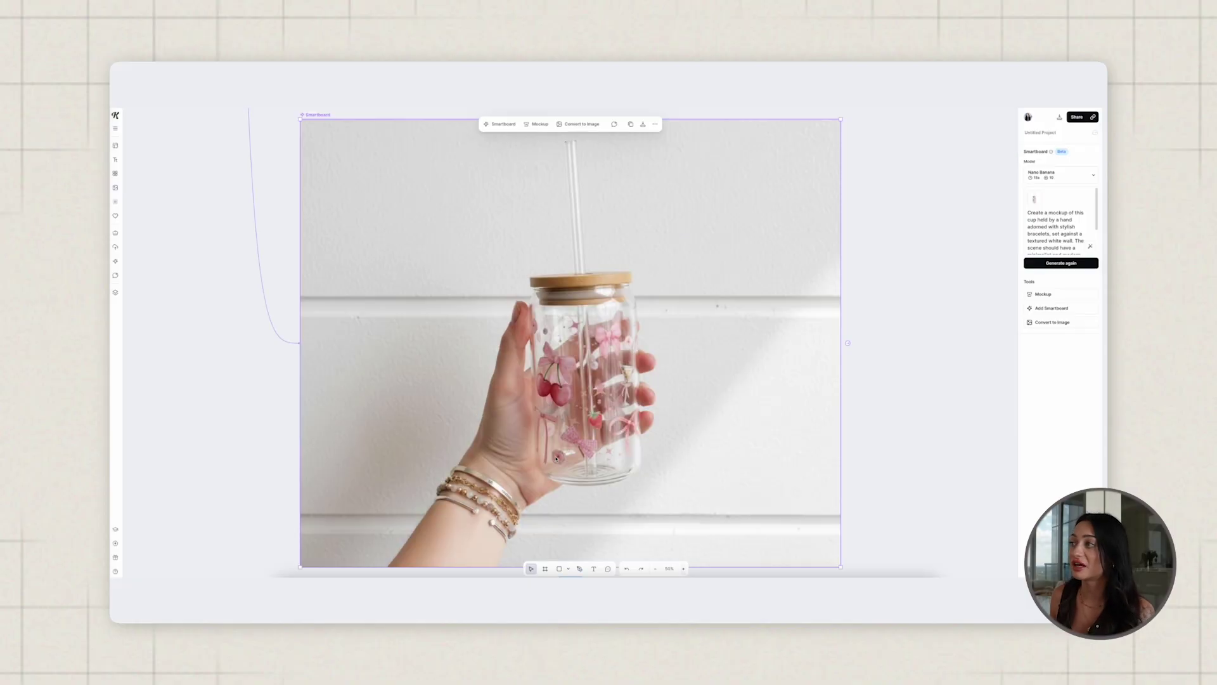
click(944, 290)
scroll(942, 290, down, 1)
click(654, 568)
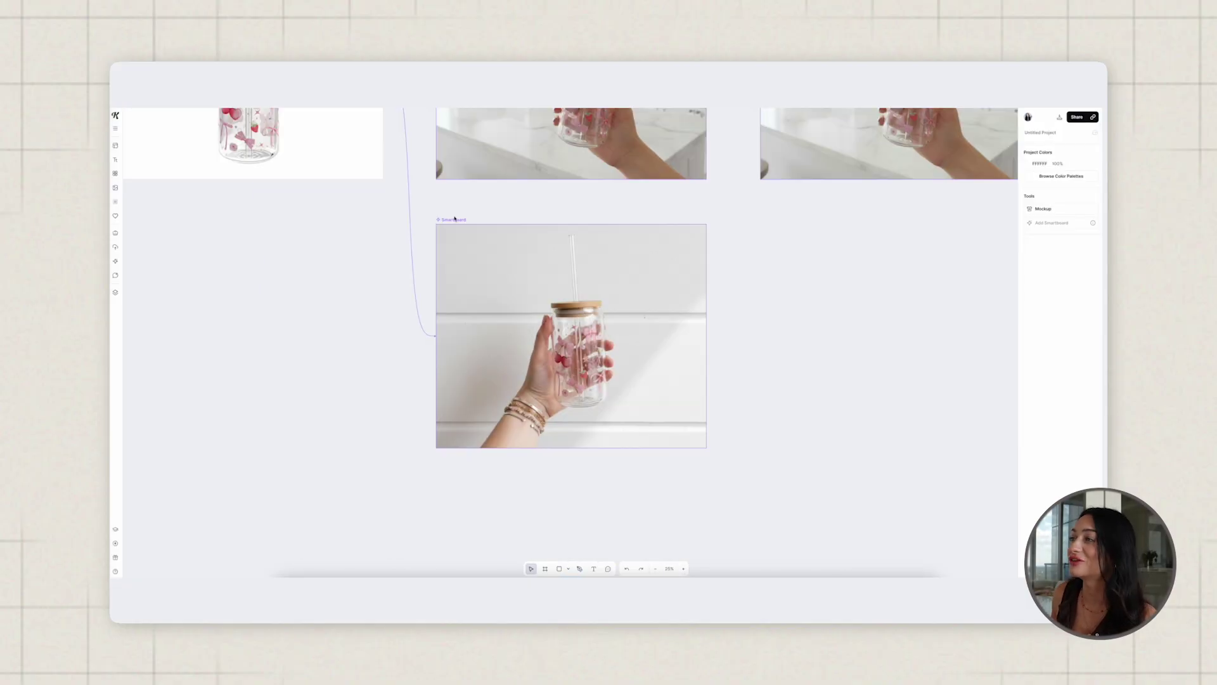
Step: Add a Smartboard linked to the bracelet mockup and generate it with the prompt "make her nails french manicure"
click(613, 241)
click(503, 199)
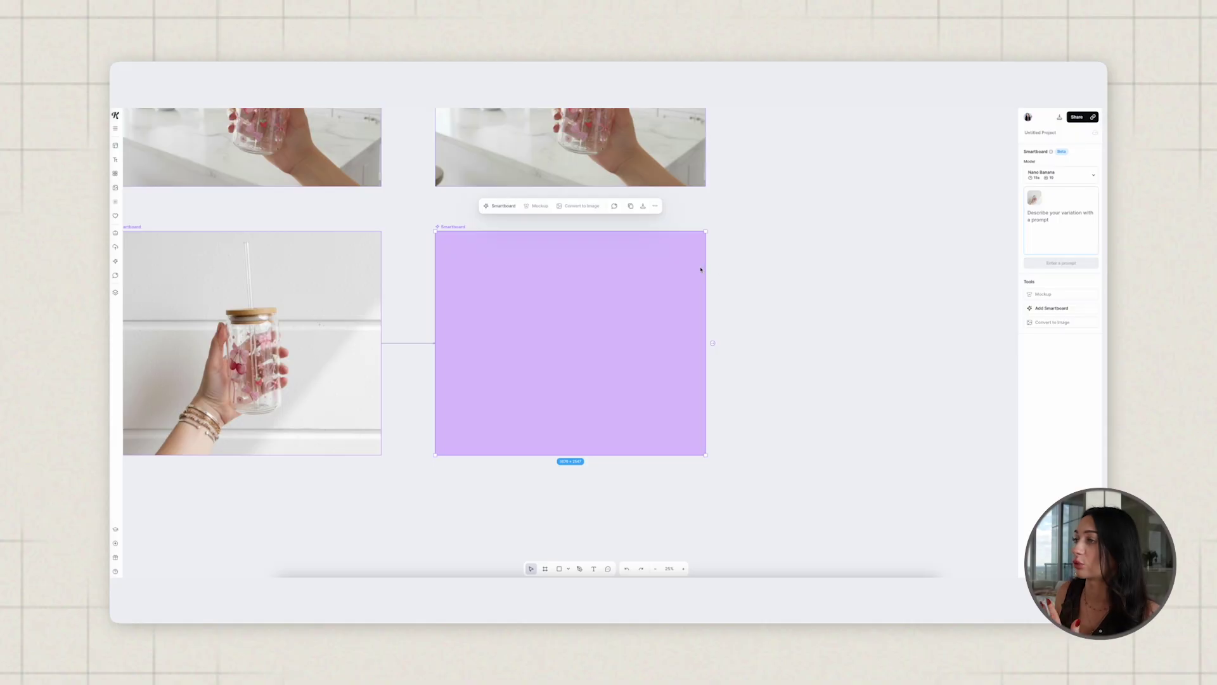
scroll(729, 247, up, 1)
click(1081, 265)
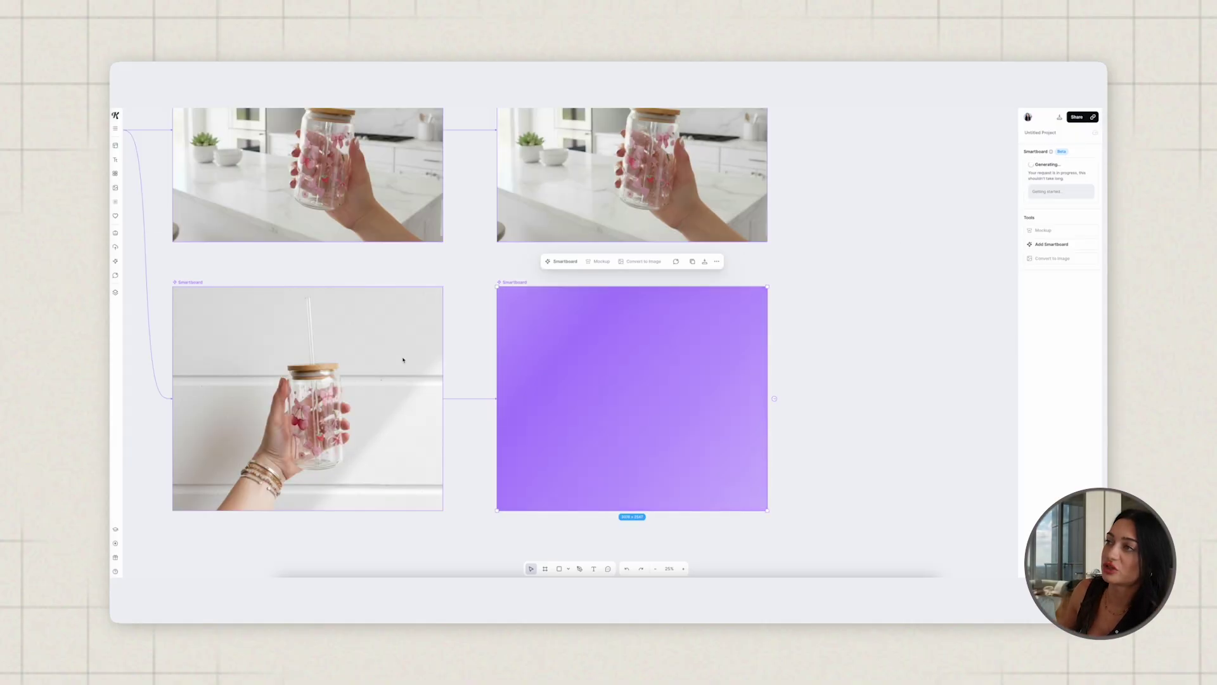
Step: Add a second Smartboard linked to the bracelet mockup
click(224, 278)
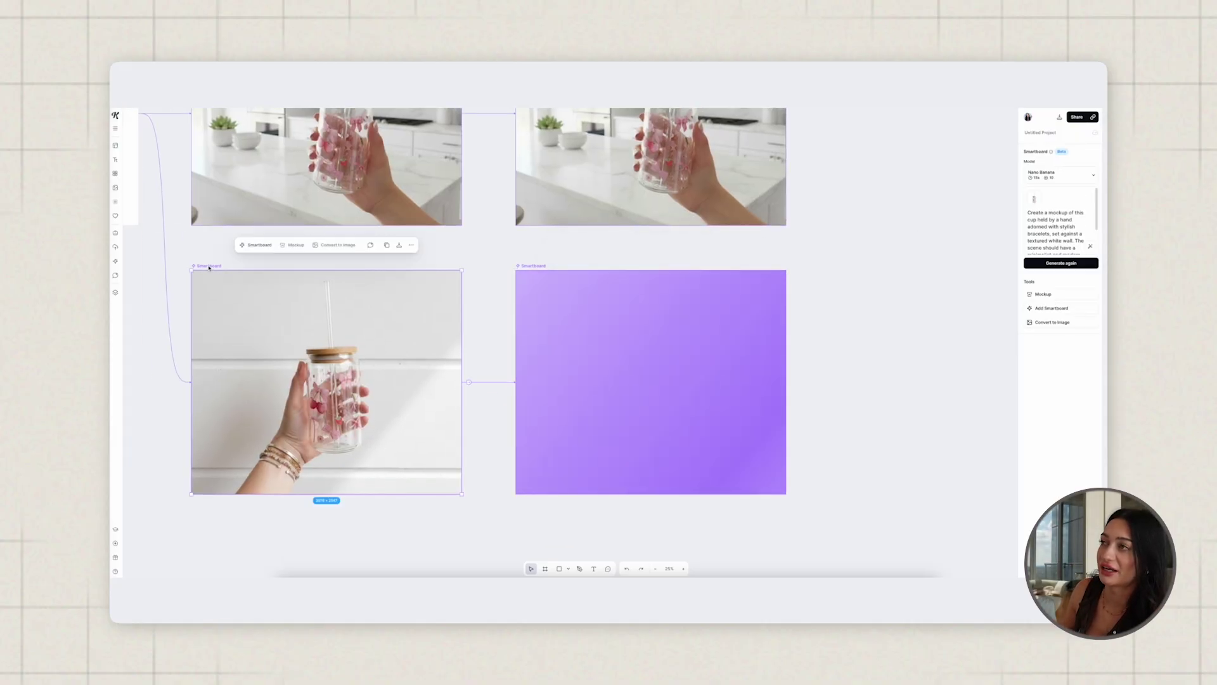
click(257, 246)
scroll(495, 288, up, 3)
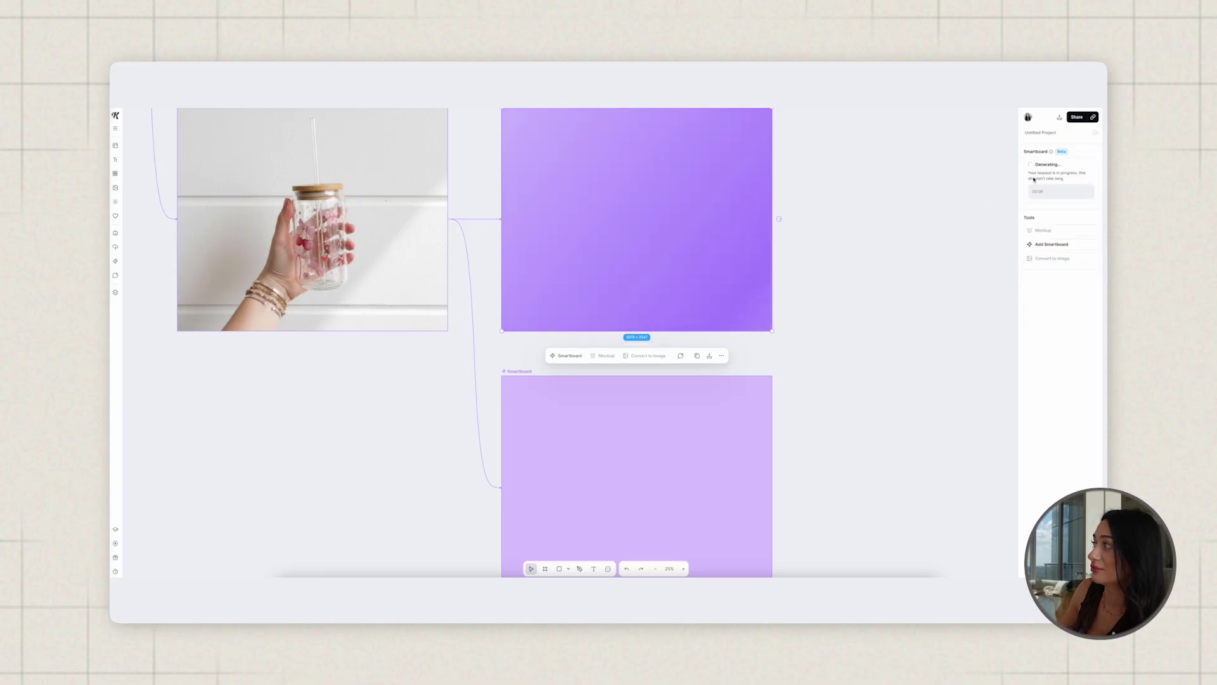
Step: Copy the prompt "make her nails french manicure" into the empty Smartboard and generate it with the ChatGPT Image 1 model
drag(1073, 223, 997, 211)
key(ctrl+c)
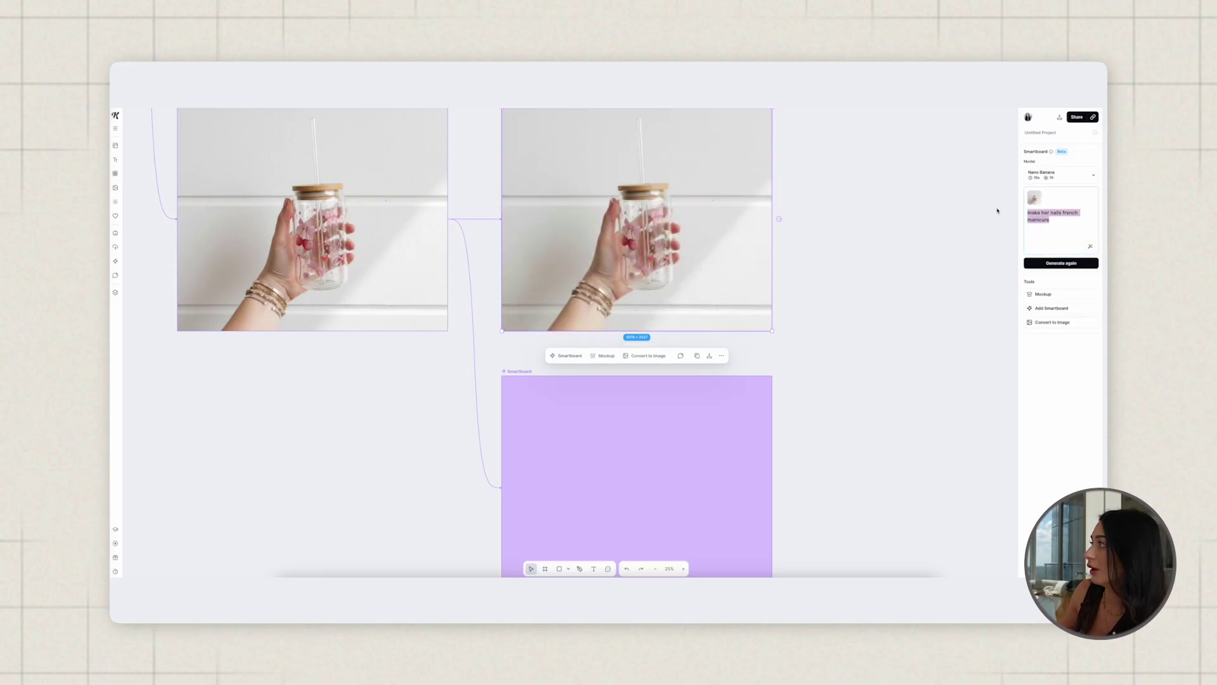
scroll(997, 211, down, 1)
click(668, 453)
key(ctrl+v)
click(1060, 175)
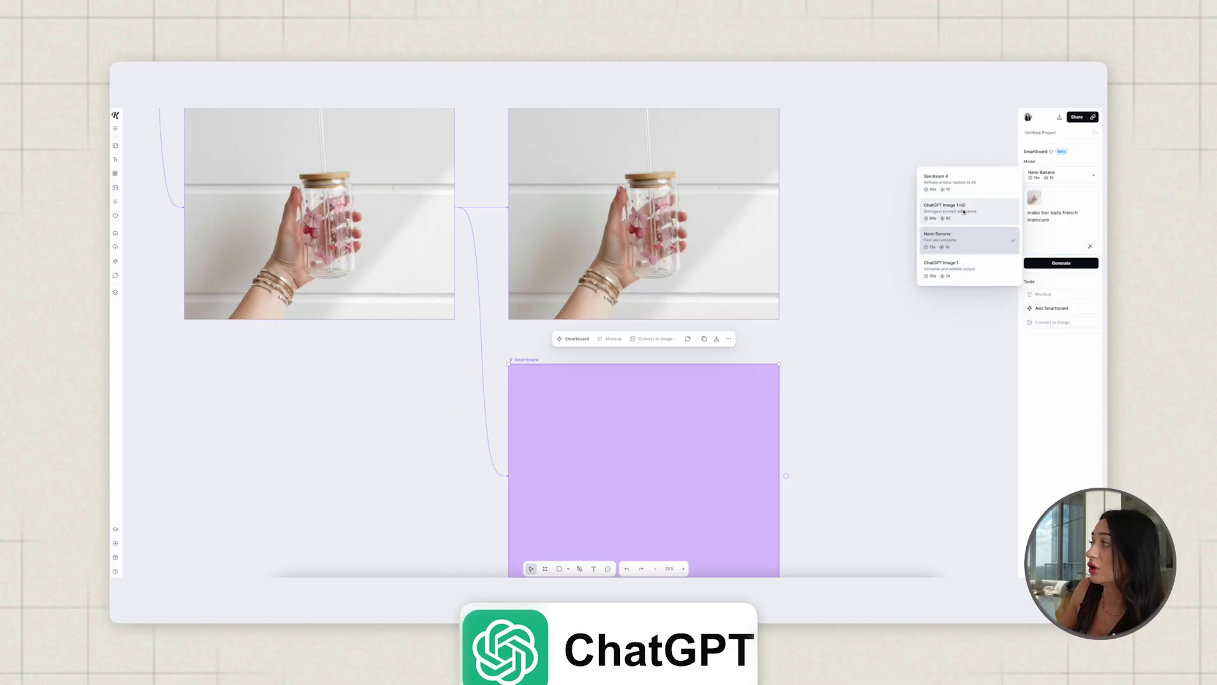
click(993, 265)
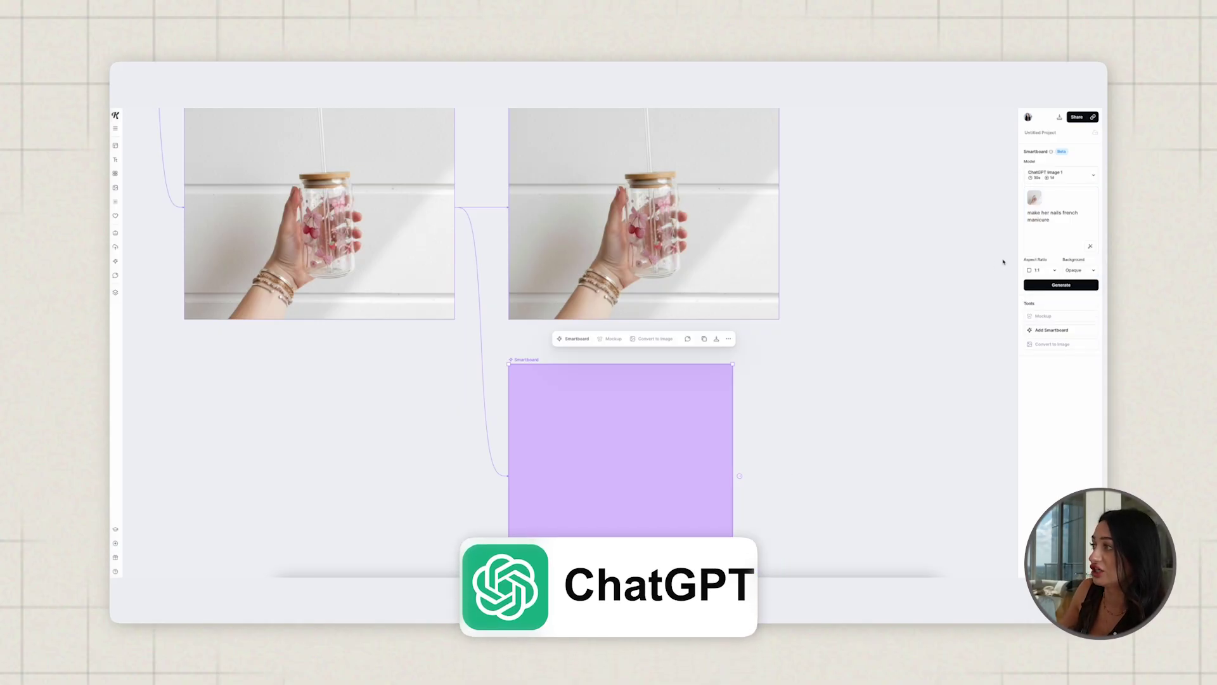
click(1053, 287)
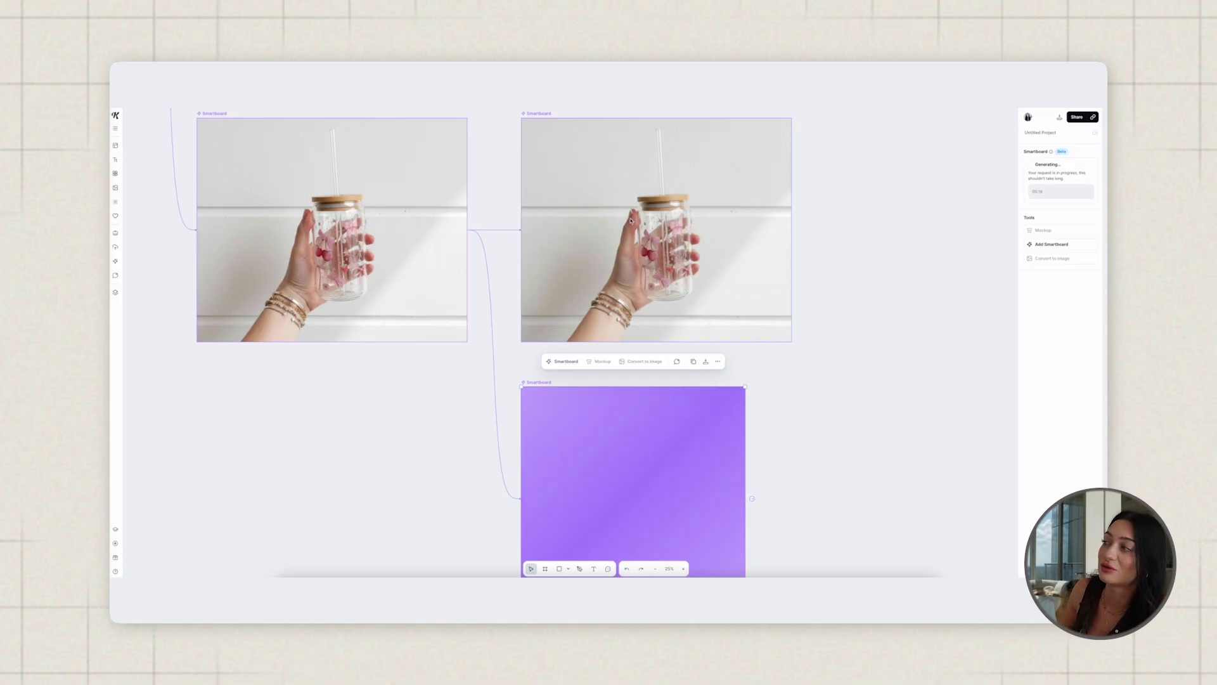
Step: Regenerate the square manicure mockup with the ChatGPT Image 1 HD model and compare it with the Nano Banana version above
scroll(636, 244, down, 2)
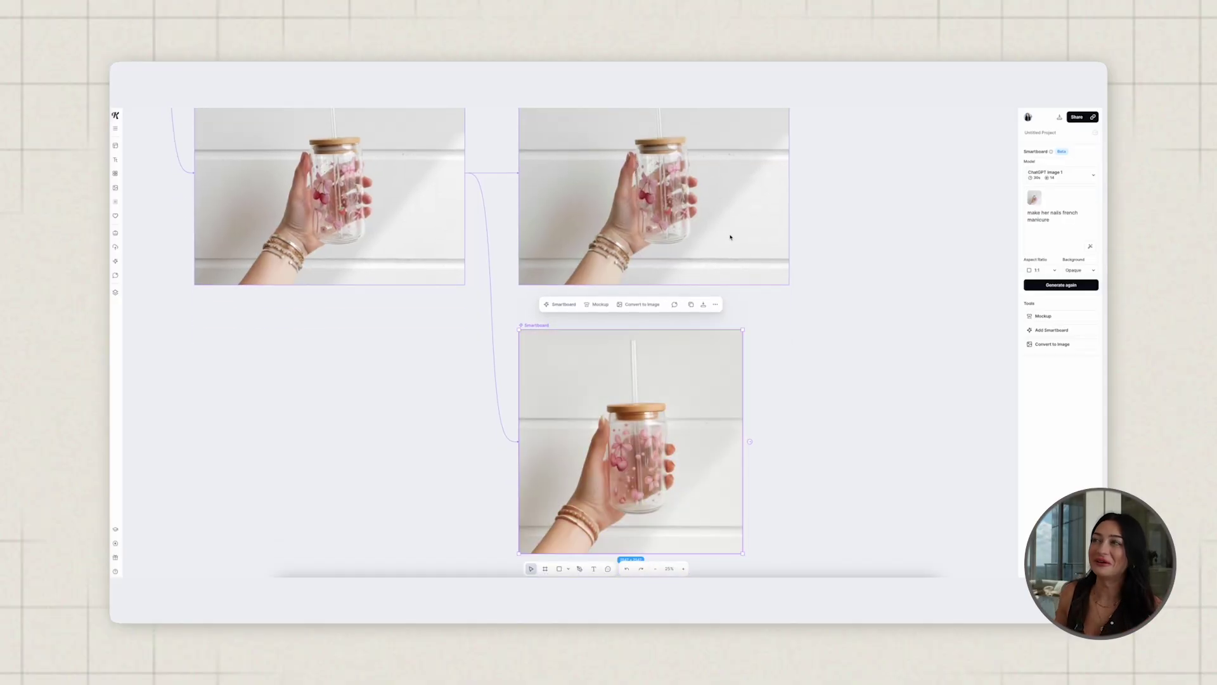
scroll(770, 273, down, 1)
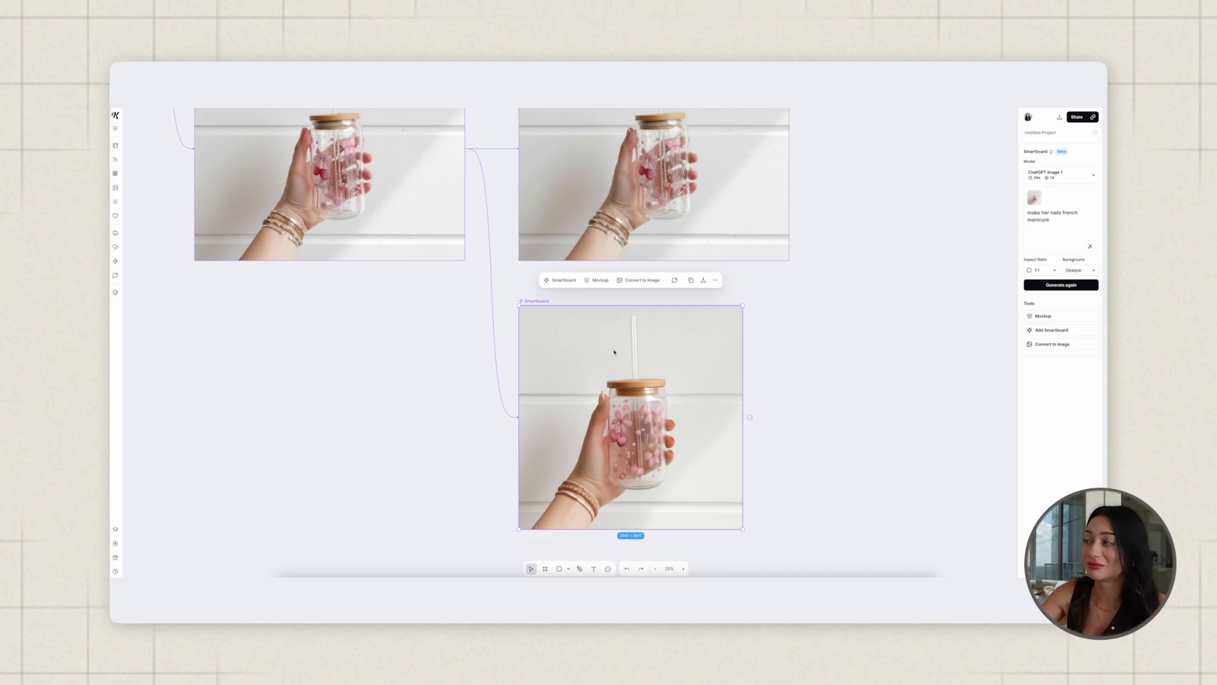
click(1084, 286)
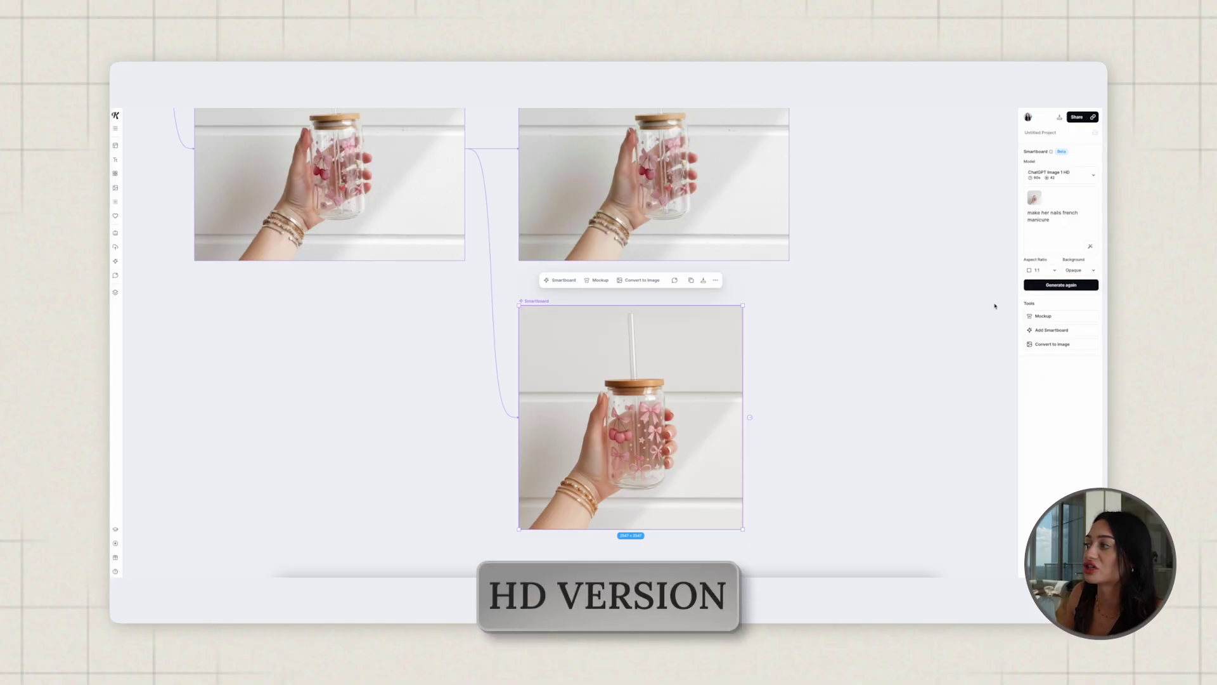
scroll(665, 454, down, 1)
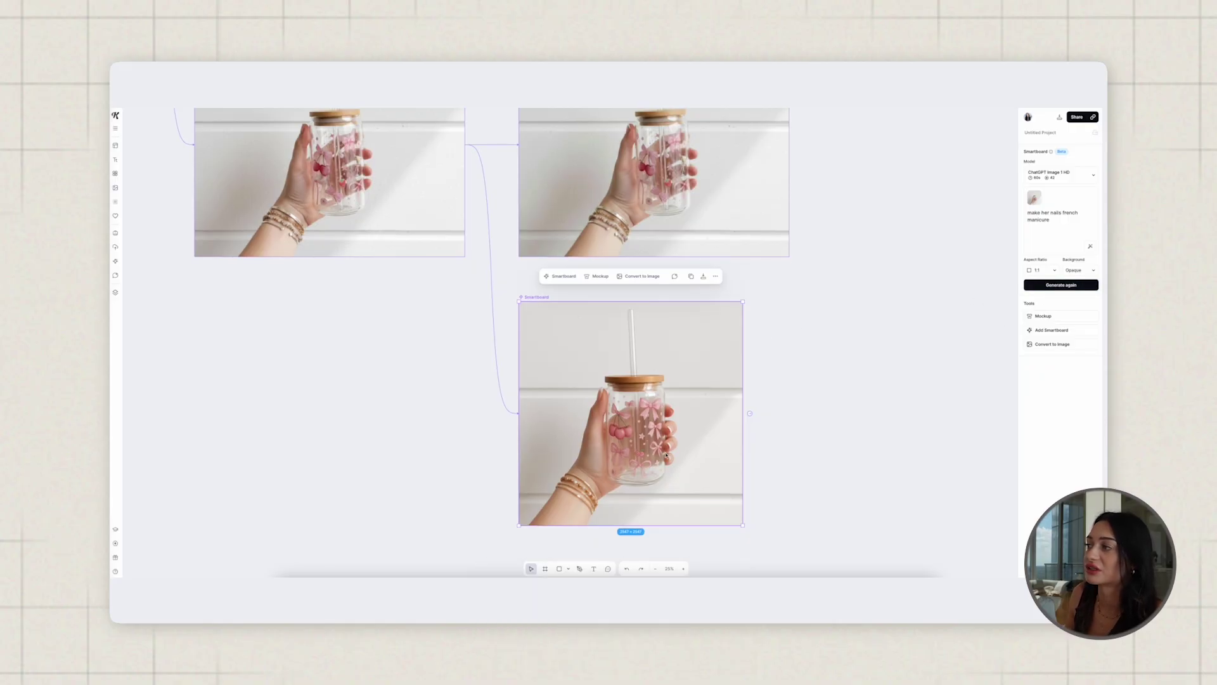
click(683, 569)
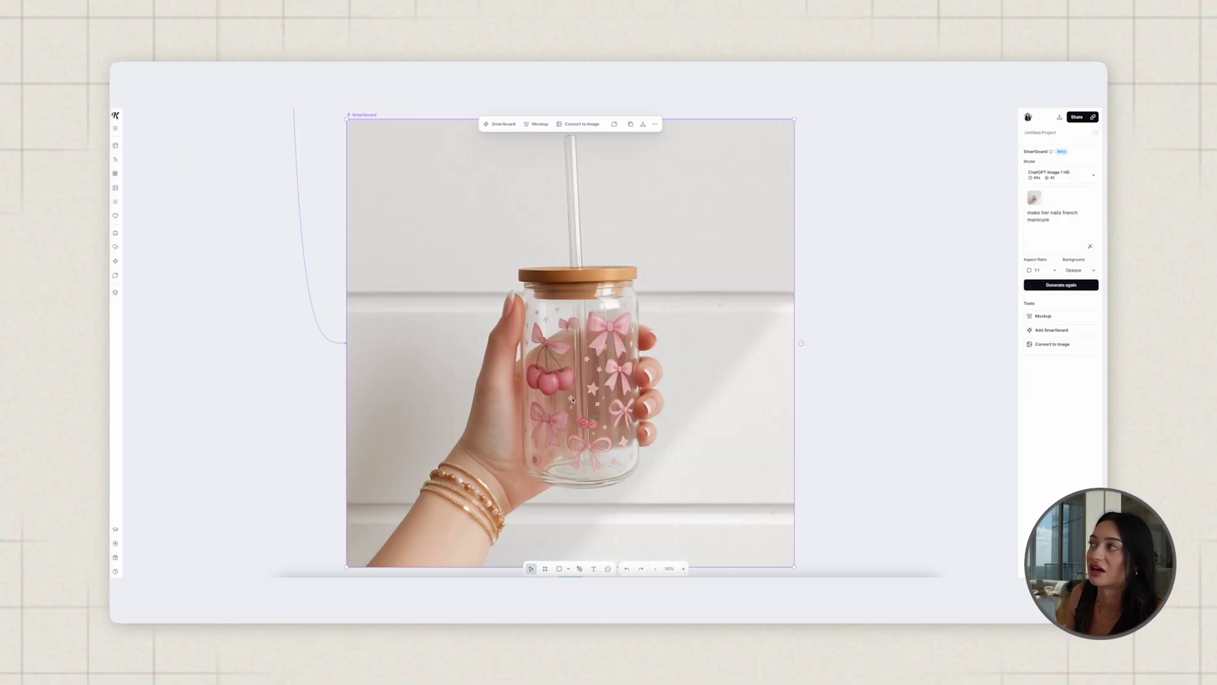
scroll(562, 381, up, 10)
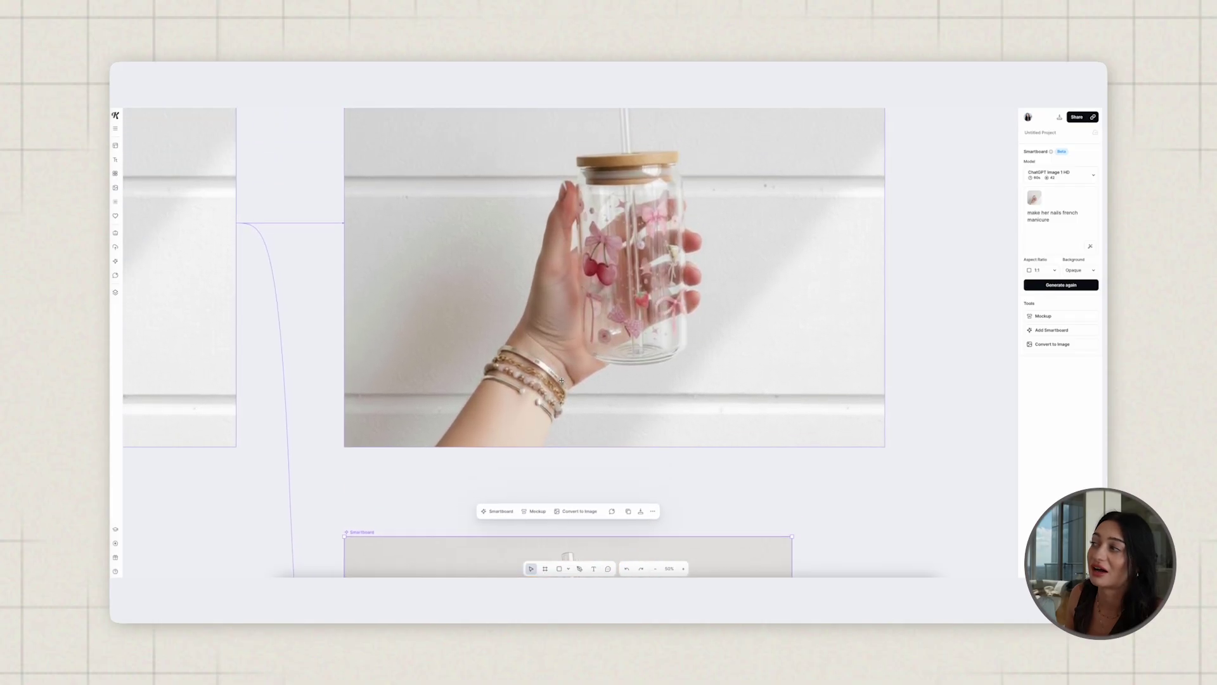
scroll(561, 380, down, 9)
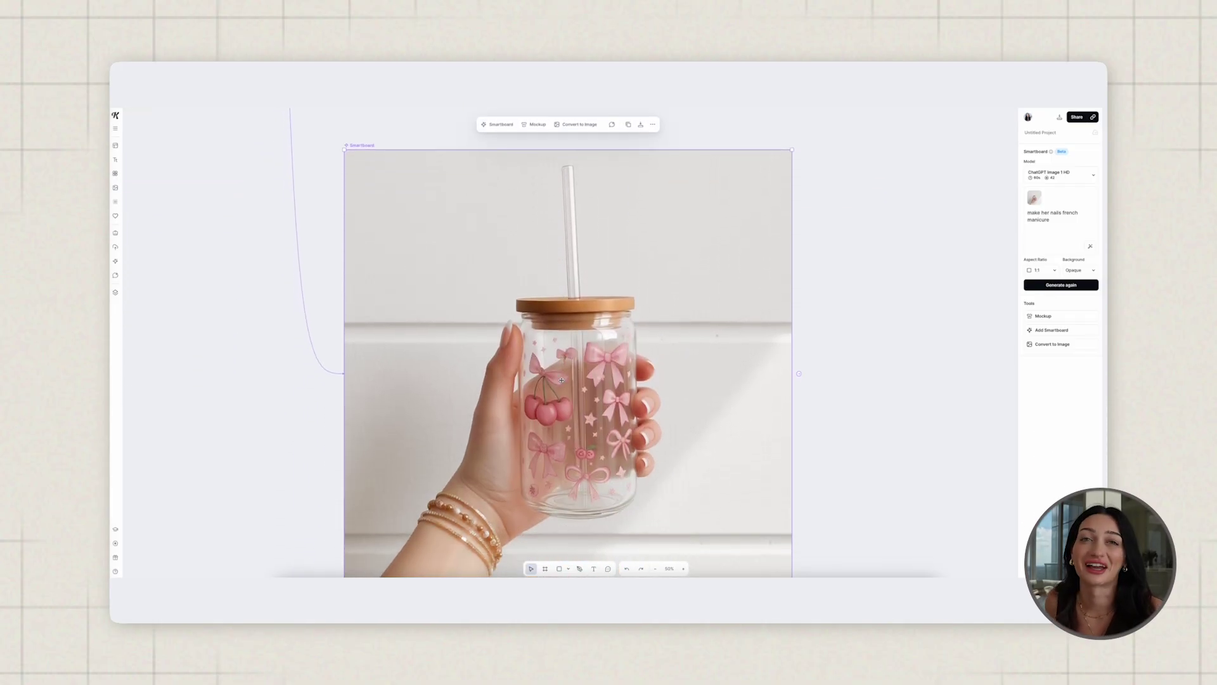